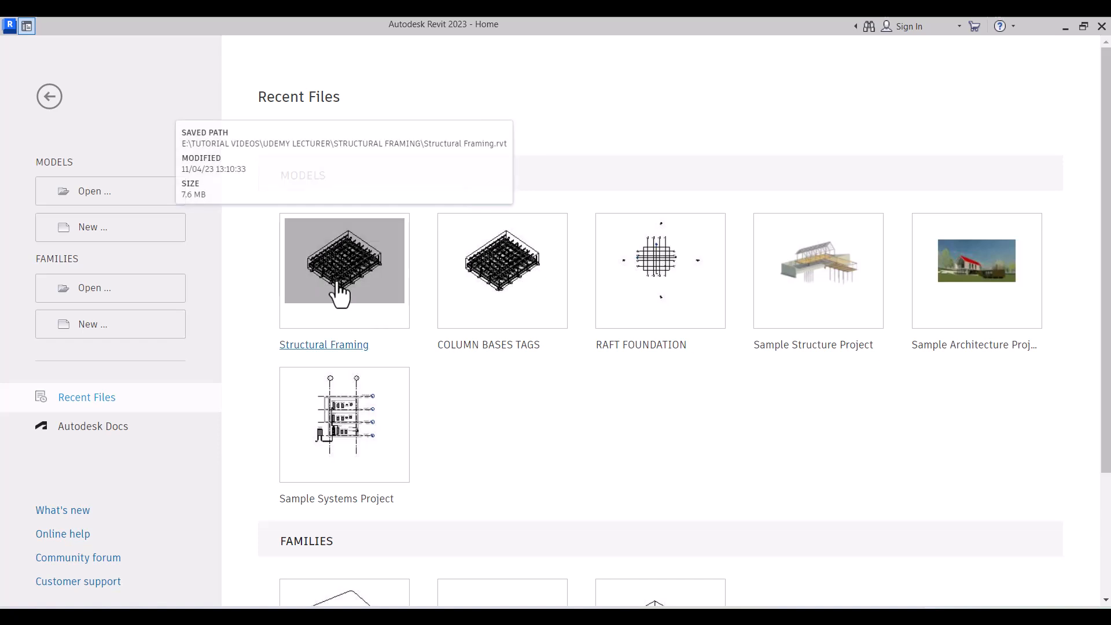
# Open the recent project Structural Framing.
pyautogui.click(363, 273)
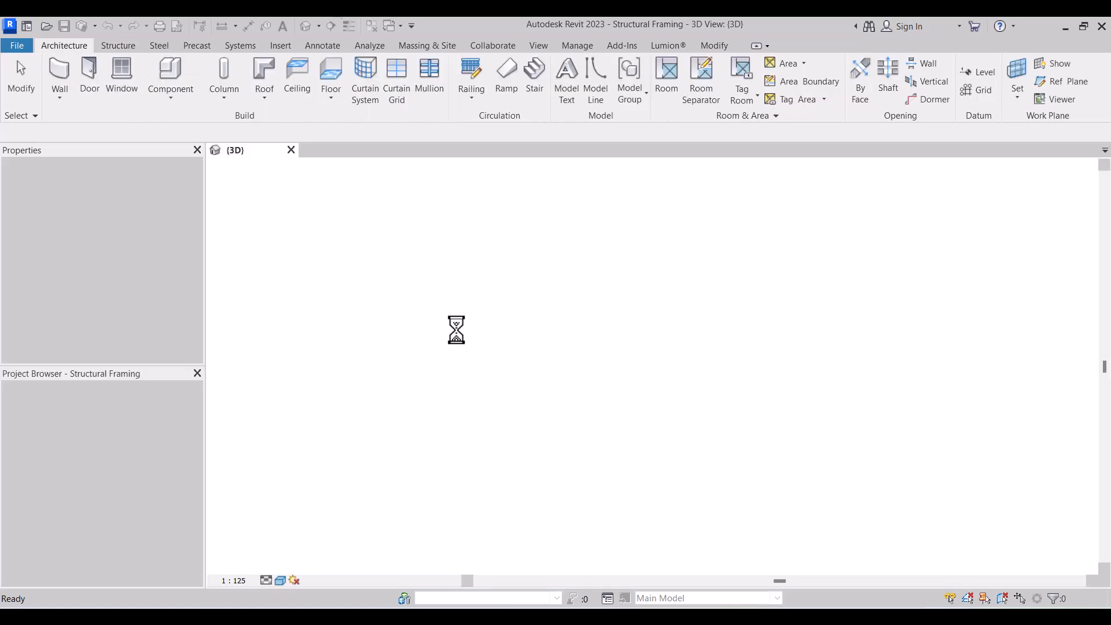
pyautogui.scroll(-6, 465, 422)
pyautogui.scroll(5, 465, 422)
pyautogui.scroll(-1, 464, 407)
pyautogui.scroll(-2, 464, 407)
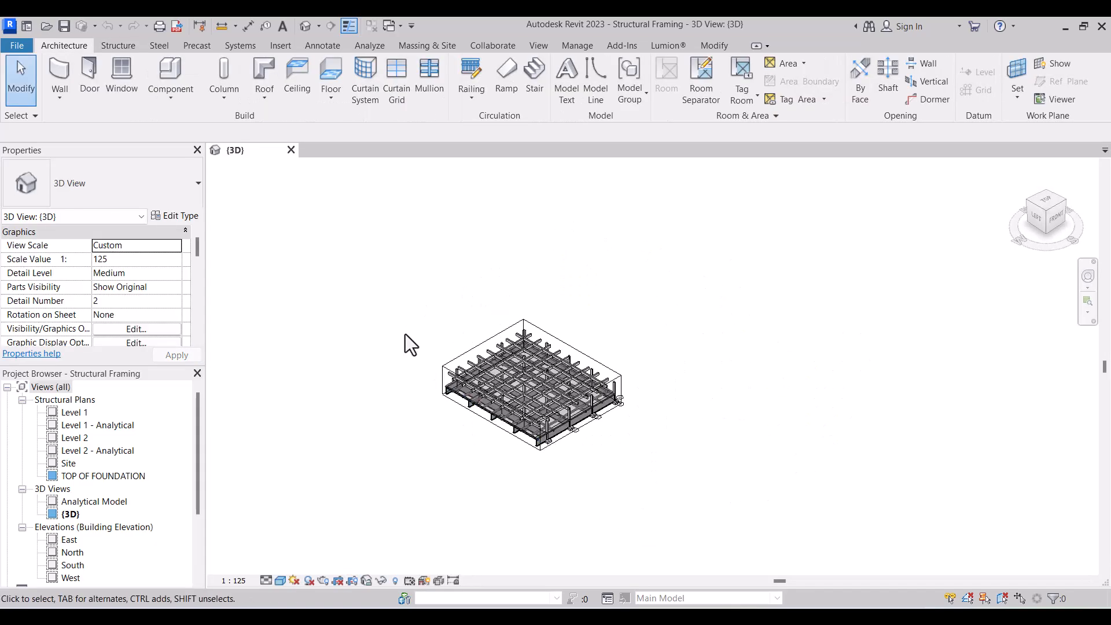
# Open the Level 1 structural plan view.
pyautogui.click(465, 411)
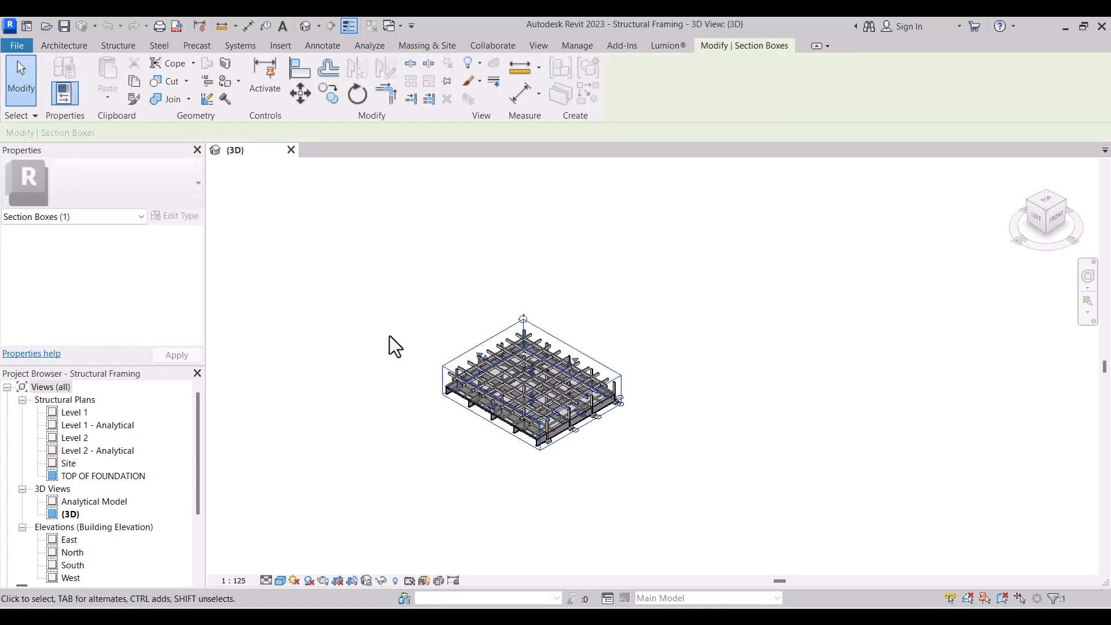
pyautogui.doubleClick(79, 412)
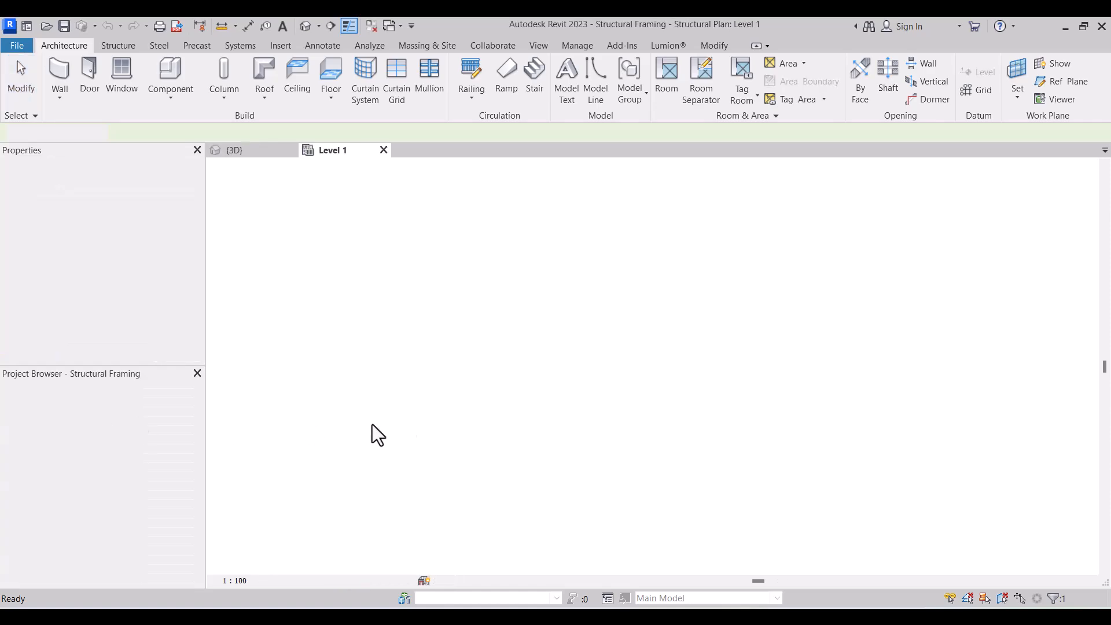
pyautogui.click(487, 420)
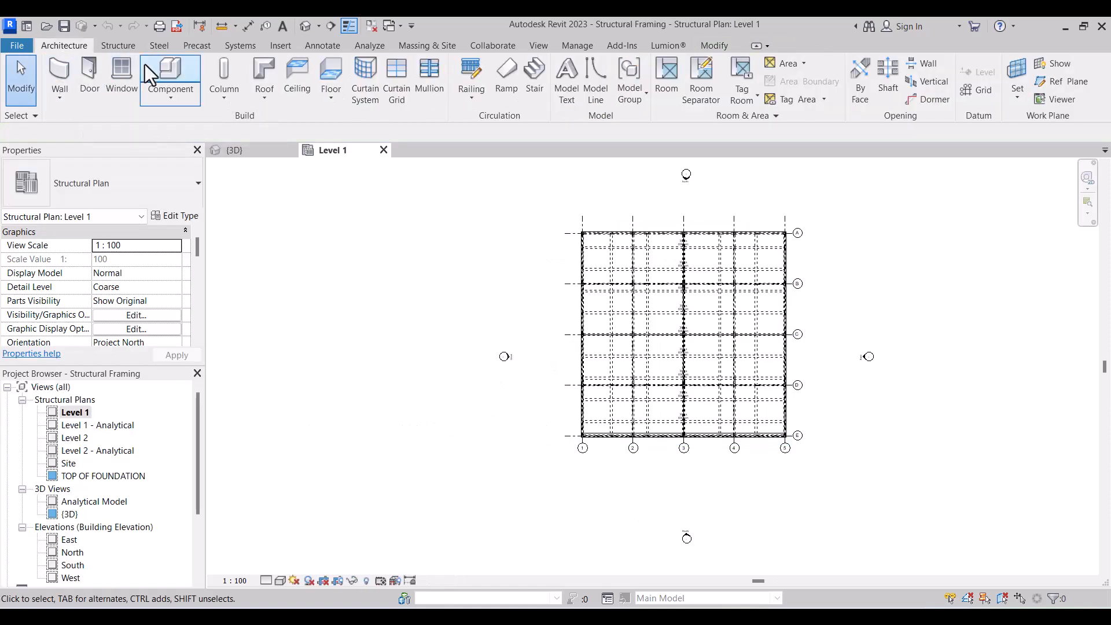
# Start the Beam command's family loading and browse to the Libraries folder inside Autodesk's RVT 2021 folder.
pyautogui.click(119, 44)
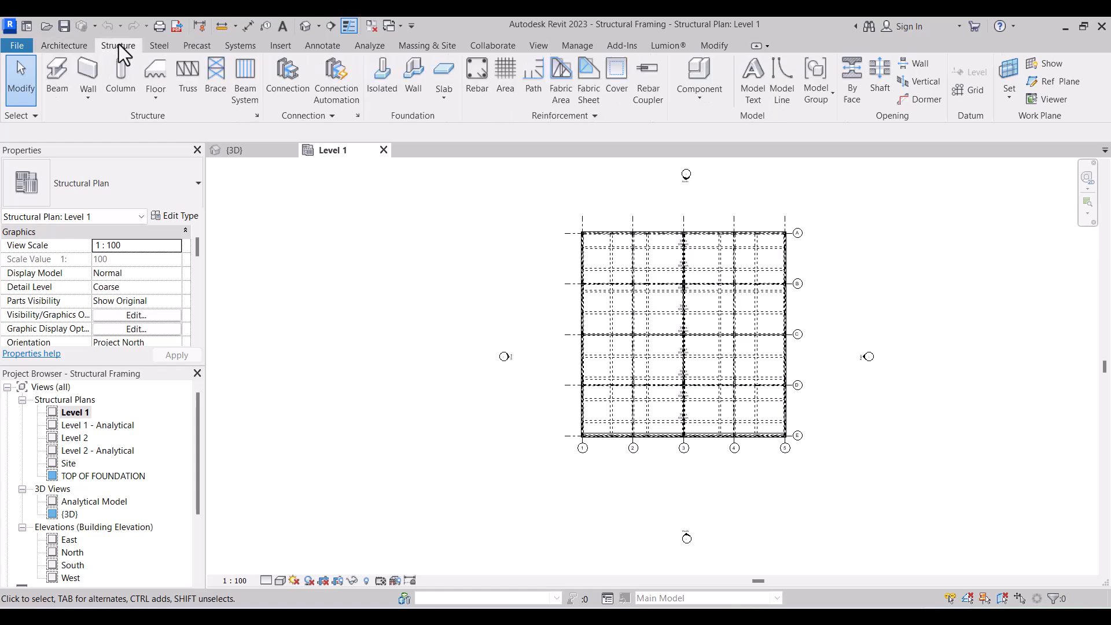
pyautogui.click(56, 87)
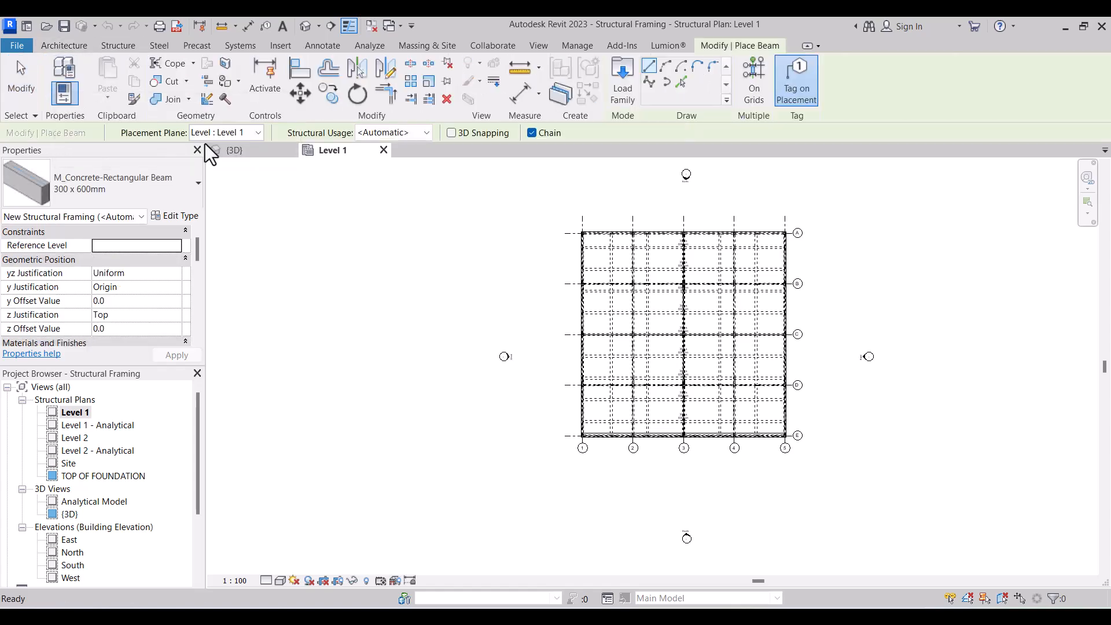
pyautogui.click(627, 92)
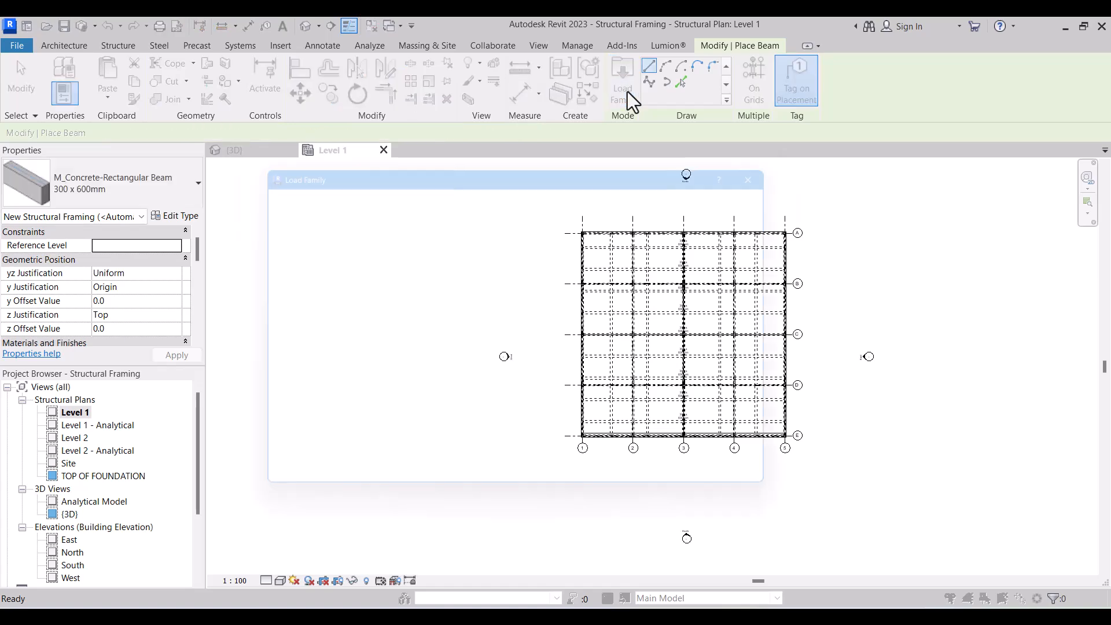
pyautogui.click(720, 189)
pyautogui.click(720, 189)
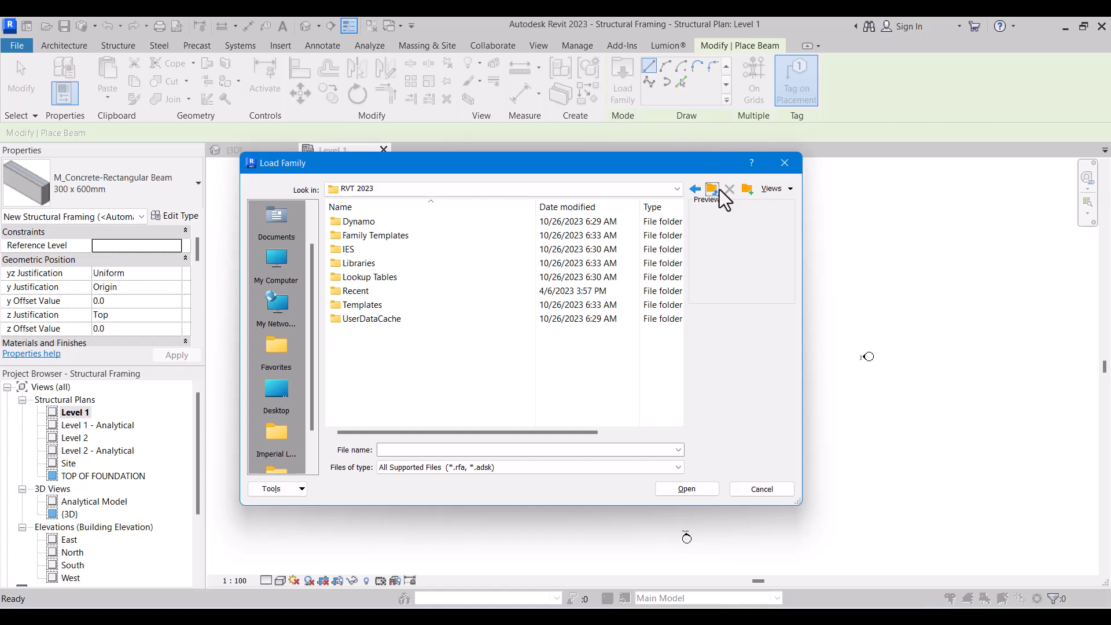
pyautogui.click(720, 189)
pyautogui.scroll(-7, 397, 362)
pyautogui.scroll(-5, 397, 362)
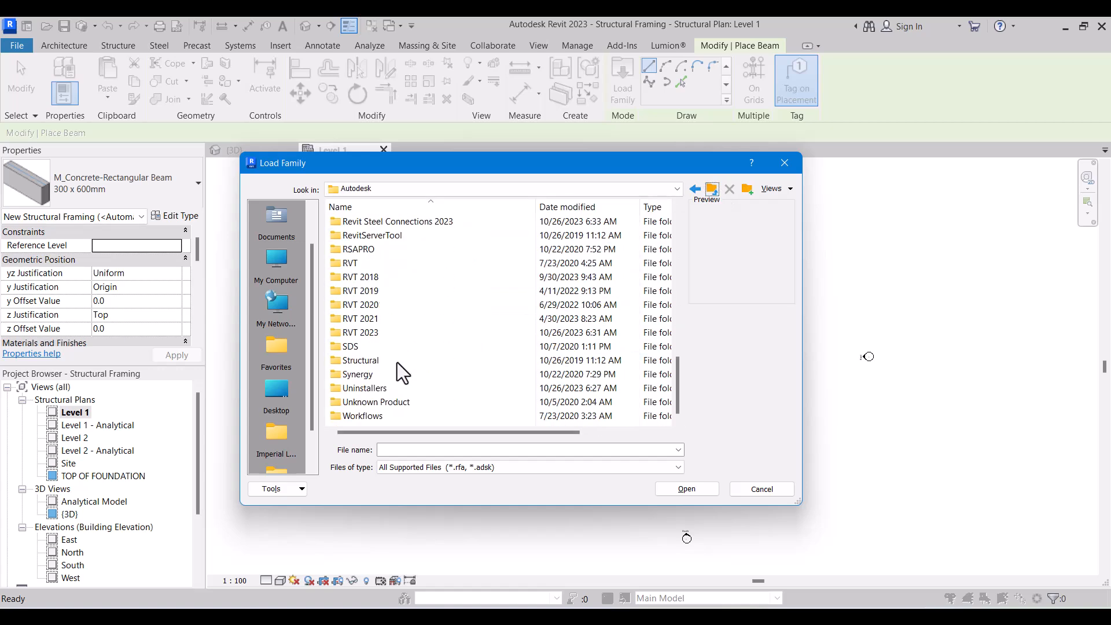
pyautogui.moveTo(471, 177); pyautogui.dragTo(689, 202)
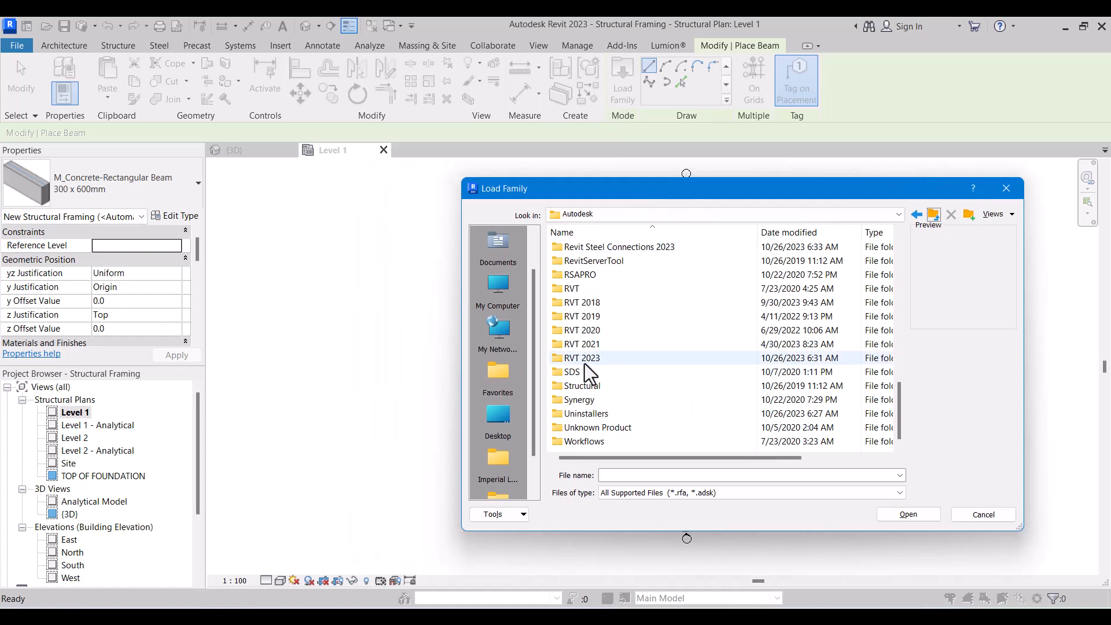
pyautogui.doubleClick(584, 346)
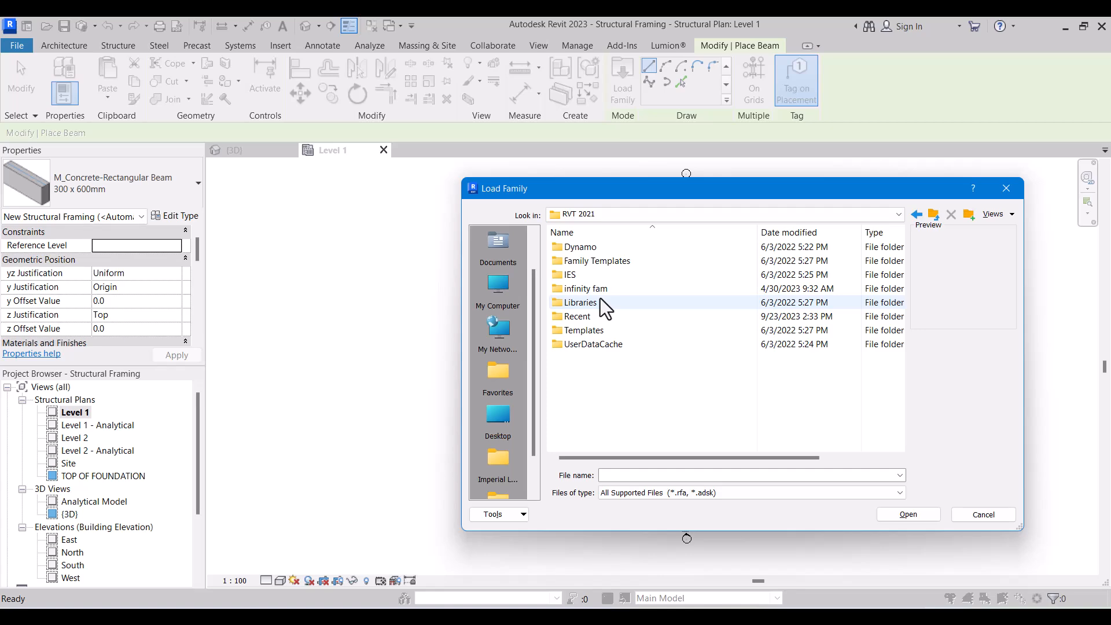
pyautogui.click(588, 302)
pyautogui.doubleClick(588, 302)
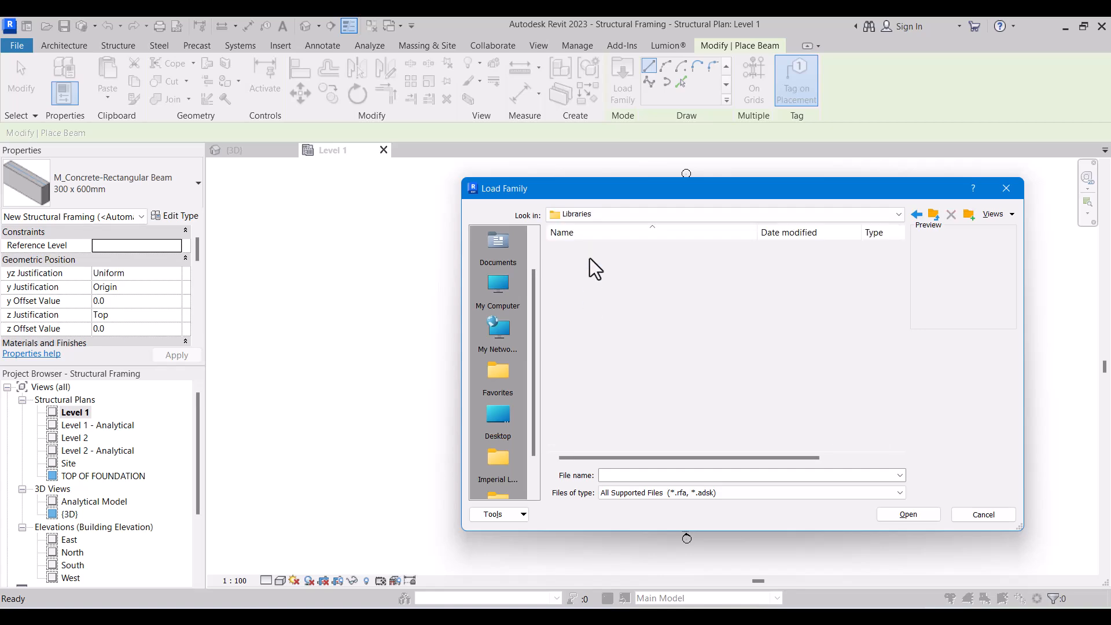
# Open the Concrete folder of the Structural Framing families in the English library.
pyautogui.click(591, 274)
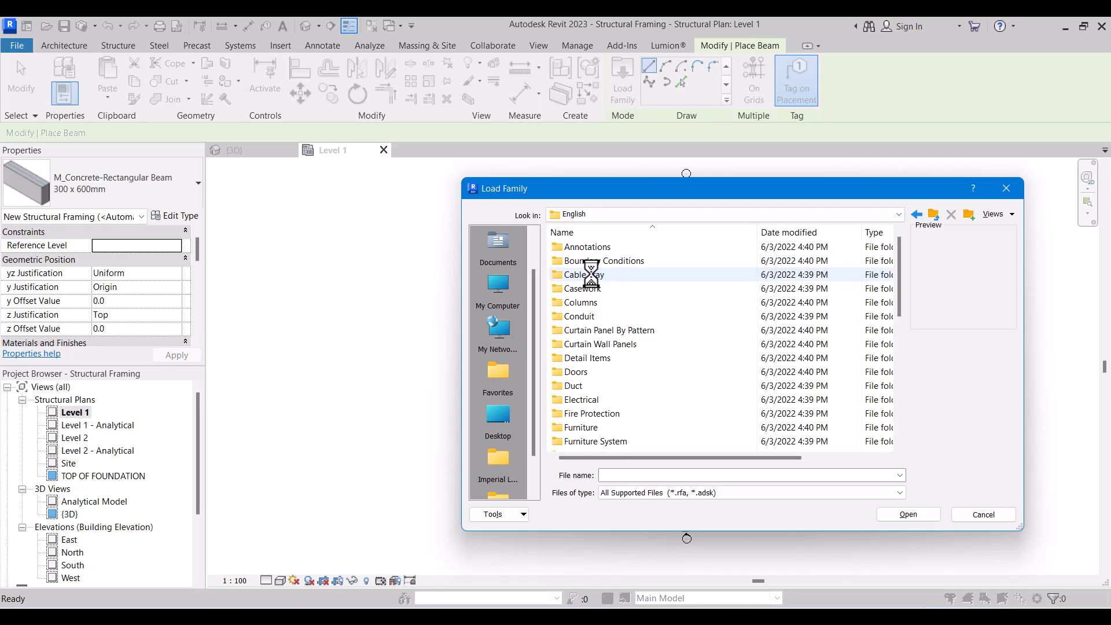
pyautogui.scroll(-4, 593, 388)
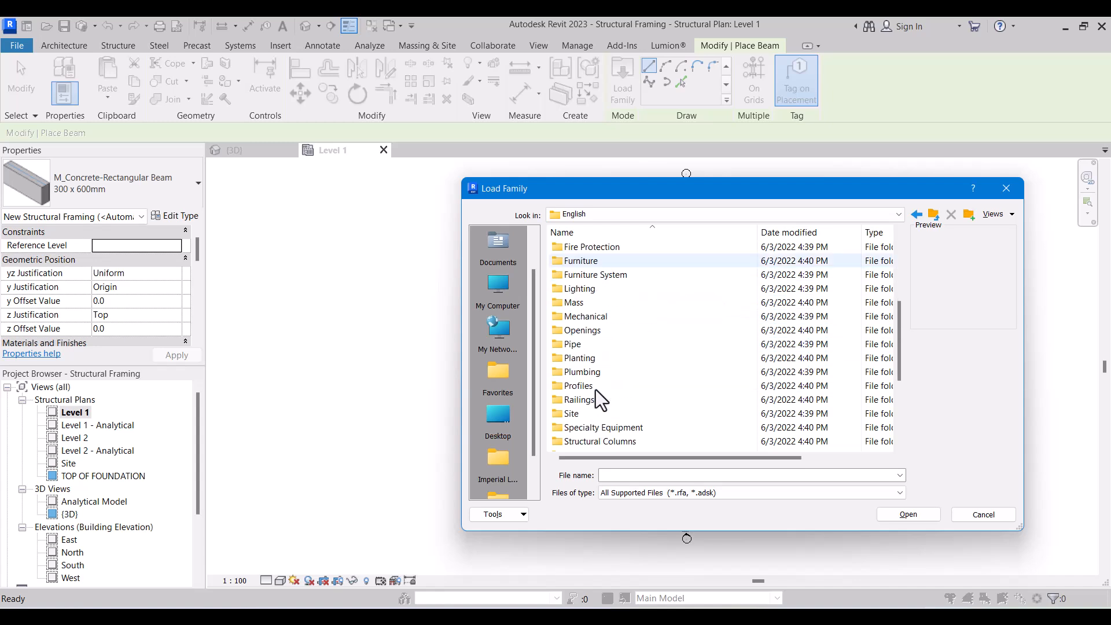
pyautogui.scroll(2, 596, 390)
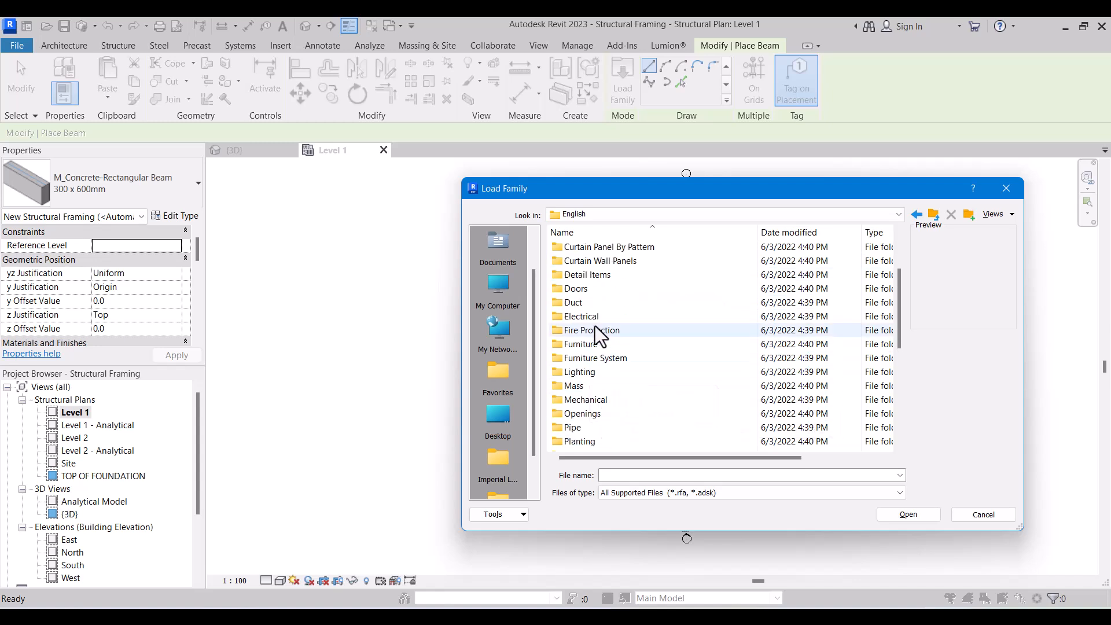
pyautogui.scroll(-5, 602, 341)
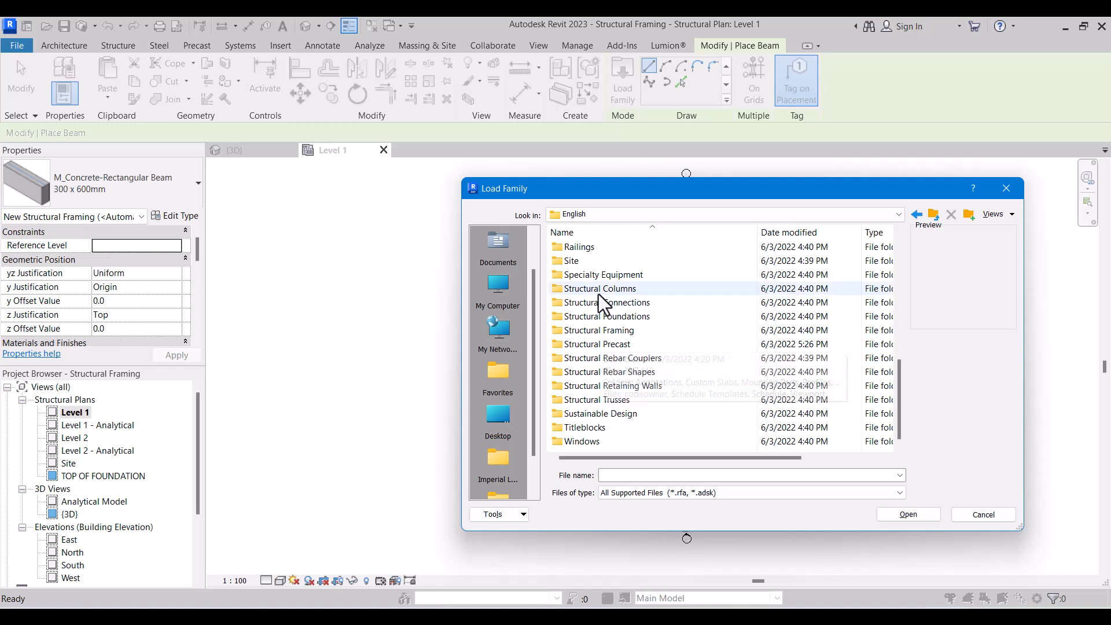
pyautogui.doubleClick(609, 331)
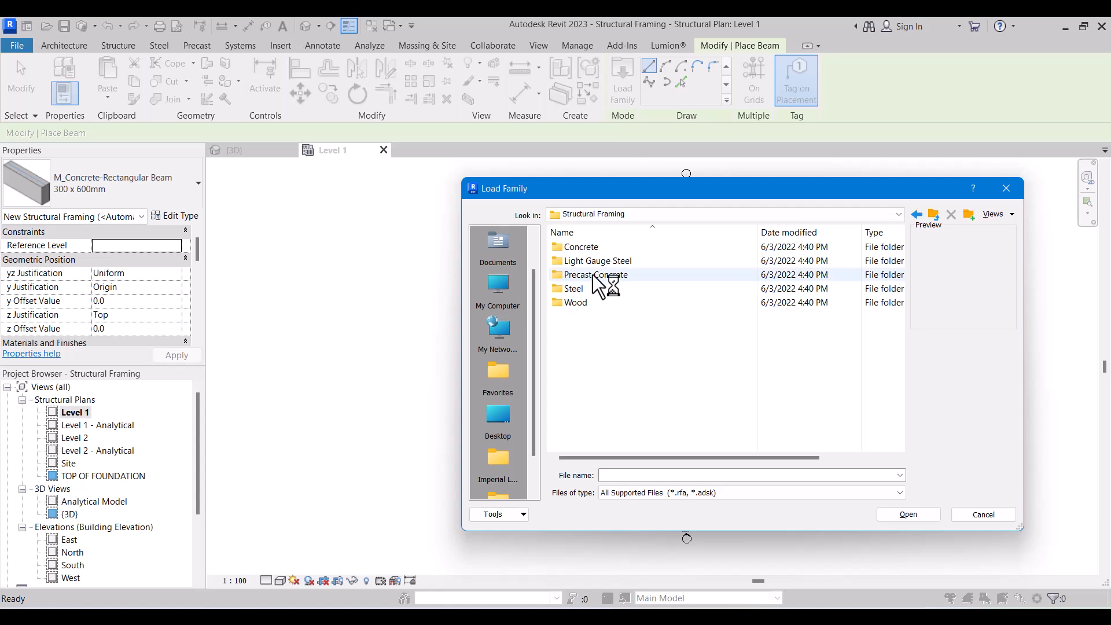
pyautogui.doubleClick(584, 248)
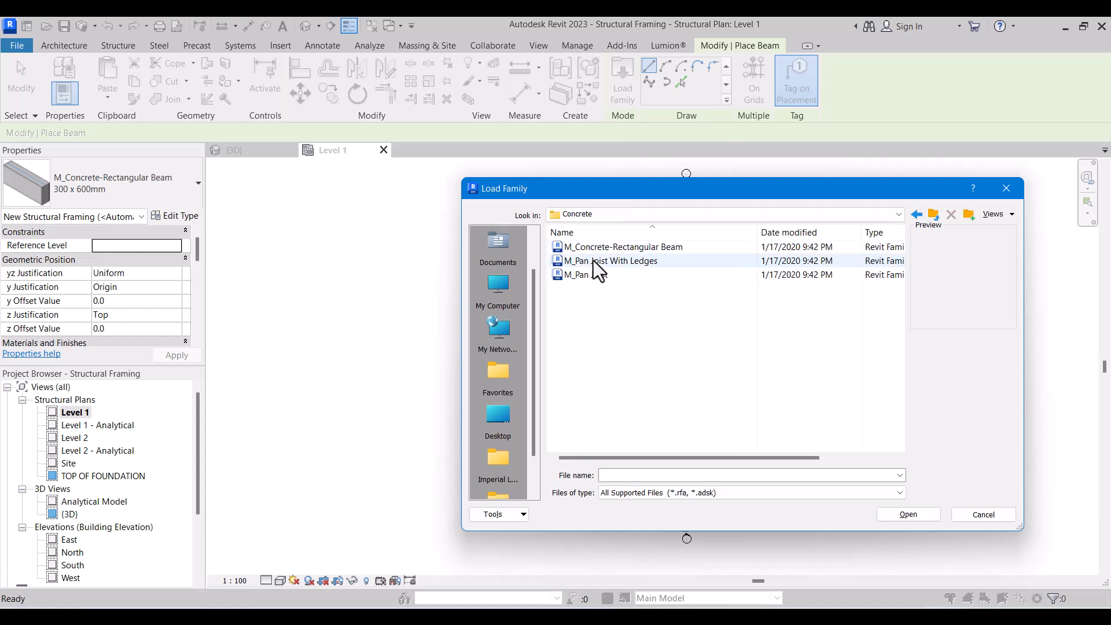
# Load the M_Pan Joist With Ledges and M_Pan Joist families into the project, and end beam placement.
pyautogui.click(593, 251)
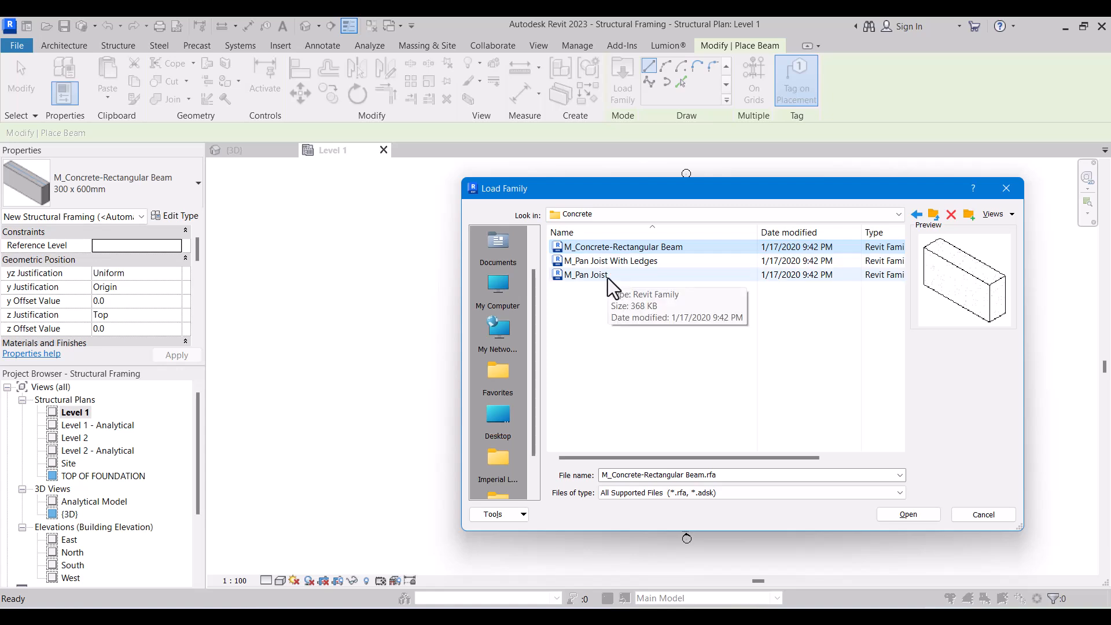
pyautogui.click(603, 265)
pyautogui.click(603, 275)
pyautogui.moveTo(613, 308); pyautogui.dragTo(592, 260)
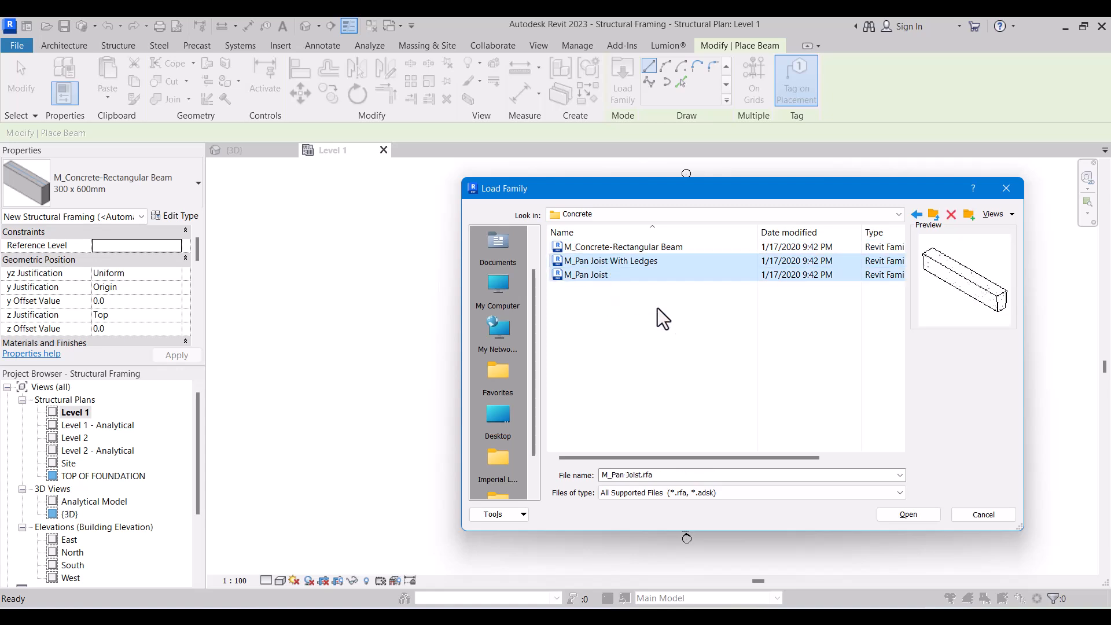
pyautogui.click(911, 515)
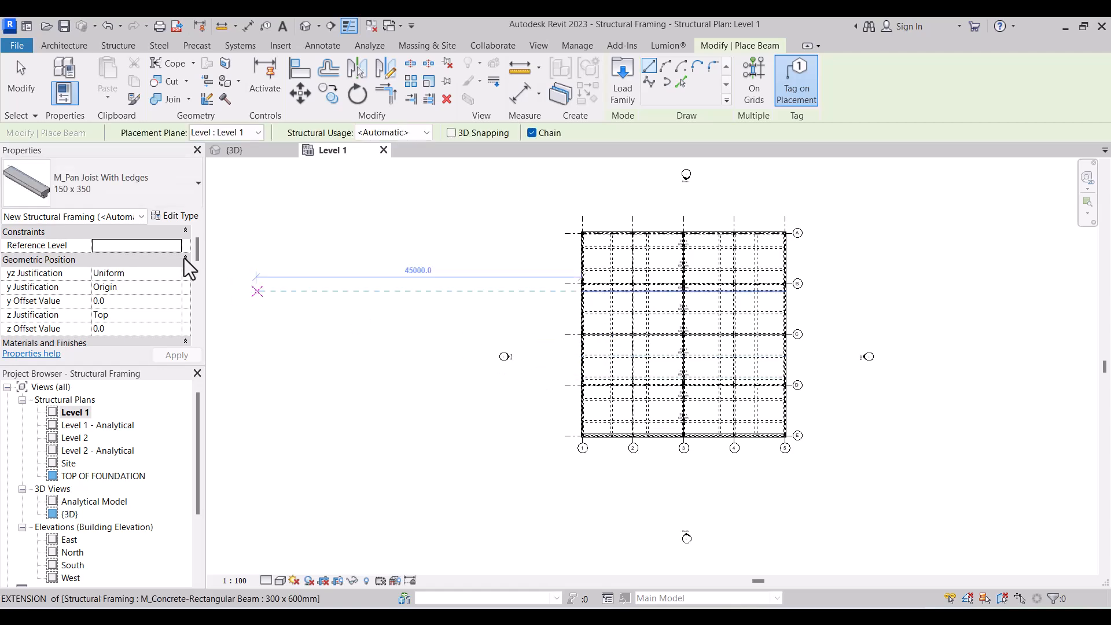
pyautogui.scroll(3, 602, 353)
pyautogui.scroll(-2, 528, 311)
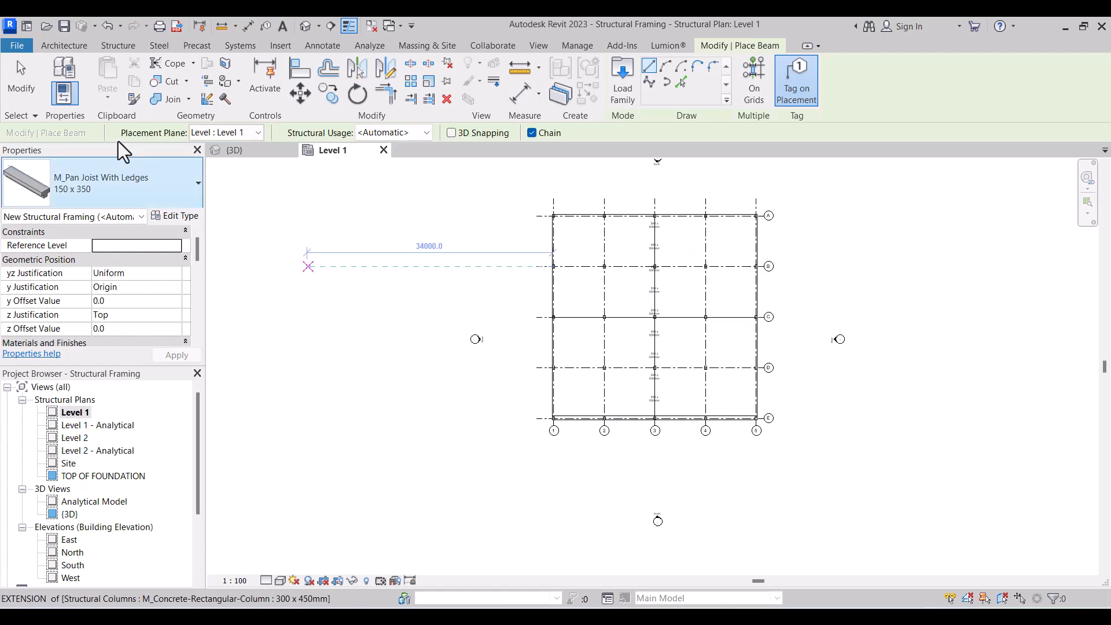
pyautogui.click(18, 68)
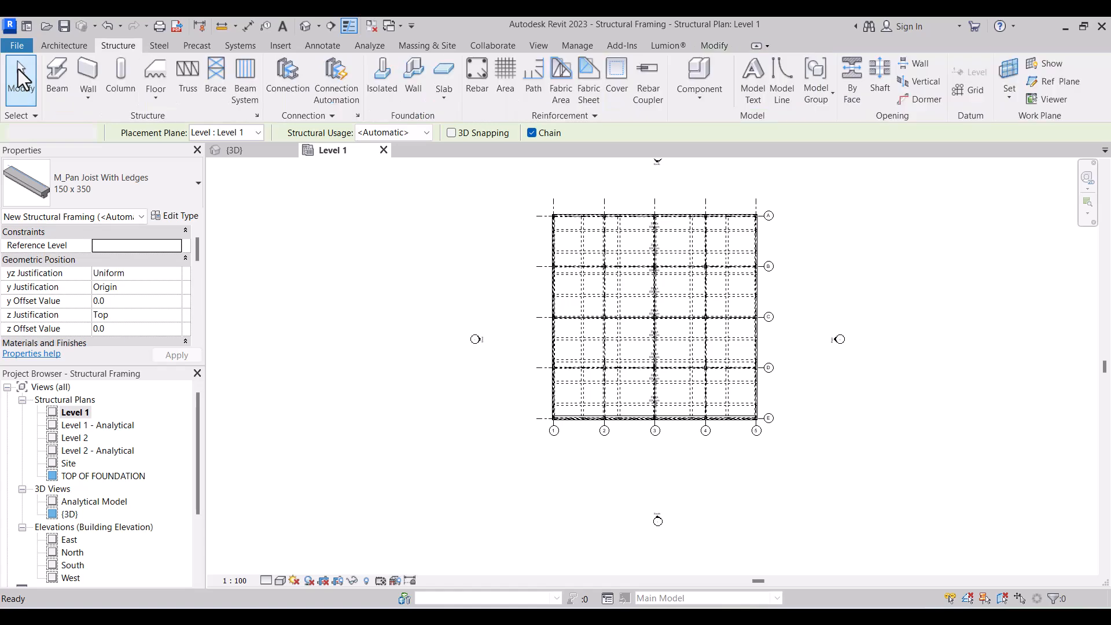
# Create a rectangular structural floor about 9000 mm wide on Level 1, outside the grid beyond the intersection of grids 5 and E.
pyautogui.click(155, 74)
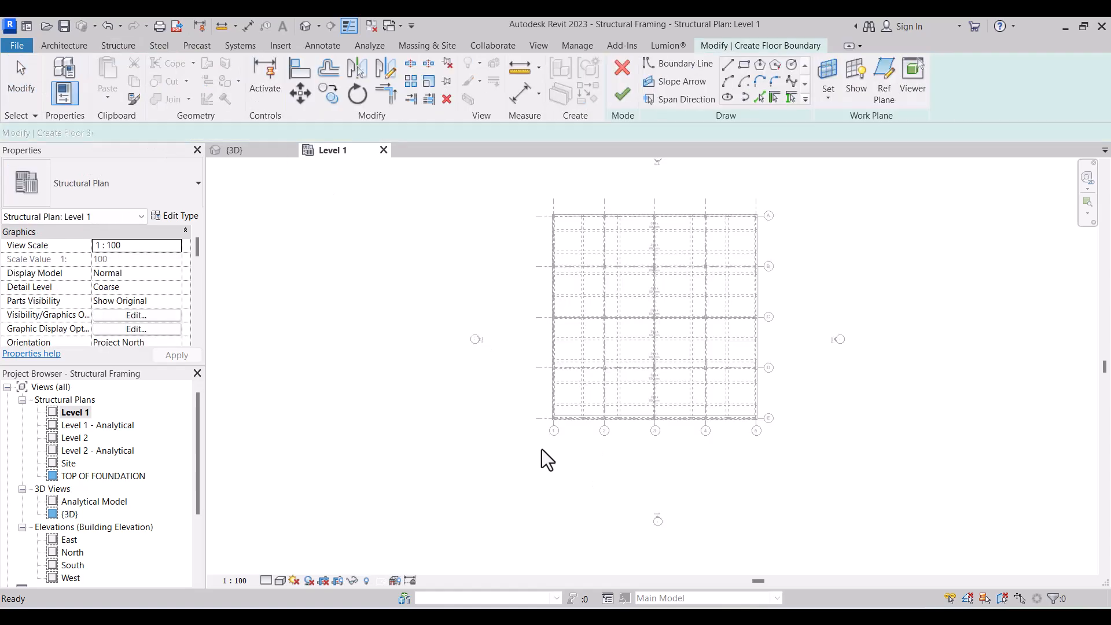
pyautogui.click(744, 65)
pyautogui.click(810, 398)
pyautogui.click(877, 471)
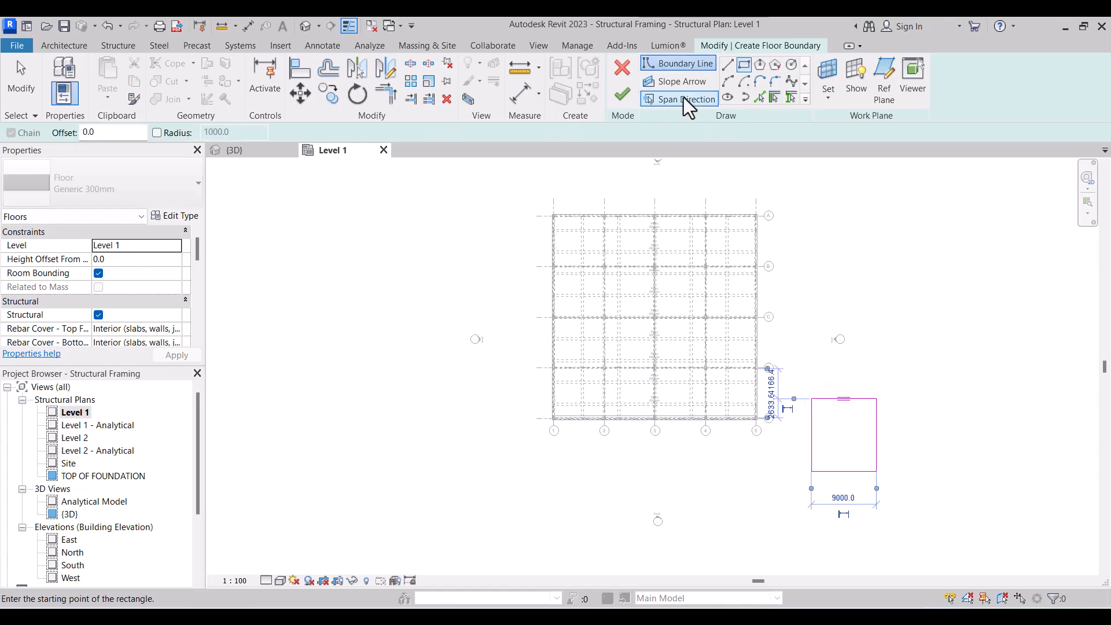
pyautogui.click(624, 93)
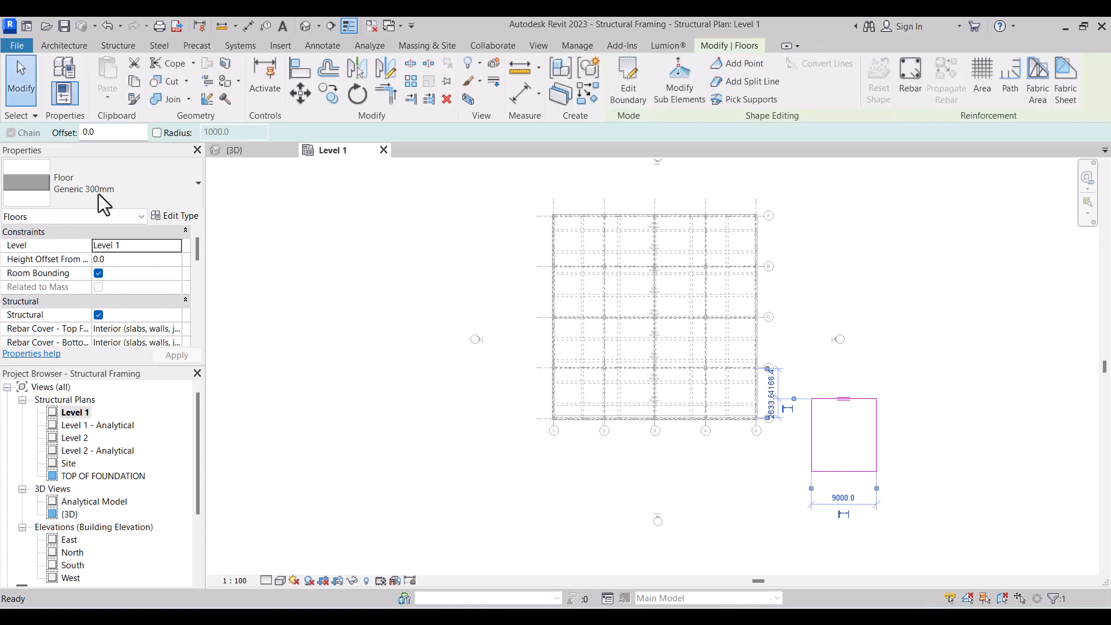
# Delete the span direction symbol from the new rectangular floor.
pyautogui.click(840, 379)
pyautogui.scroll(3, 840, 379)
pyautogui.click(846, 502)
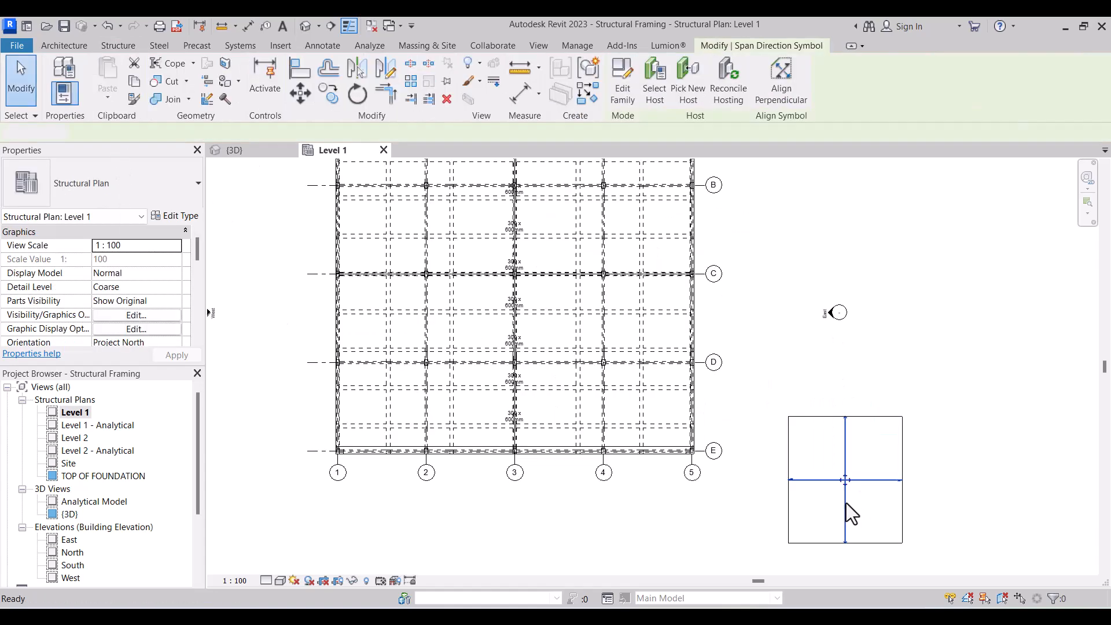
pyautogui.press('Delete')
pyautogui.scroll(-3, 716, 431)
pyautogui.click(96, 69)
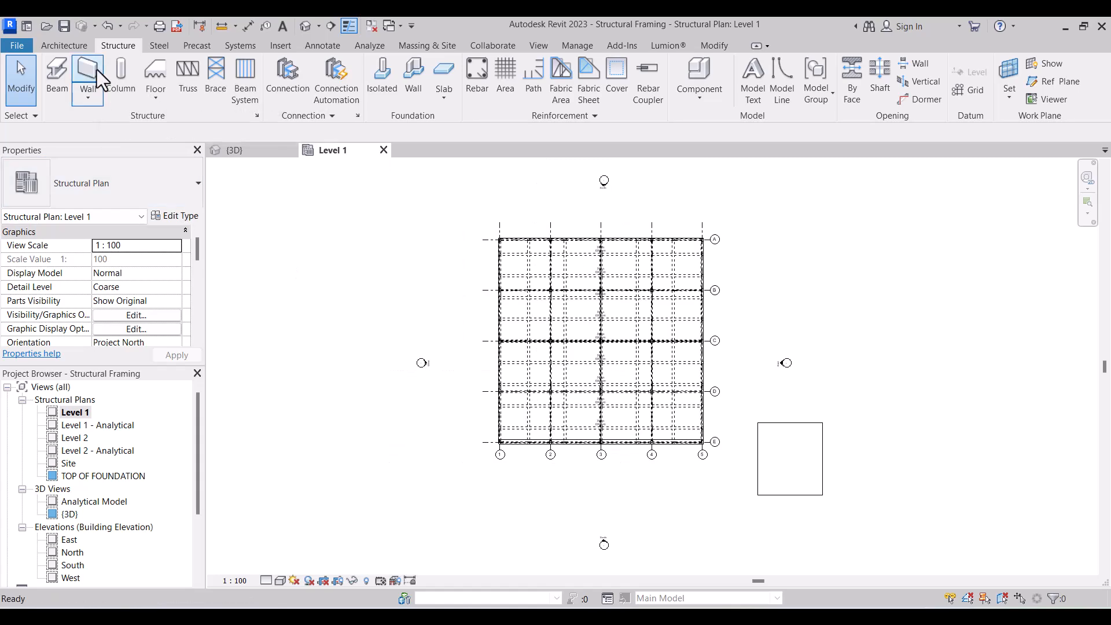
pyautogui.click(31, 72)
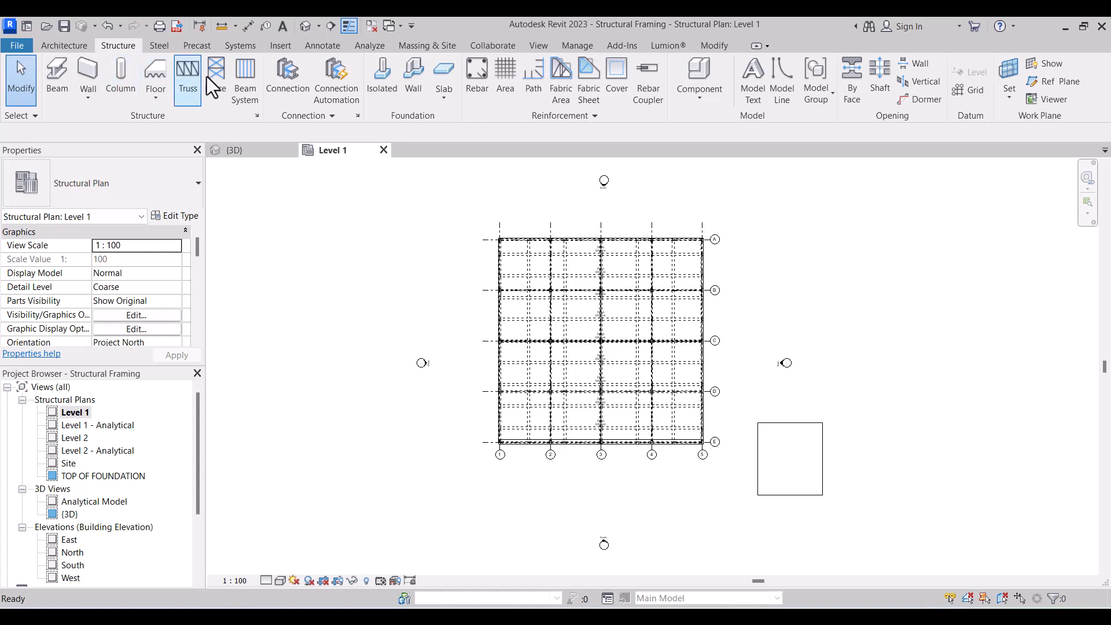
# Review the M_Pan Joist and M_Pan Joist With Ledges types available for beam placement, and leave the Beam command.
pyautogui.click(62, 66)
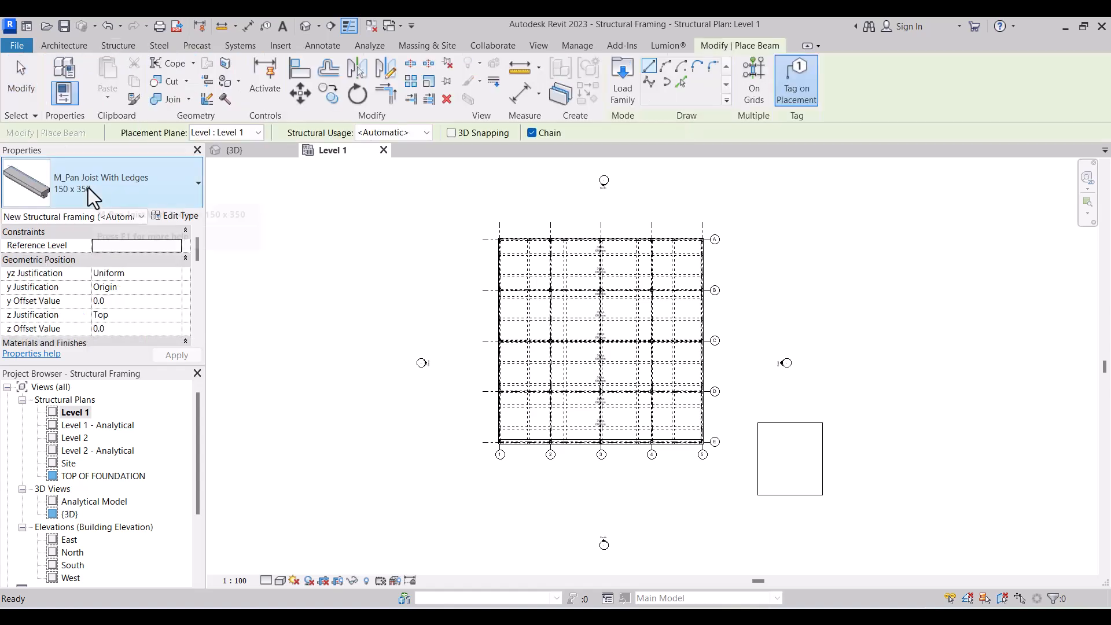
pyautogui.click(88, 187)
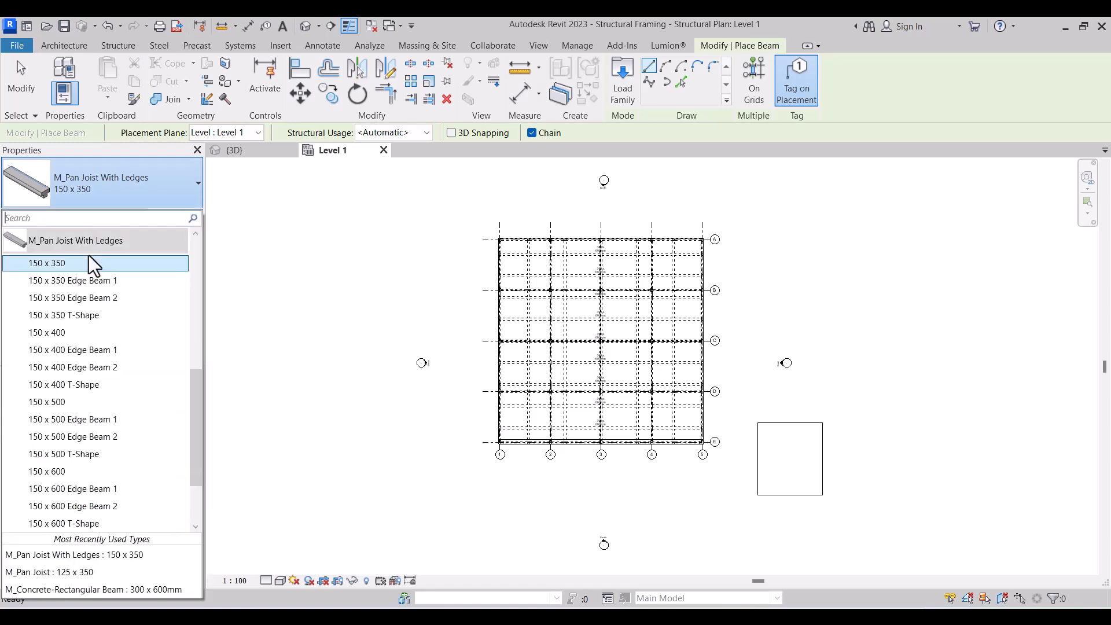
pyautogui.scroll(-2, 87, 347)
pyautogui.scroll(4, 95, 405)
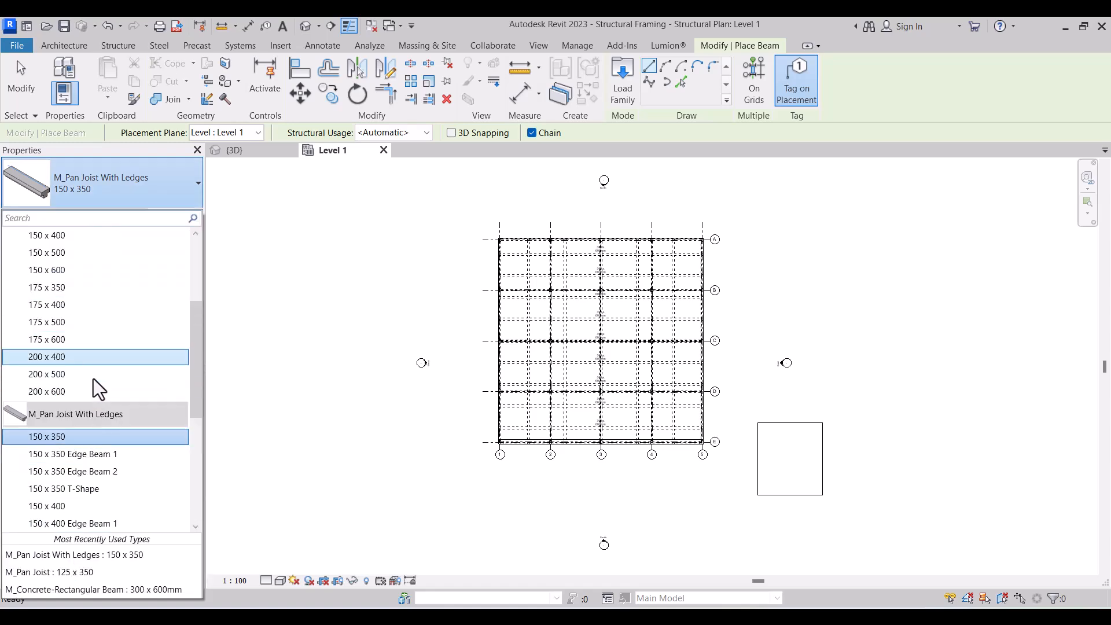
pyautogui.scroll(-3, 92, 436)
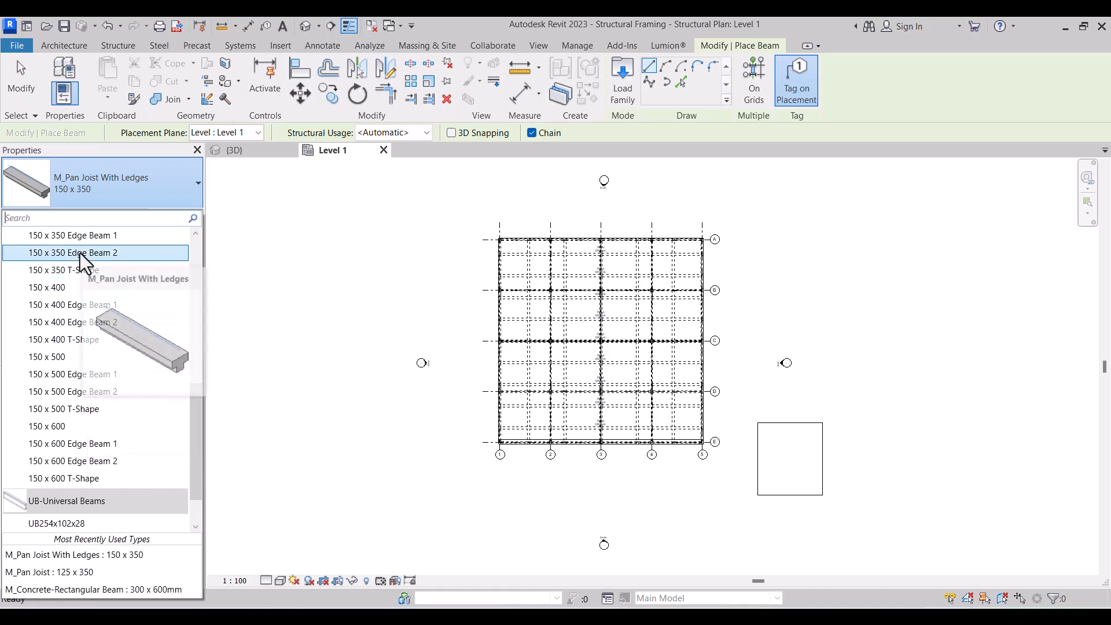
pyautogui.scroll(4, 80, 252)
pyautogui.scroll(-4, 90, 415)
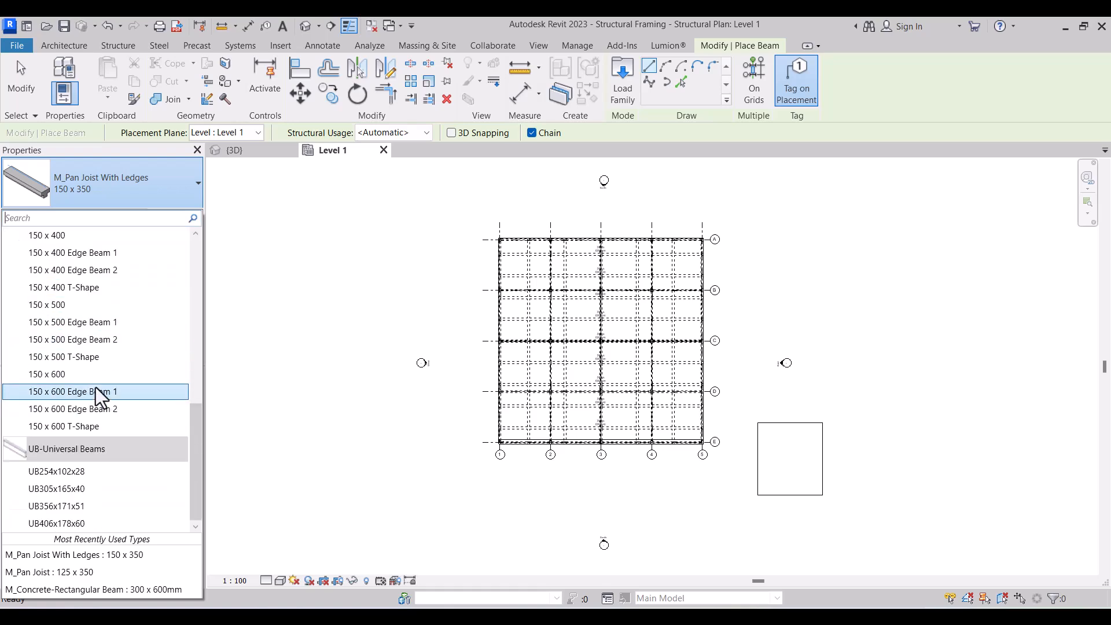
pyautogui.click(31, 78)
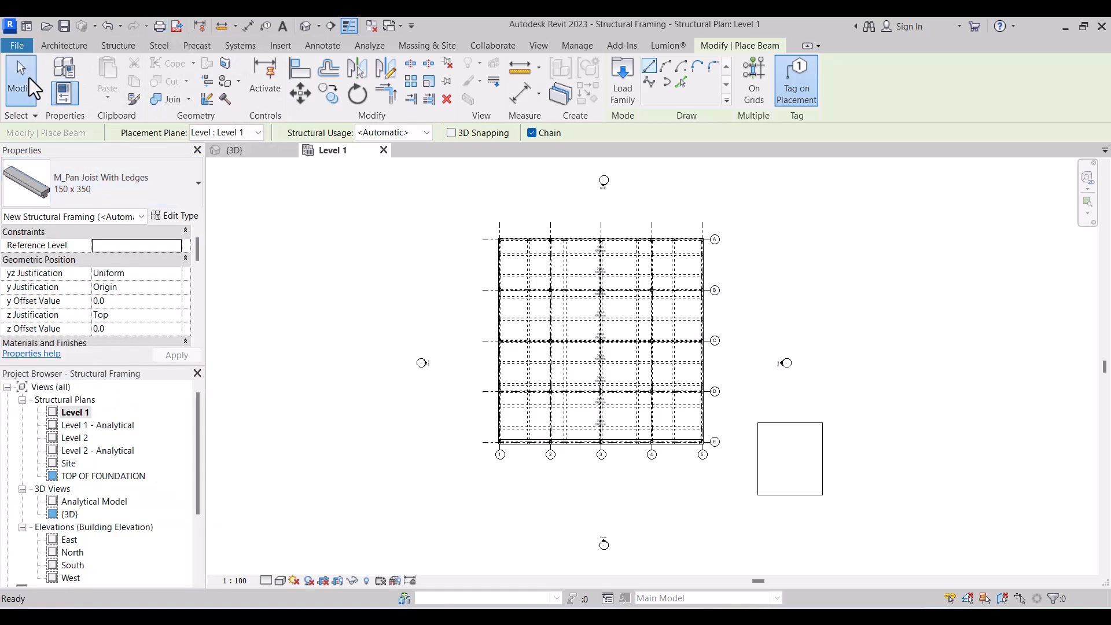
pyautogui.click(26, 76)
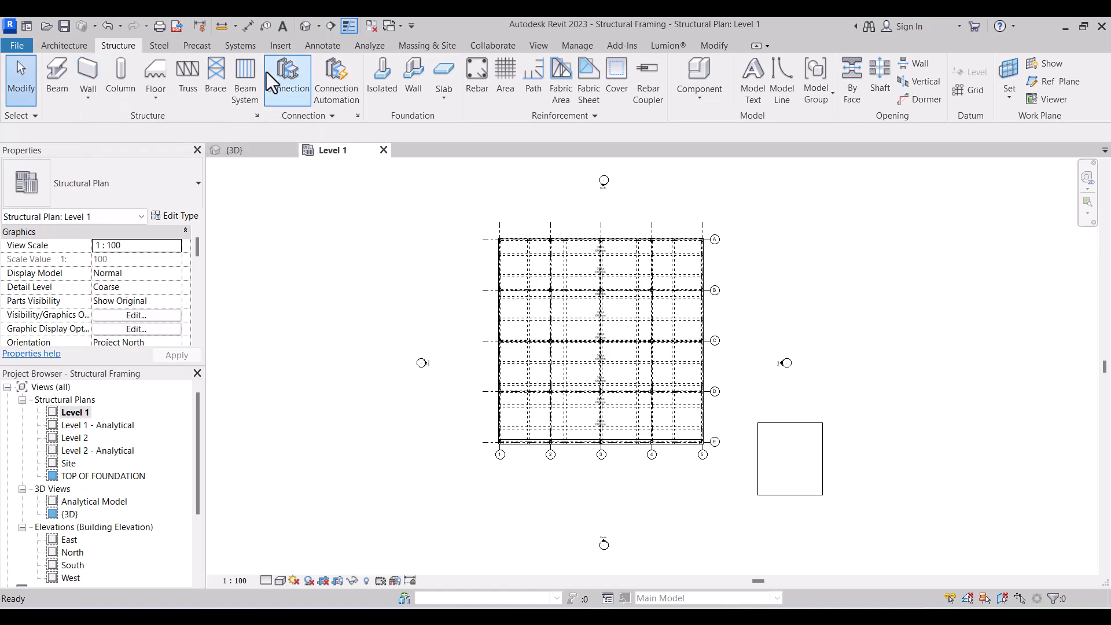
# Start a structural beam system and set its beam type to M_Pan Joist With Ledges : 150 x 400 T-Shape.
pyautogui.click(239, 71)
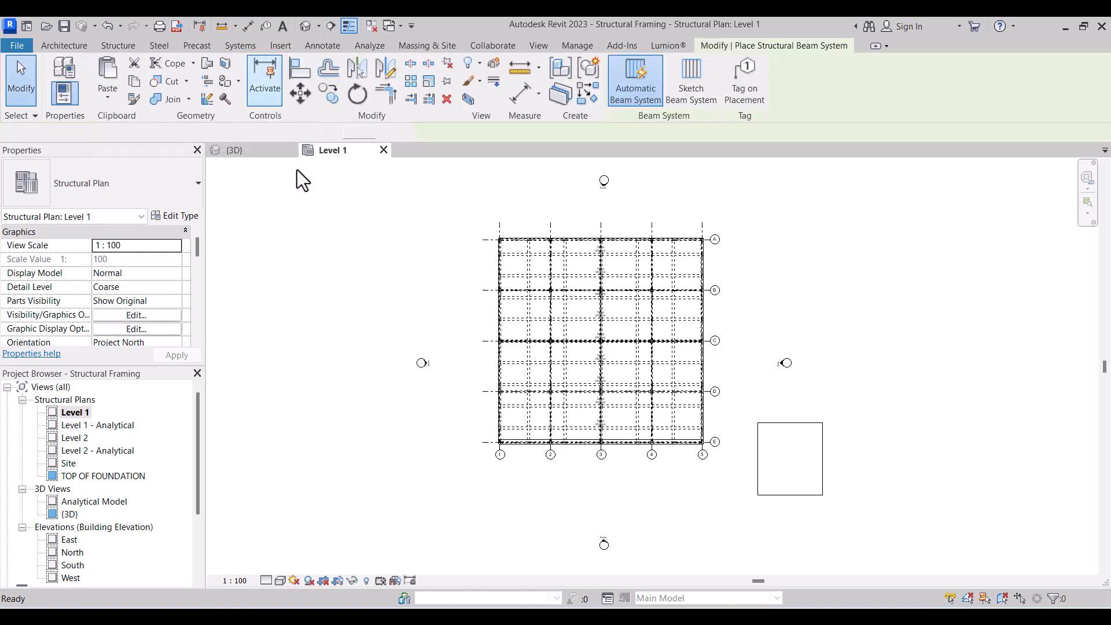
pyautogui.scroll(-4, 131, 283)
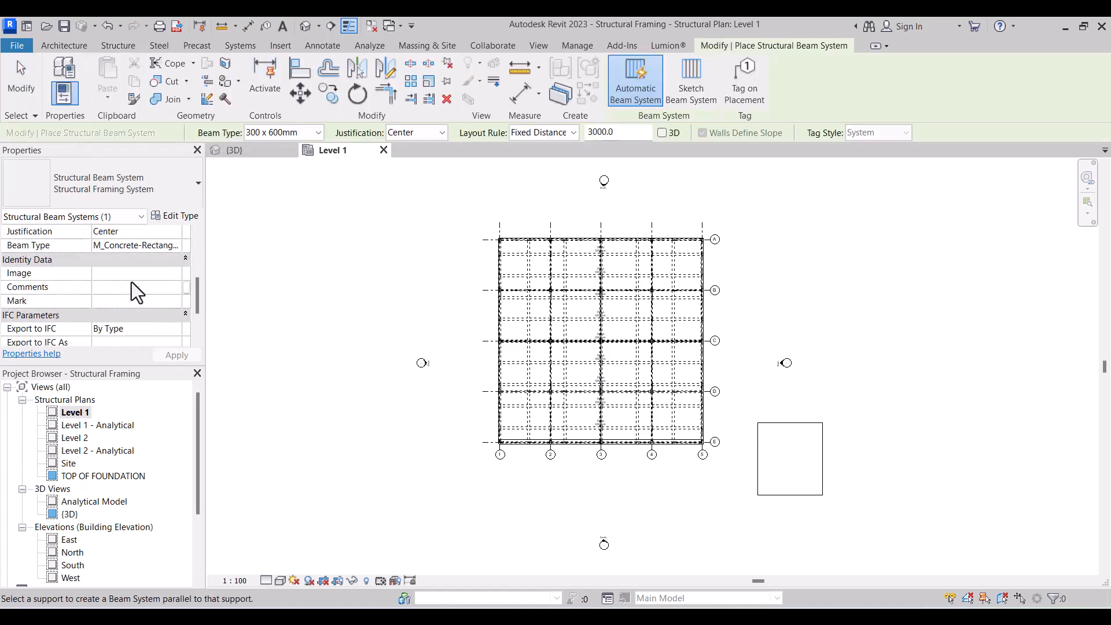
pyautogui.click(181, 248)
pyautogui.click(177, 249)
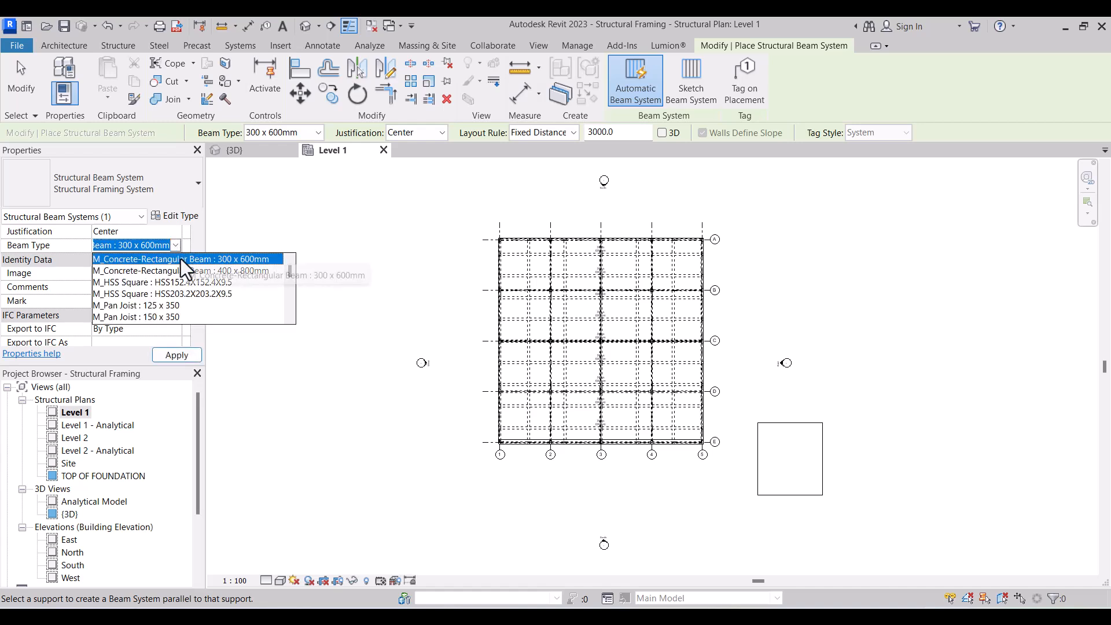
pyautogui.scroll(-3, 172, 283)
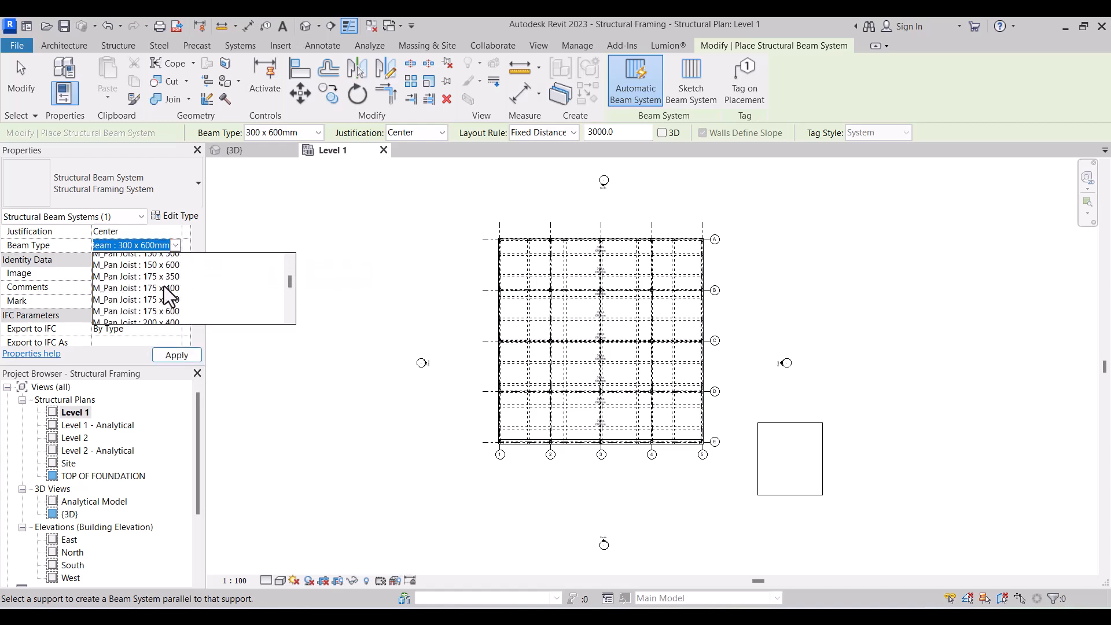
pyautogui.scroll(-1, 174, 302)
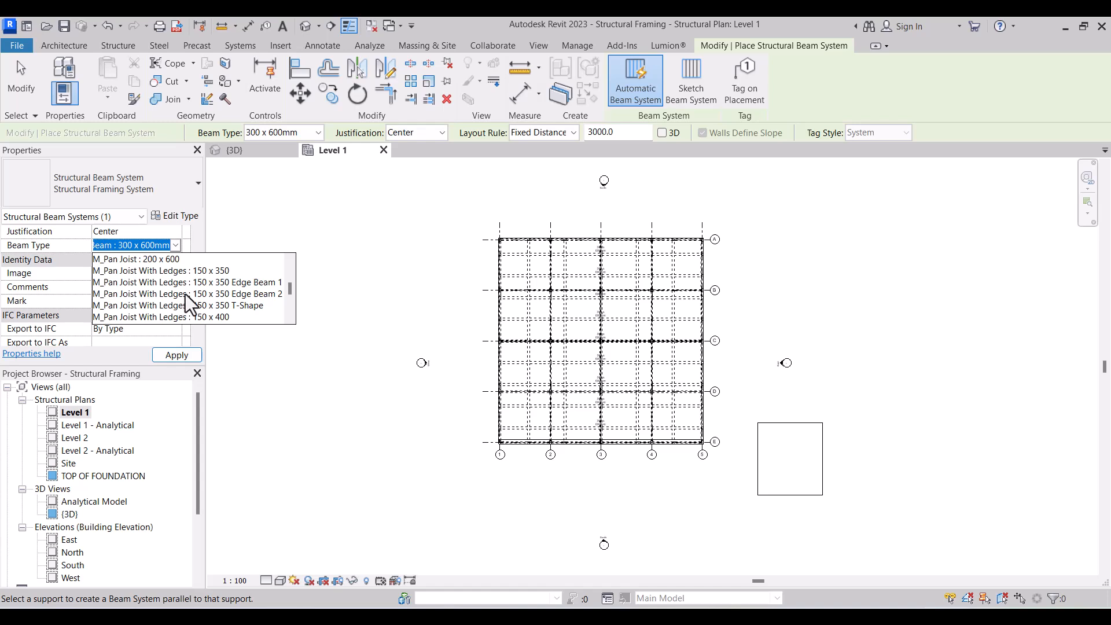
pyautogui.scroll(-1, 167, 281)
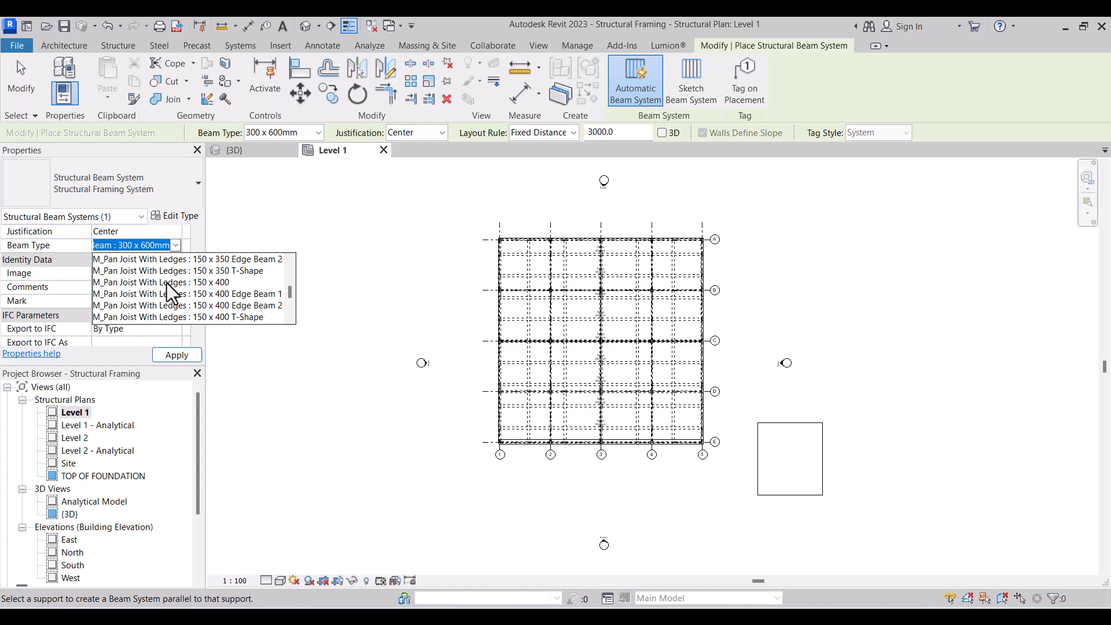
pyautogui.scroll(-1, 194, 303)
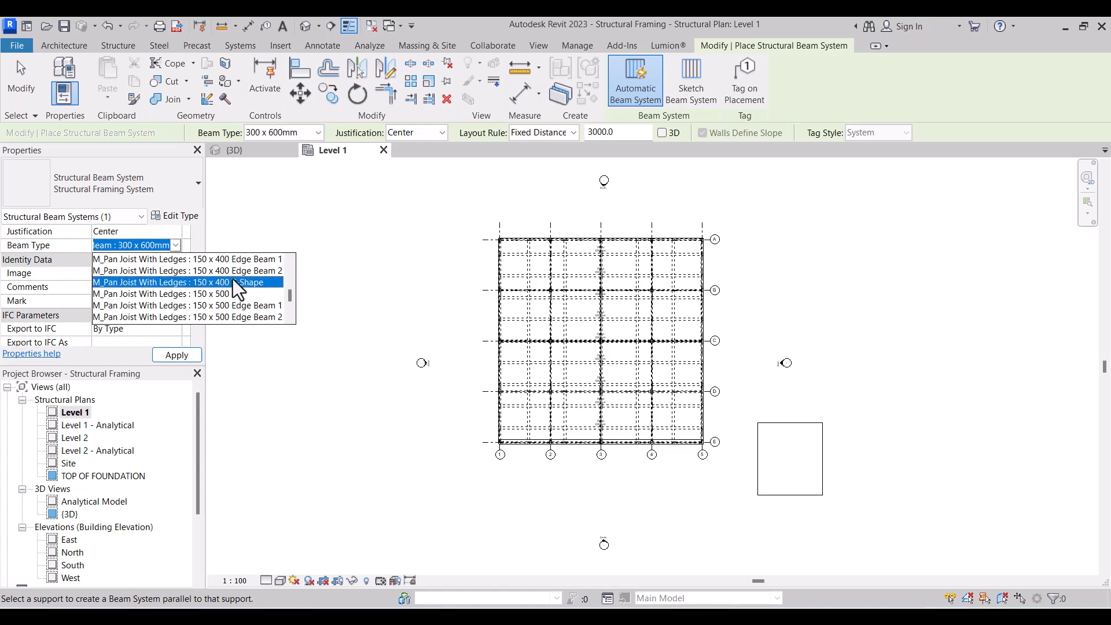
pyautogui.click(233, 279)
# Sketch the beam system boundary by picking the chain of edges of the rectangular floor outside the grid, and finish the sketch.
pyautogui.click(690, 82)
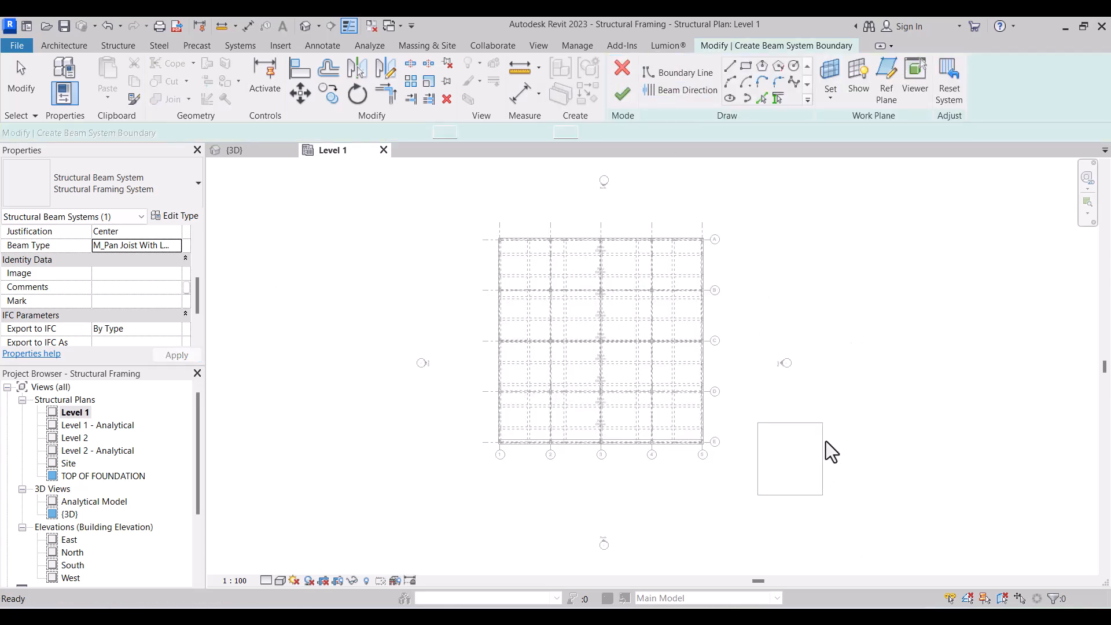
pyautogui.click(762, 99)
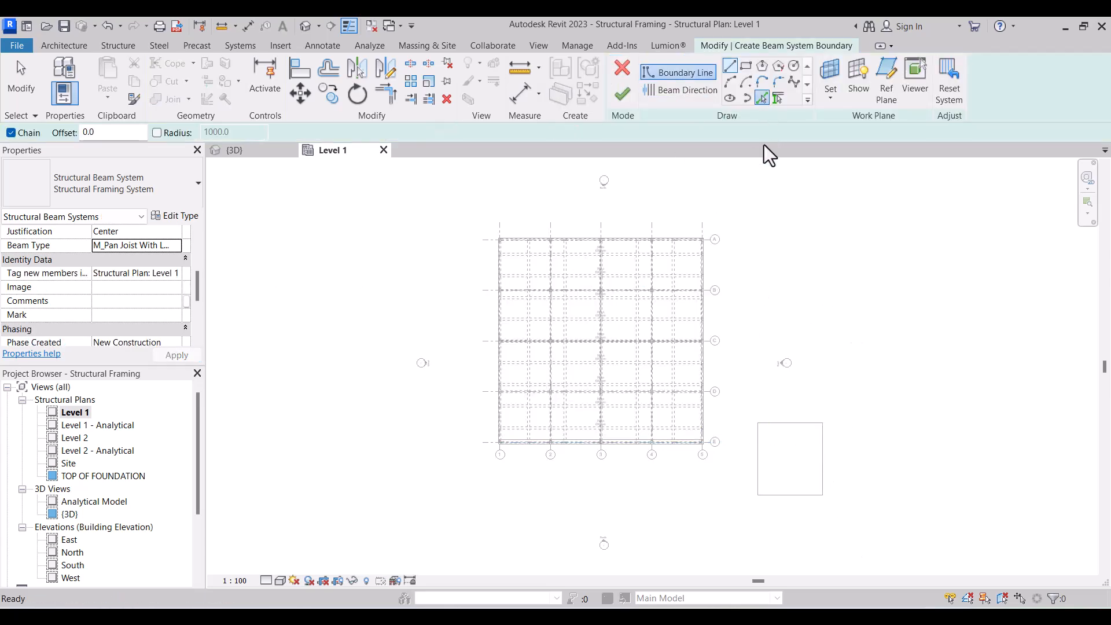
pyautogui.click(788, 425)
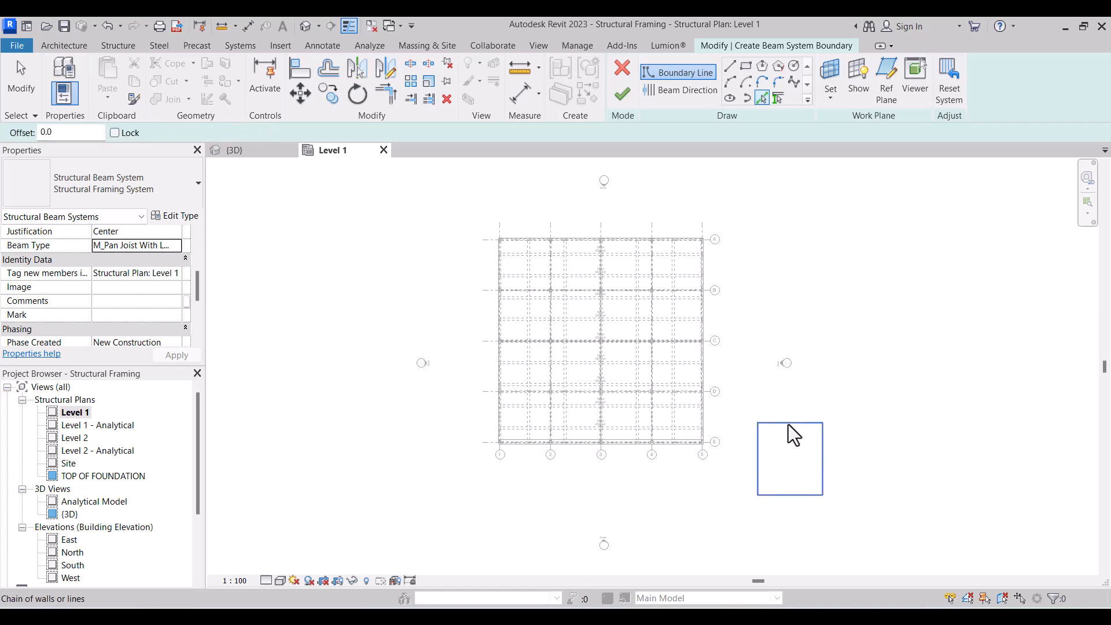
pyautogui.click(788, 425)
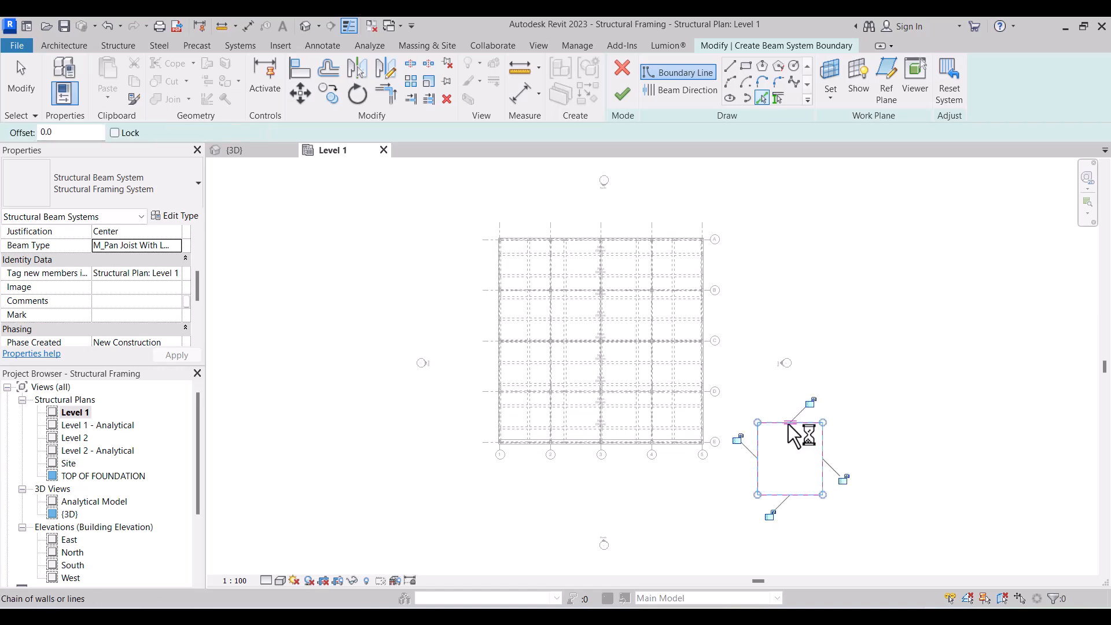
pyautogui.click(625, 94)
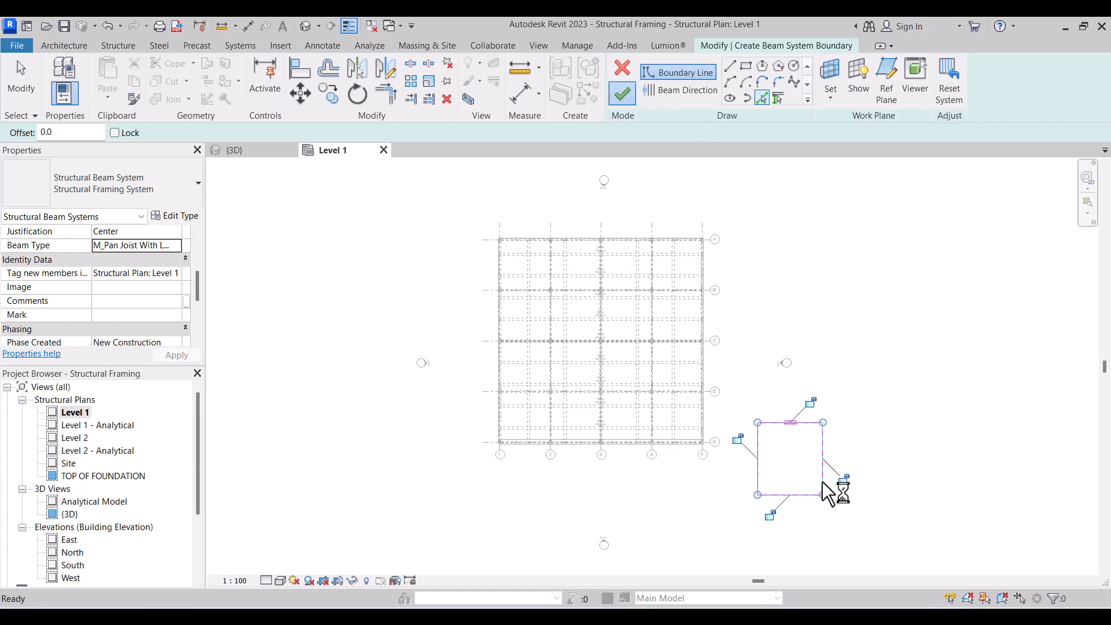
# Set the new beam system's fixed spacing to 500 mm and deselect it.
pyautogui.scroll(2, 822, 481)
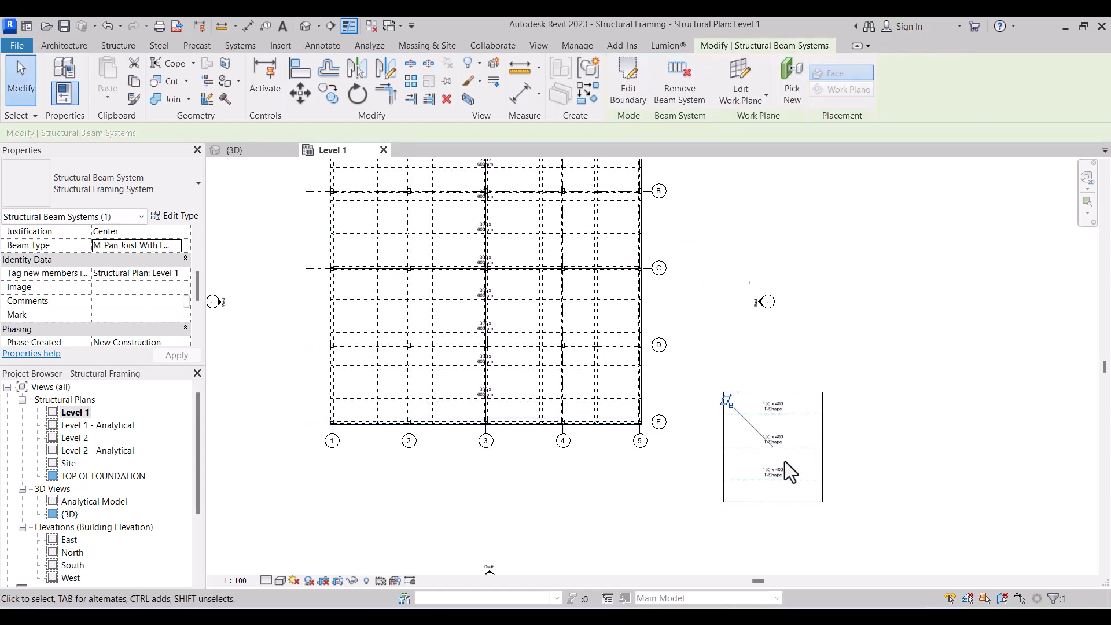
pyautogui.scroll(2, 783, 466)
pyautogui.click(140, 317)
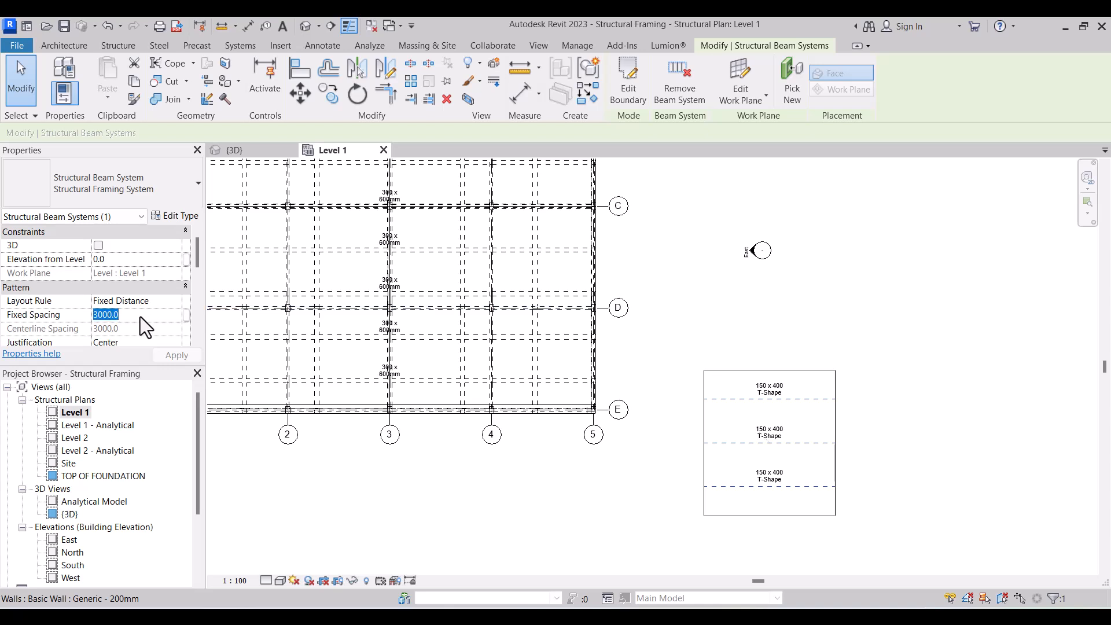
pyautogui.write('500.0')
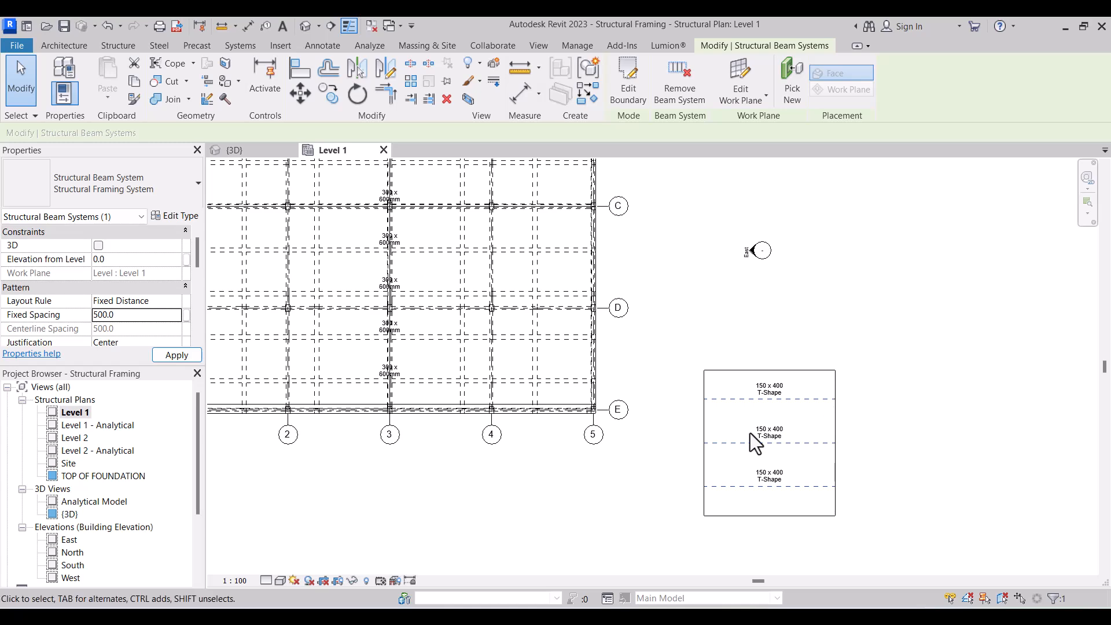
pyautogui.scroll(1, 749, 433)
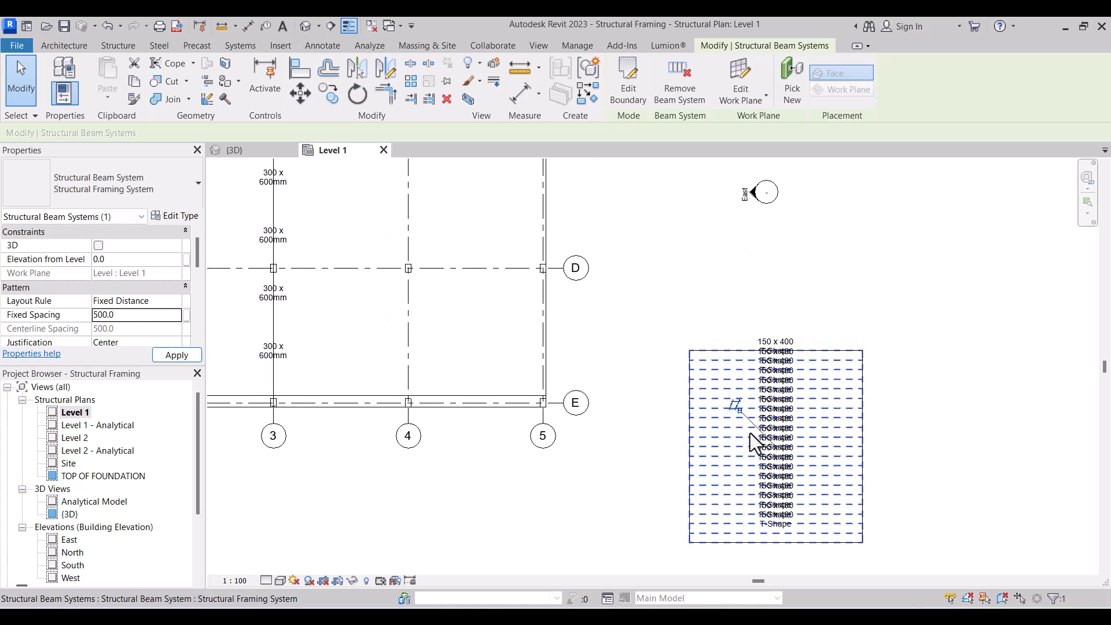
pyautogui.click(678, 291)
# Switch to the {3D} view and turn off its section box.
pyautogui.click(245, 152)
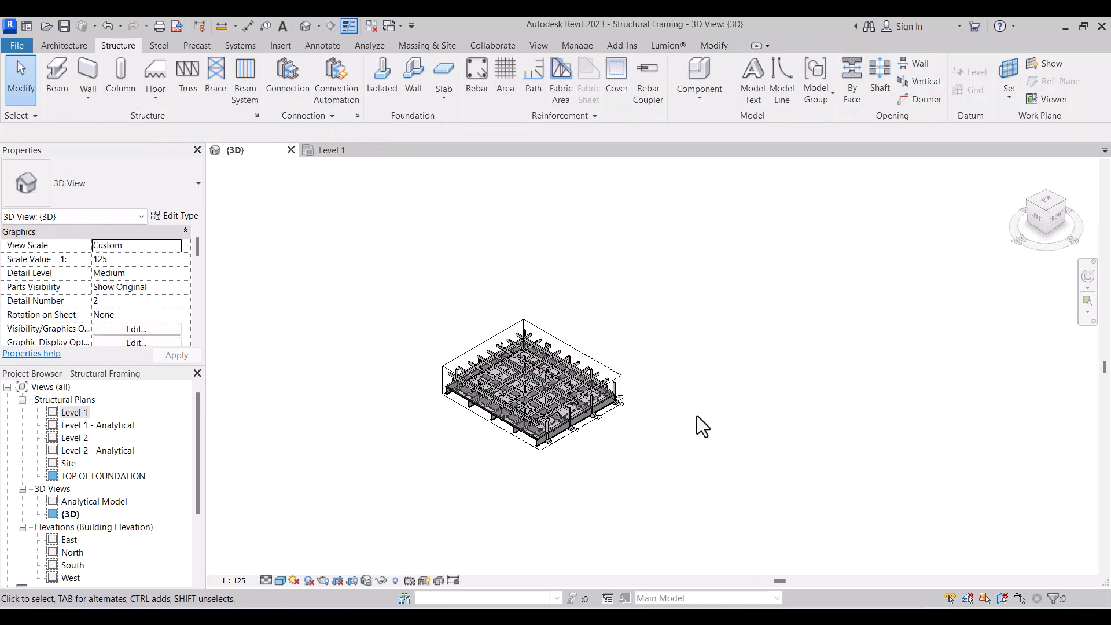
pyautogui.scroll(-5, 57, 307)
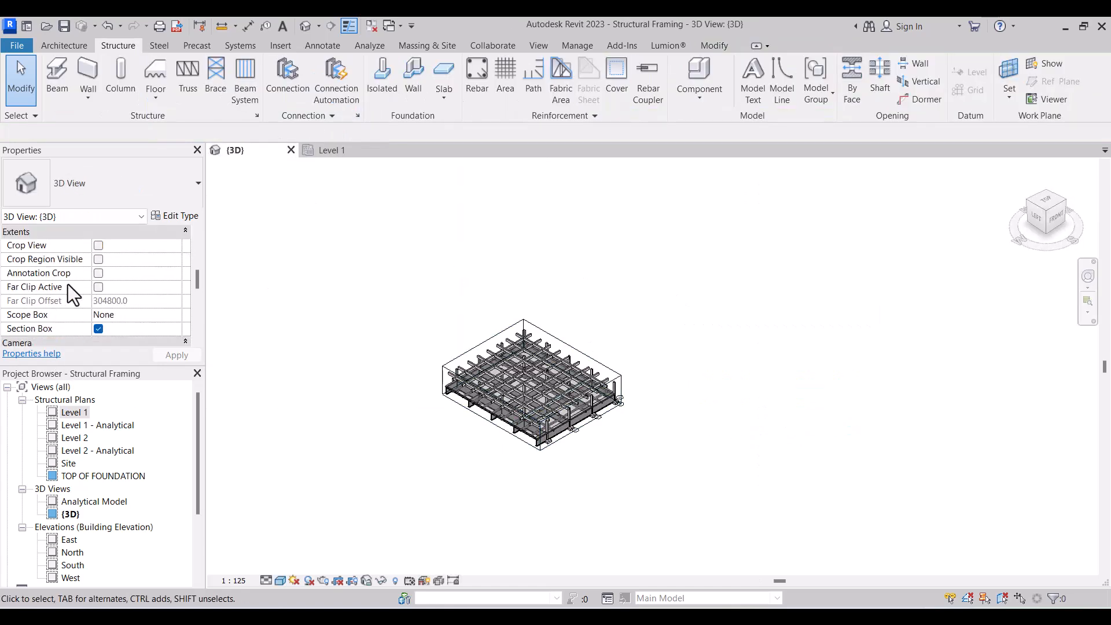
pyautogui.click(96, 327)
pyautogui.click(96, 328)
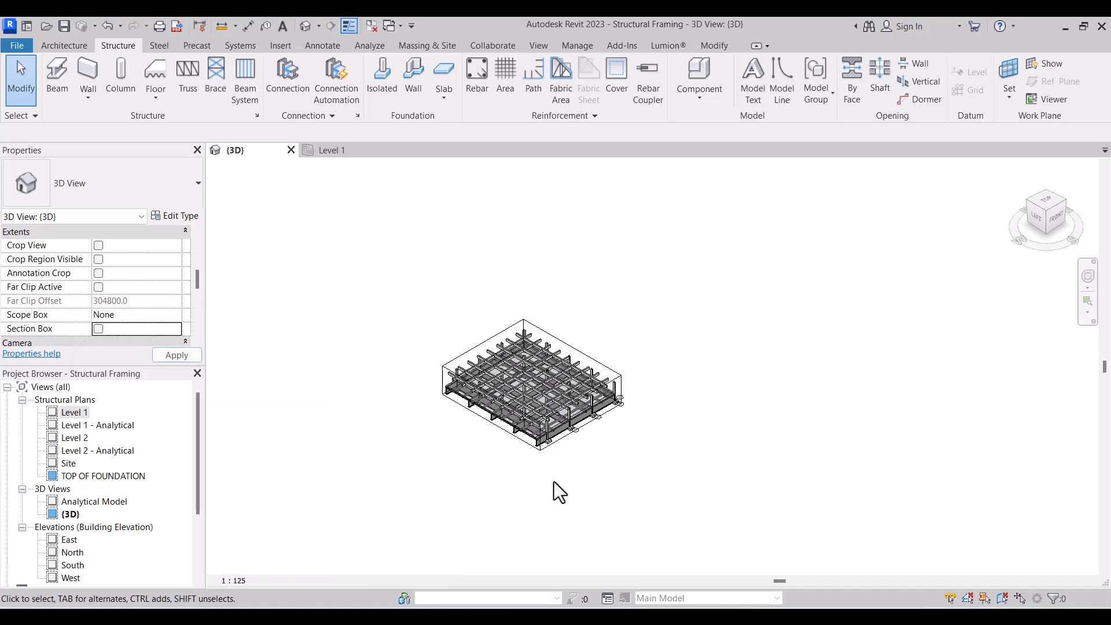
# Change the beam type of the joist beam system under the new floor to M_Pan Joist With Ledges : 150 x 400 Edge Beam 1.
pyautogui.scroll(4, 702, 388)
pyautogui.scroll(10, 530, 415)
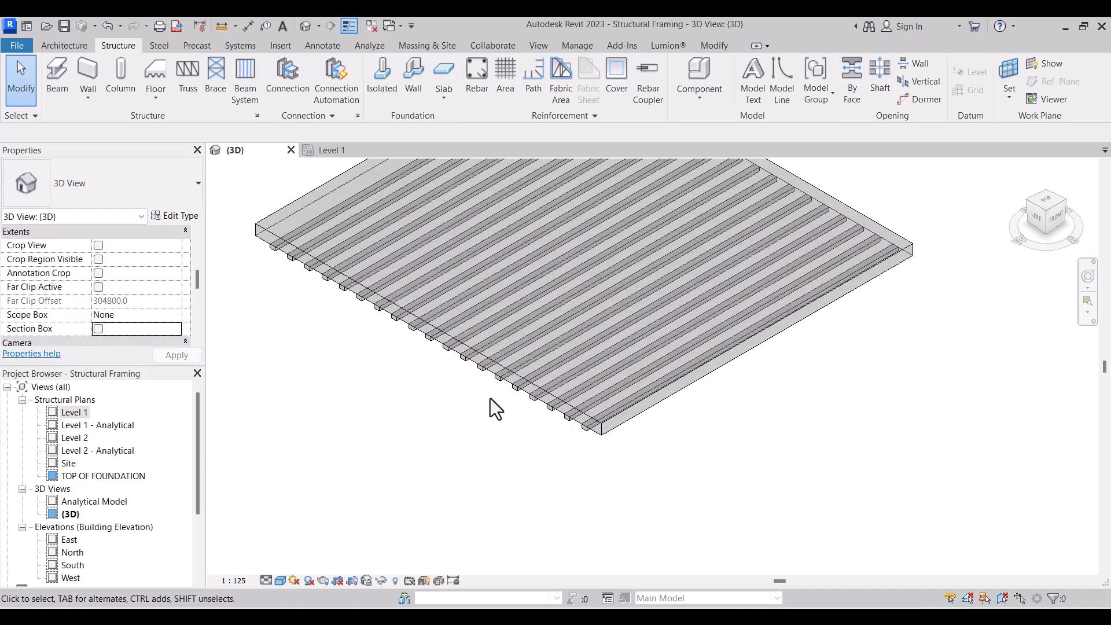
pyautogui.scroll(-3, 322, 307)
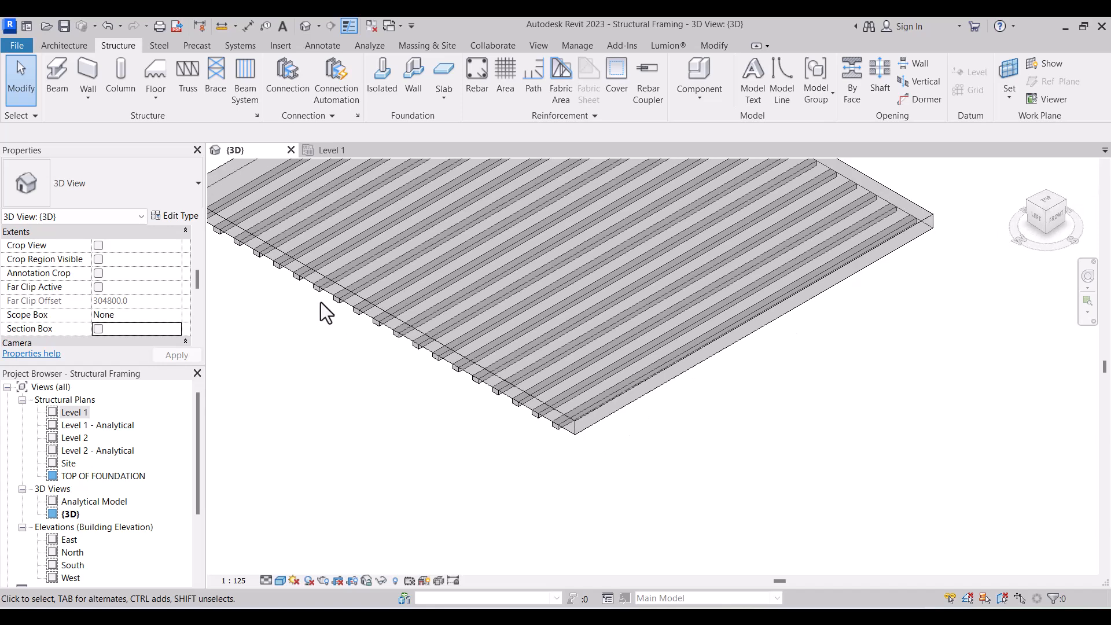
pyautogui.scroll(2, 281, 272)
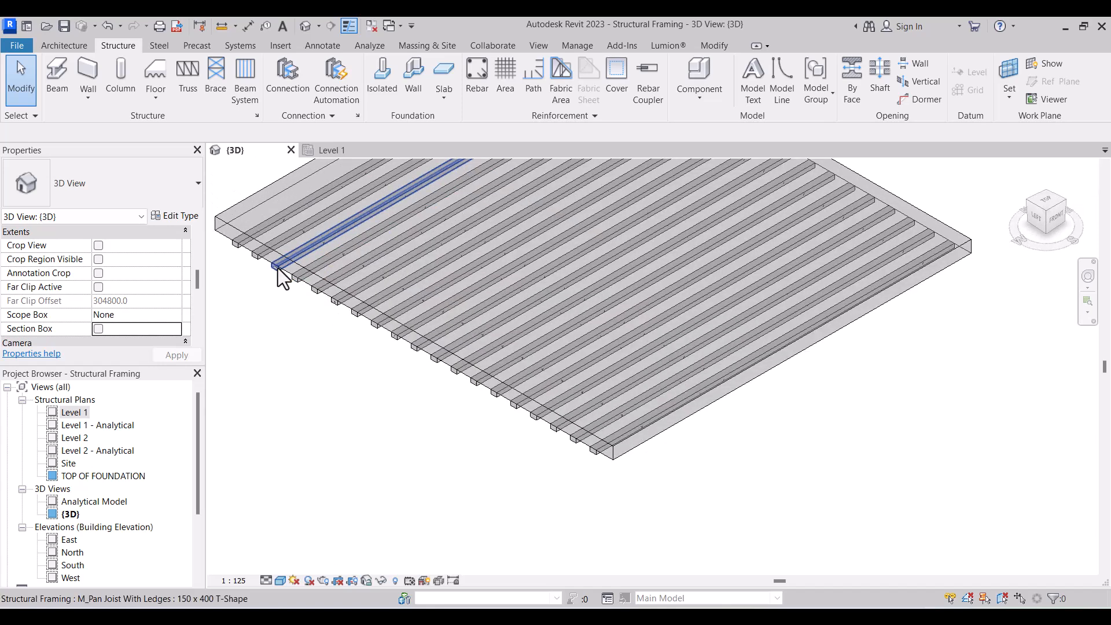
pyautogui.click(337, 291)
pyautogui.scroll(-2, 152, 334)
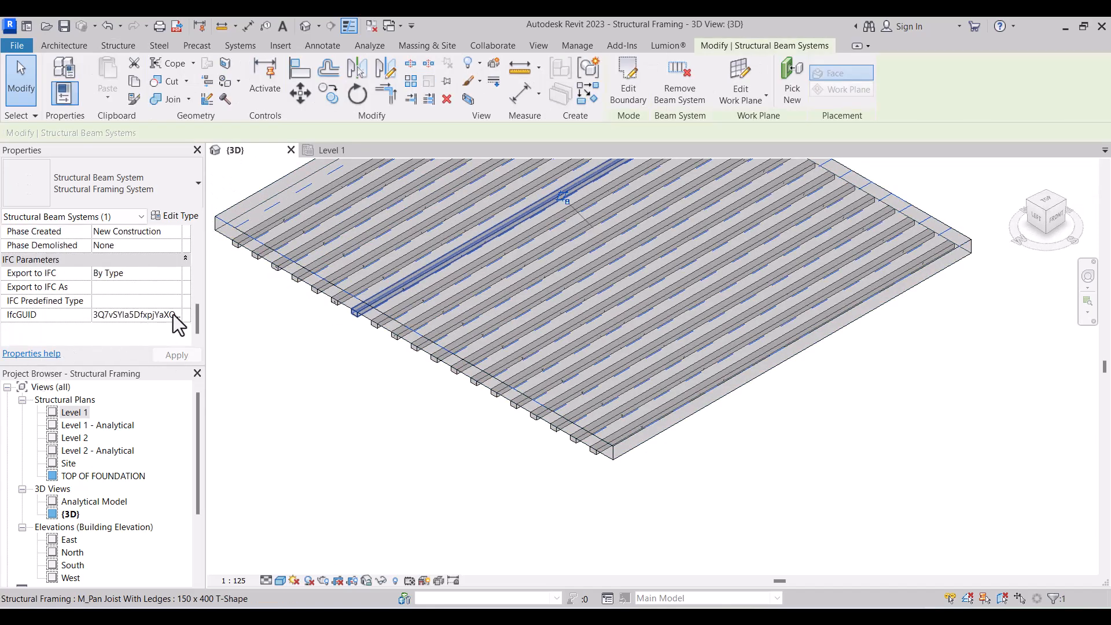
pyautogui.scroll(6, 171, 304)
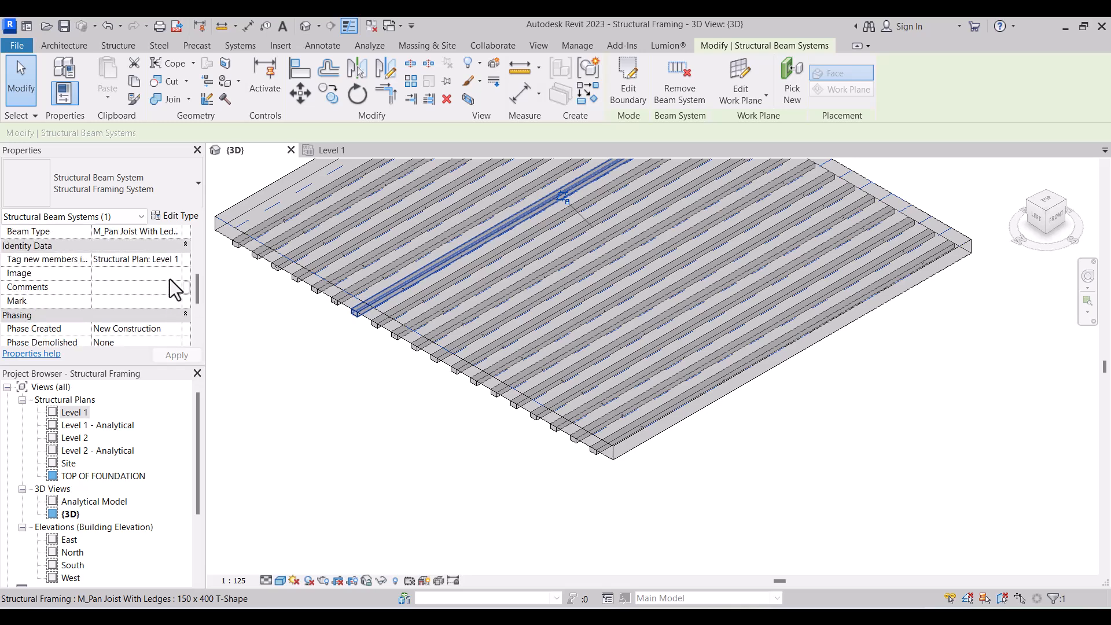
pyautogui.click(171, 301)
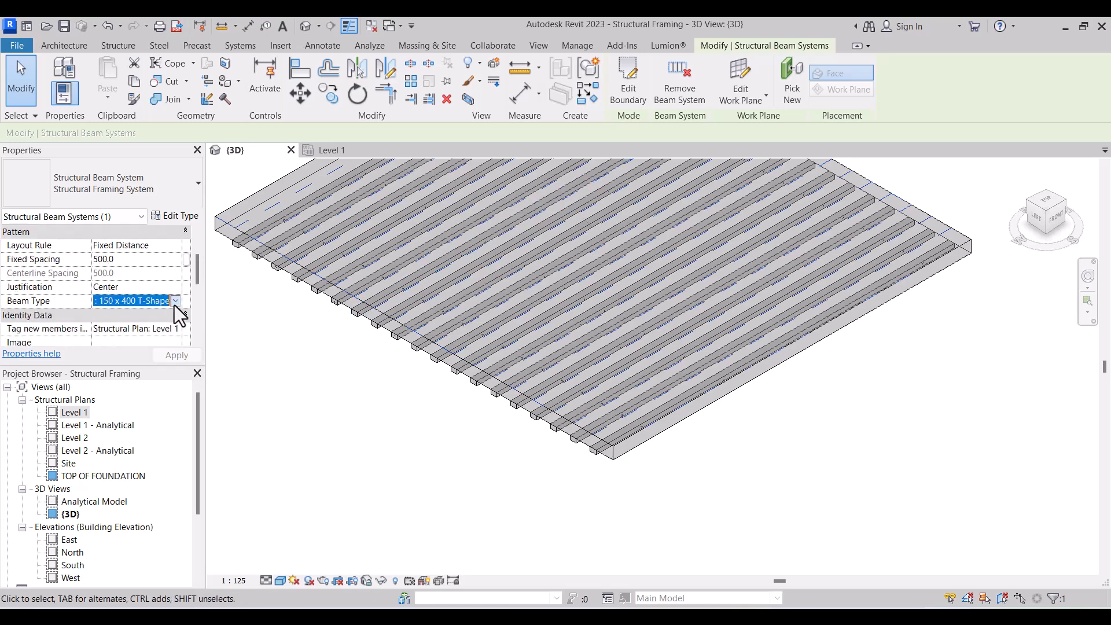
pyautogui.click(176, 301)
pyautogui.click(150, 350)
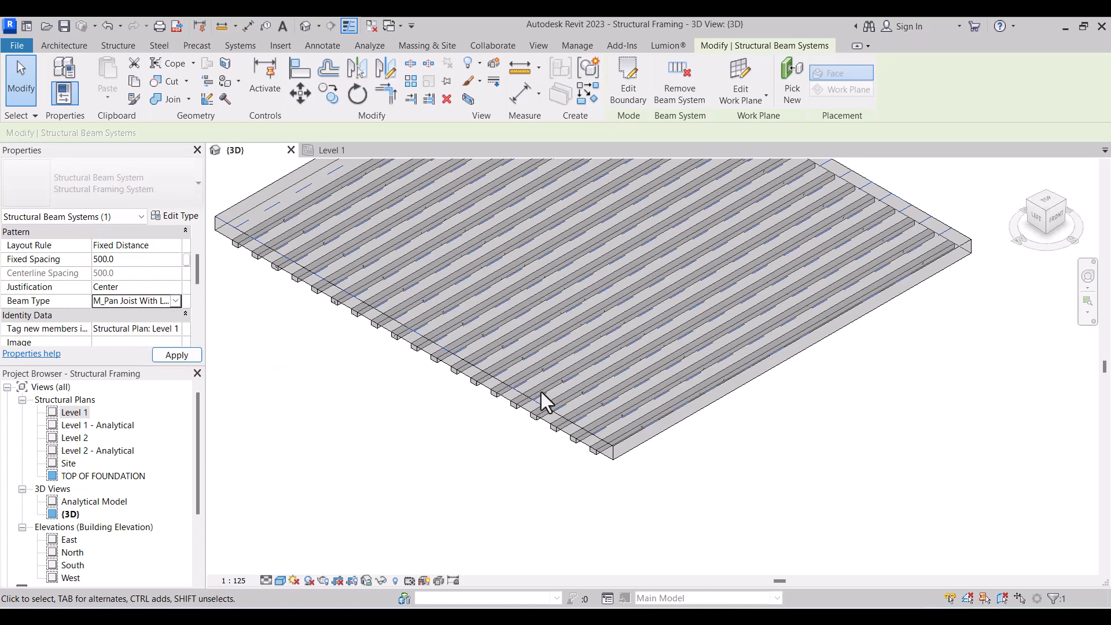
pyautogui.scroll(2, 391, 354)
pyautogui.click(176, 355)
# Change the beam type of the selected joist beam system to M_Pan Joist : 150 x 350 and deselect the system.
pyautogui.scroll(-2, 401, 379)
pyautogui.click(172, 302)
pyautogui.click(175, 301)
pyautogui.scroll(2, 154, 328)
pyautogui.scroll(3, 156, 334)
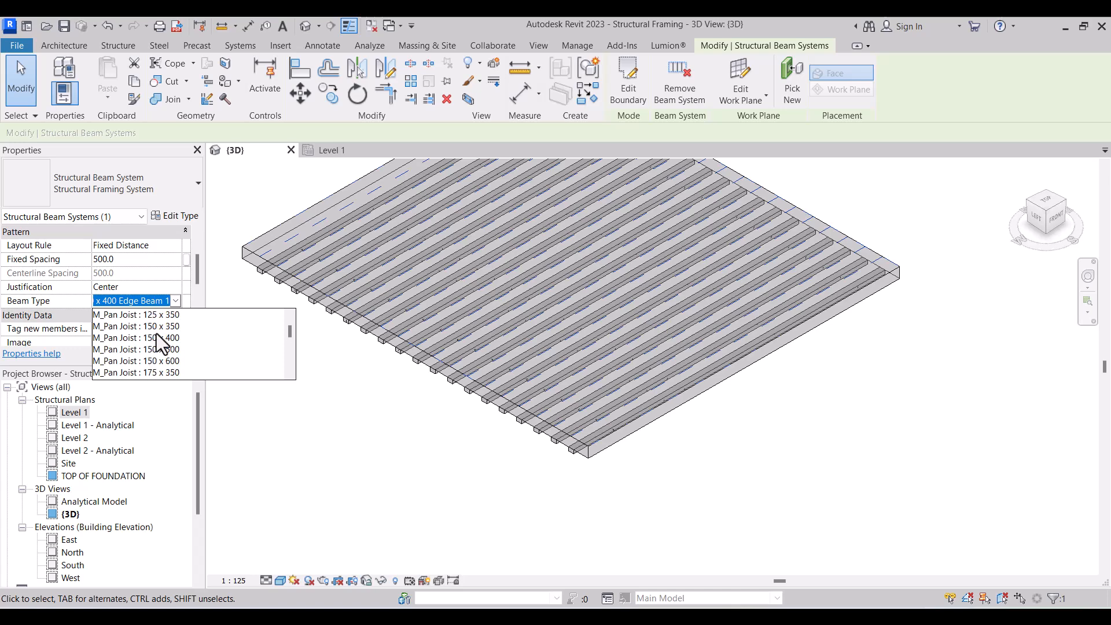
pyautogui.scroll(-1, 157, 337)
pyautogui.click(158, 340)
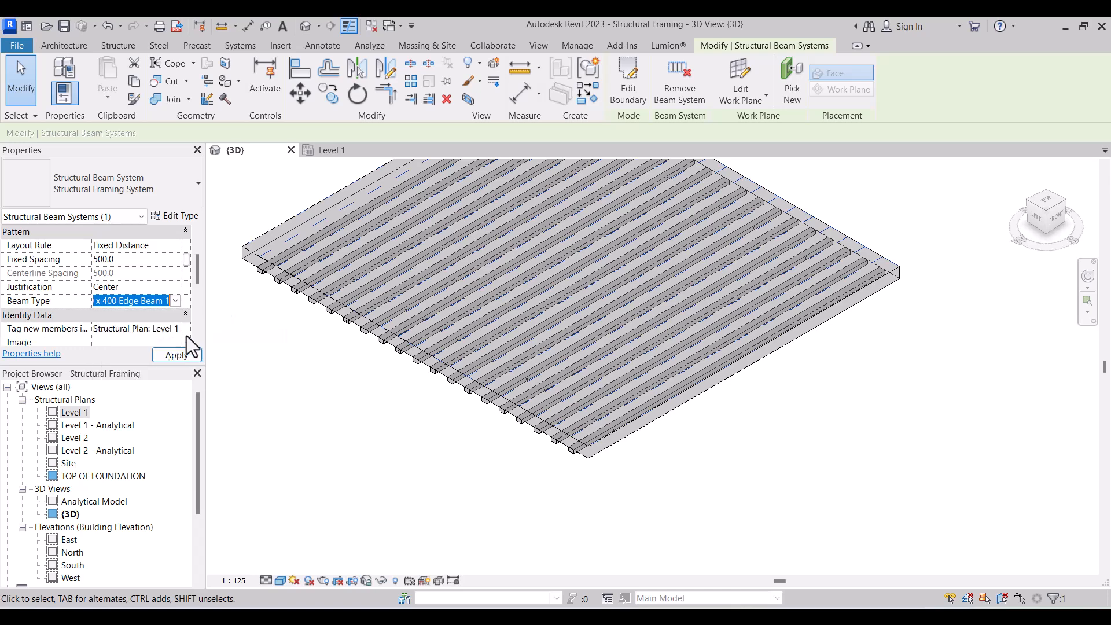
pyautogui.scroll(4, 567, 464)
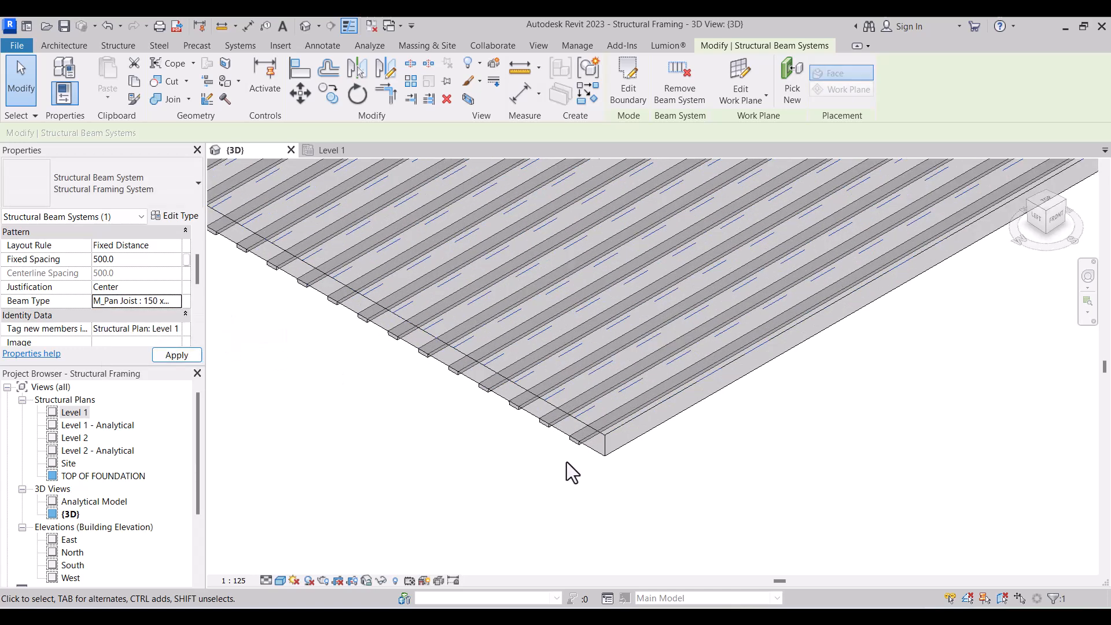
pyautogui.press('Escape')
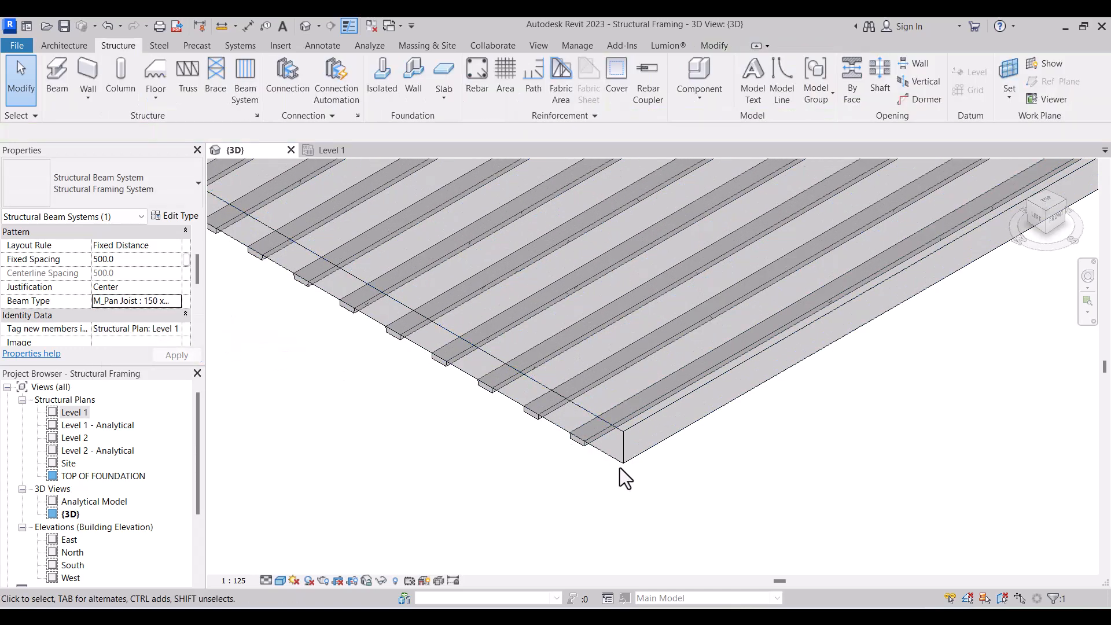
# Delete the Generic 300mm floor above the joist beam system.
pyautogui.click(641, 461)
pyautogui.scroll(-3, 641, 460)
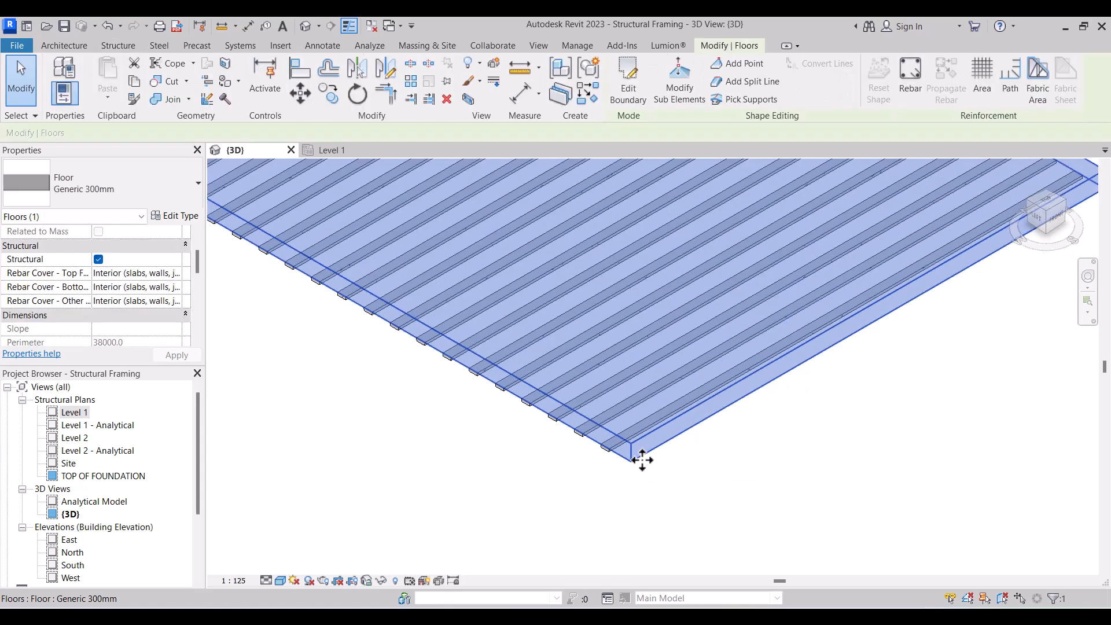
pyautogui.press('Delete')
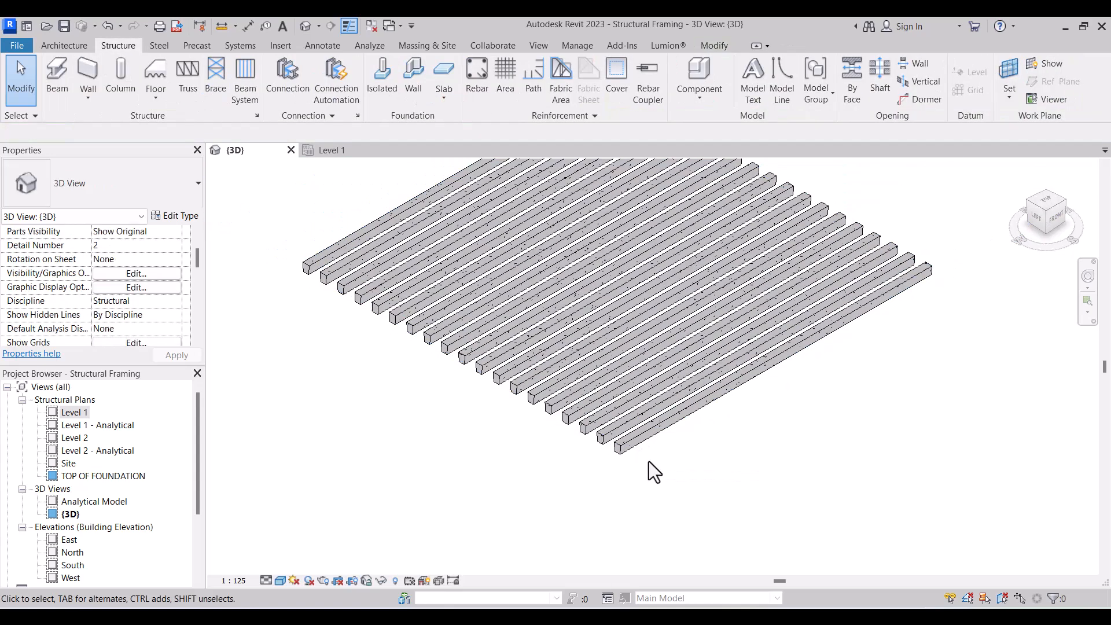
pyautogui.scroll(4, 591, 399)
pyautogui.scroll(-3, 606, 450)
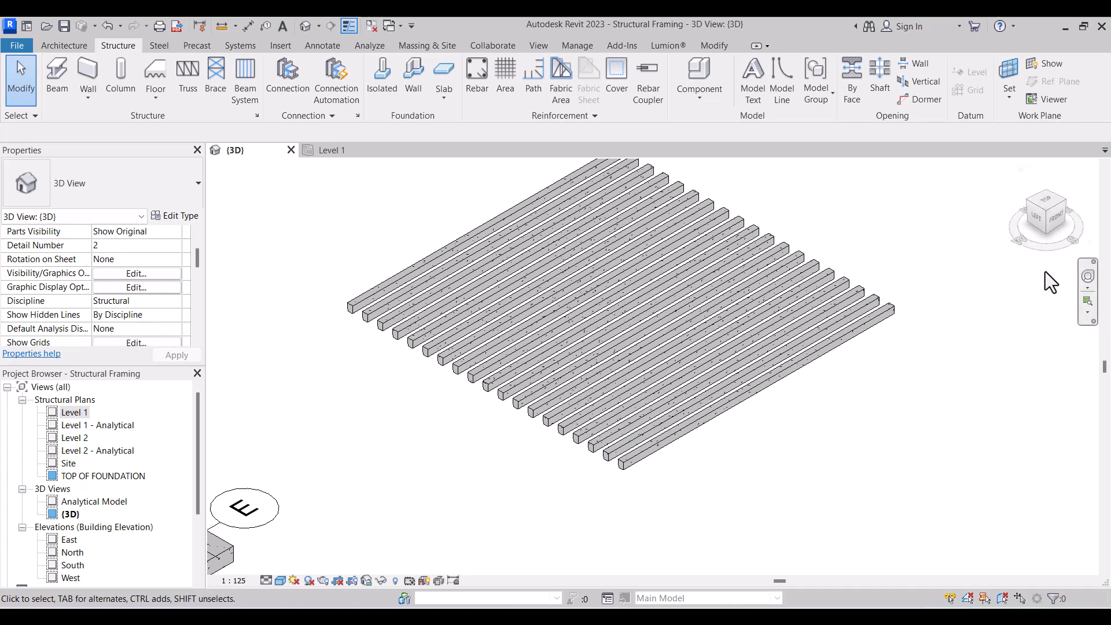
# Select the whole joist beam system and change its beam type to M_Pan Joist With Ledges : 150 x 350 T-Shape.
pyautogui.moveTo(1040, 200); pyautogui.dragTo(1088, 237)
pyautogui.scroll(-6, 456, 384)
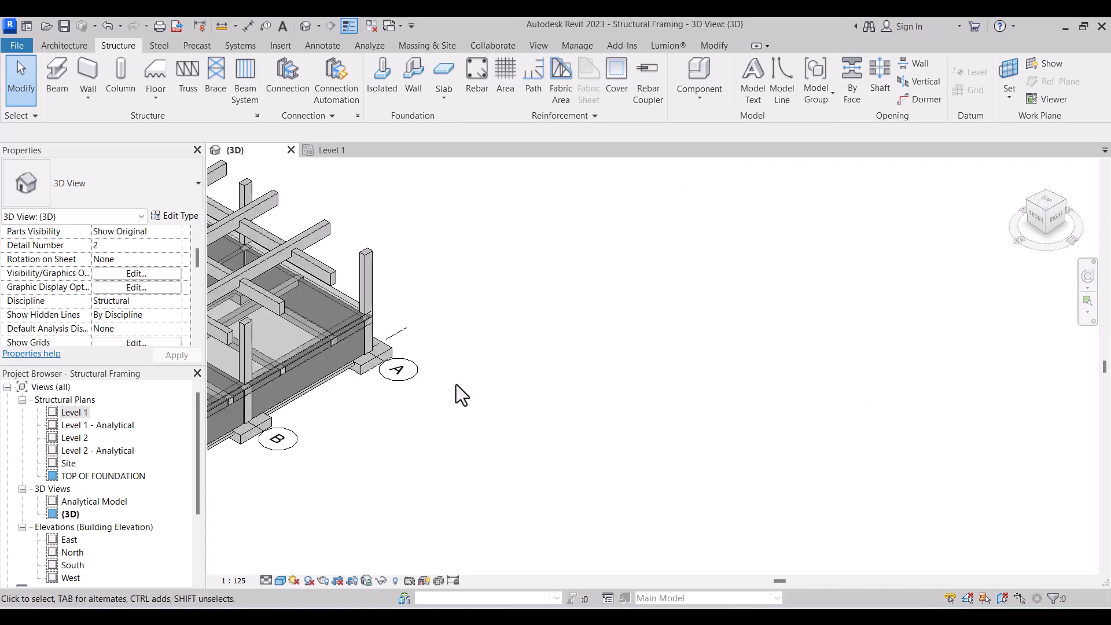
pyautogui.scroll(3, 407, 434)
pyautogui.scroll(3, 472, 322)
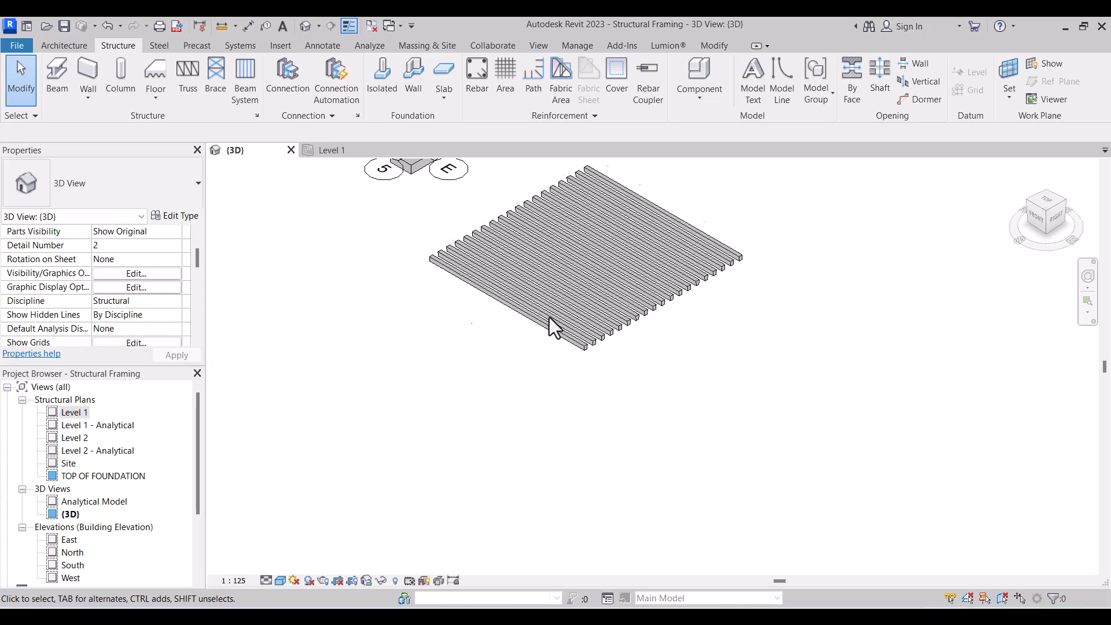
pyautogui.scroll(4, 606, 365)
pyautogui.scroll(-1, 578, 353)
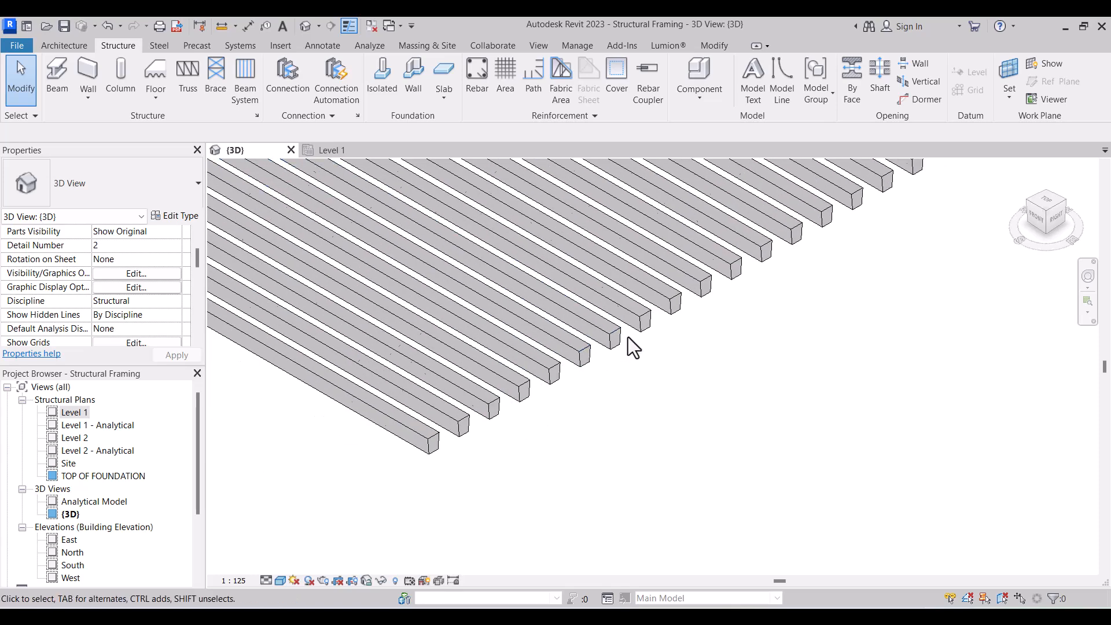
pyautogui.press('Tab')
pyautogui.click(670, 302)
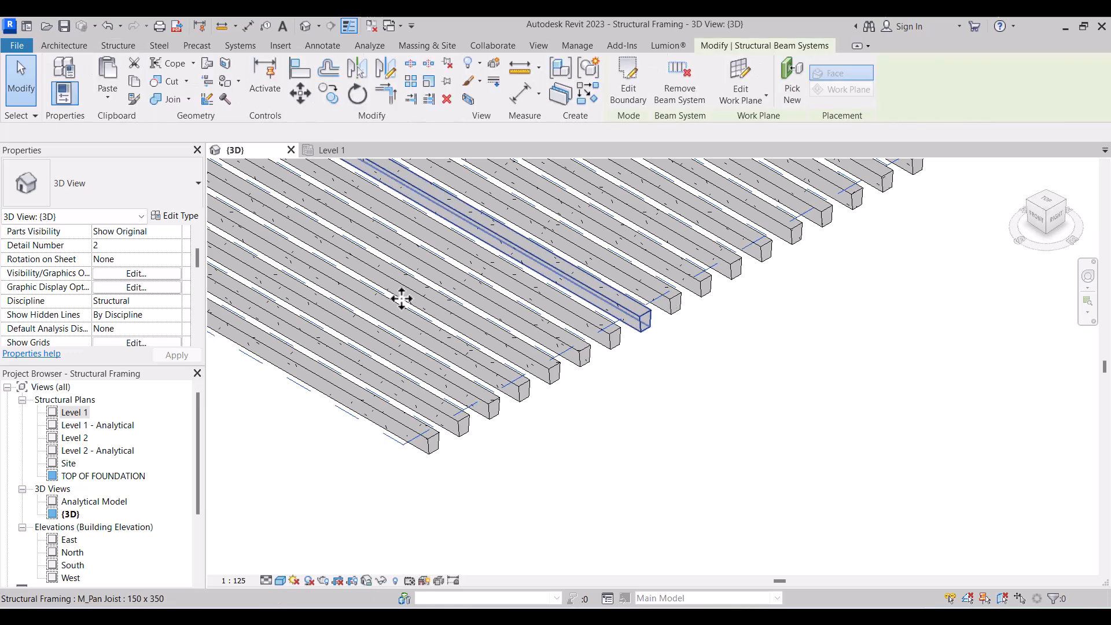
pyautogui.scroll(3, 174, 295)
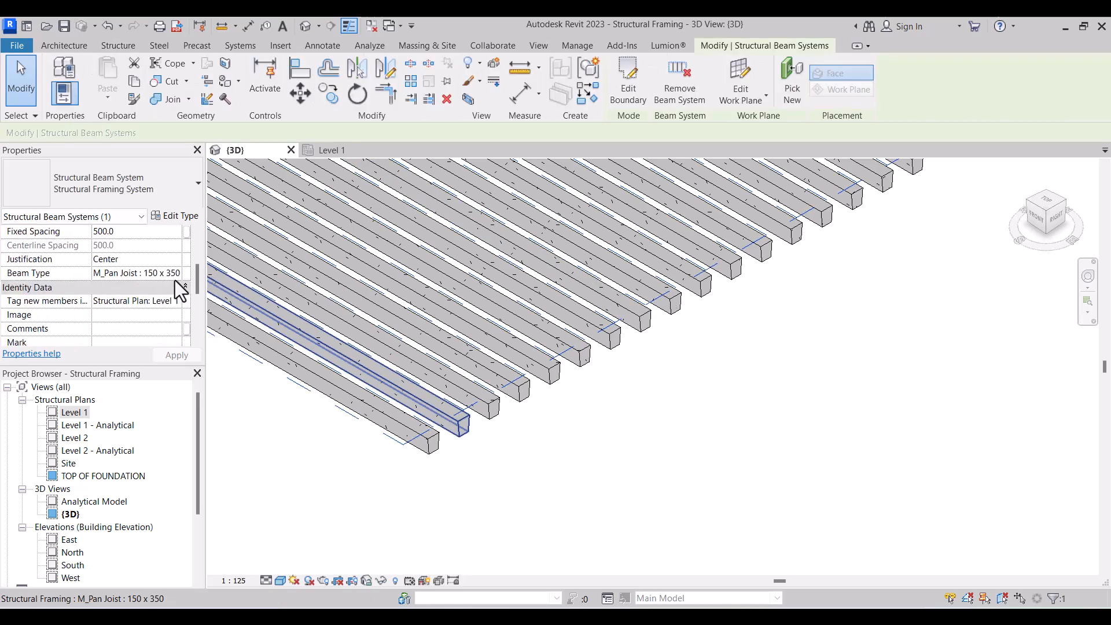
pyautogui.click(175, 275)
pyautogui.click(176, 274)
pyautogui.scroll(-3, 174, 327)
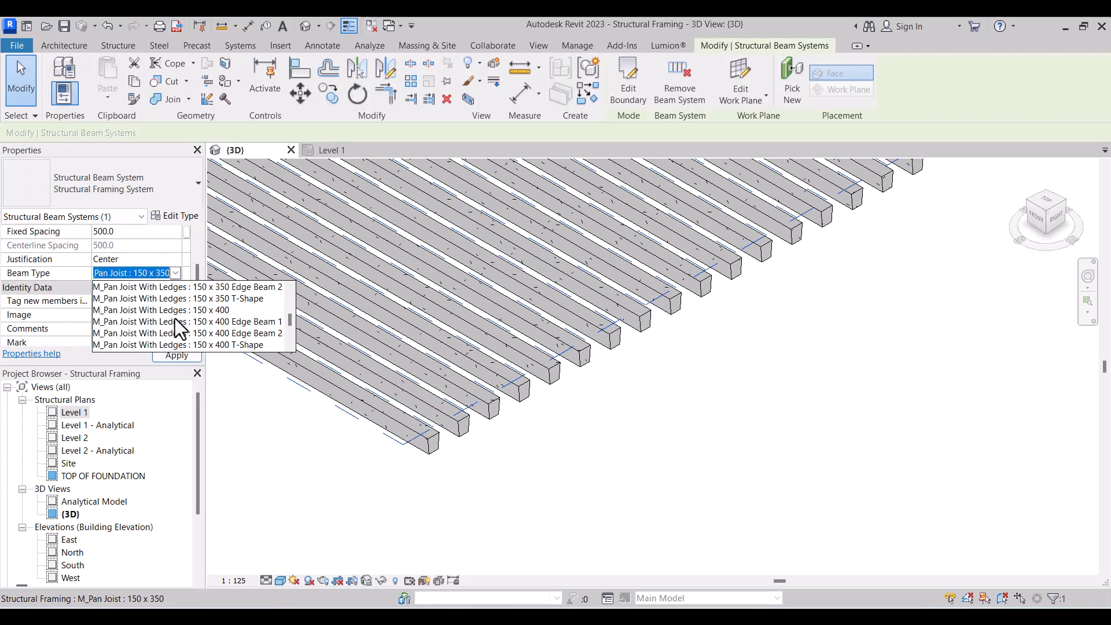
pyautogui.click(223, 299)
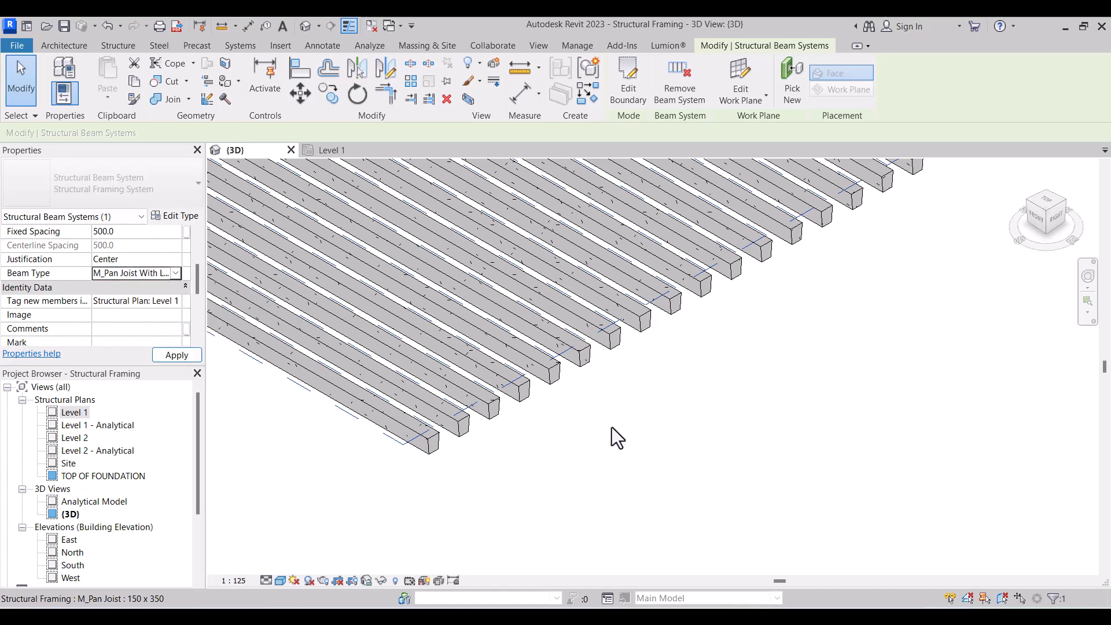
pyautogui.scroll(-3, 682, 385)
pyautogui.scroll(6, 521, 437)
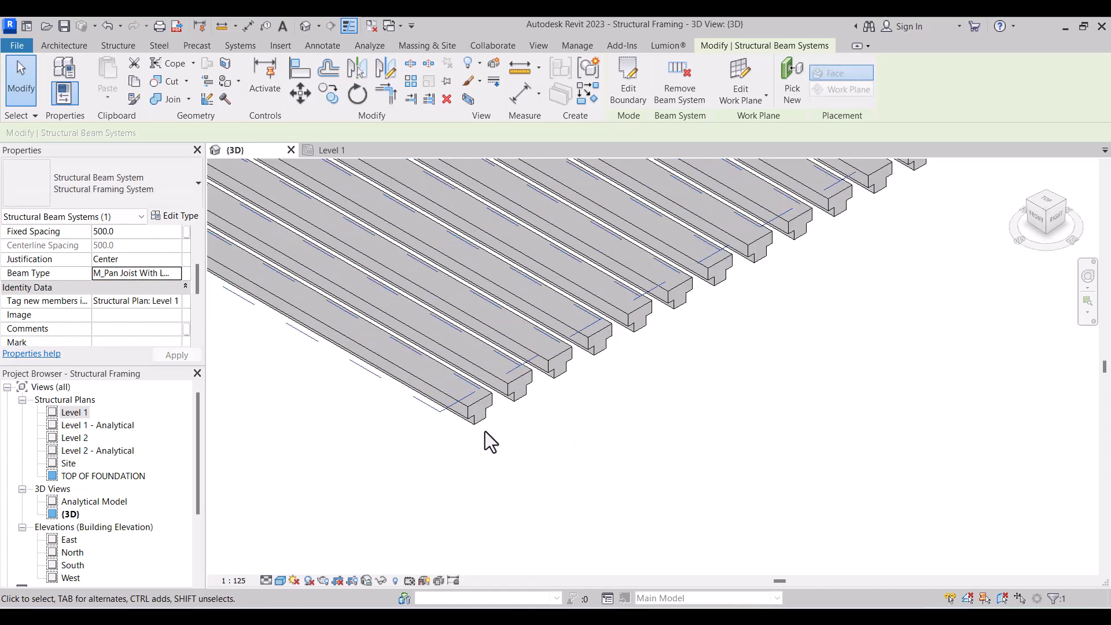
# Switch to the Level 1 structural plan and deselect the joist beam system.
pyautogui.scroll(-8, 642, 488)
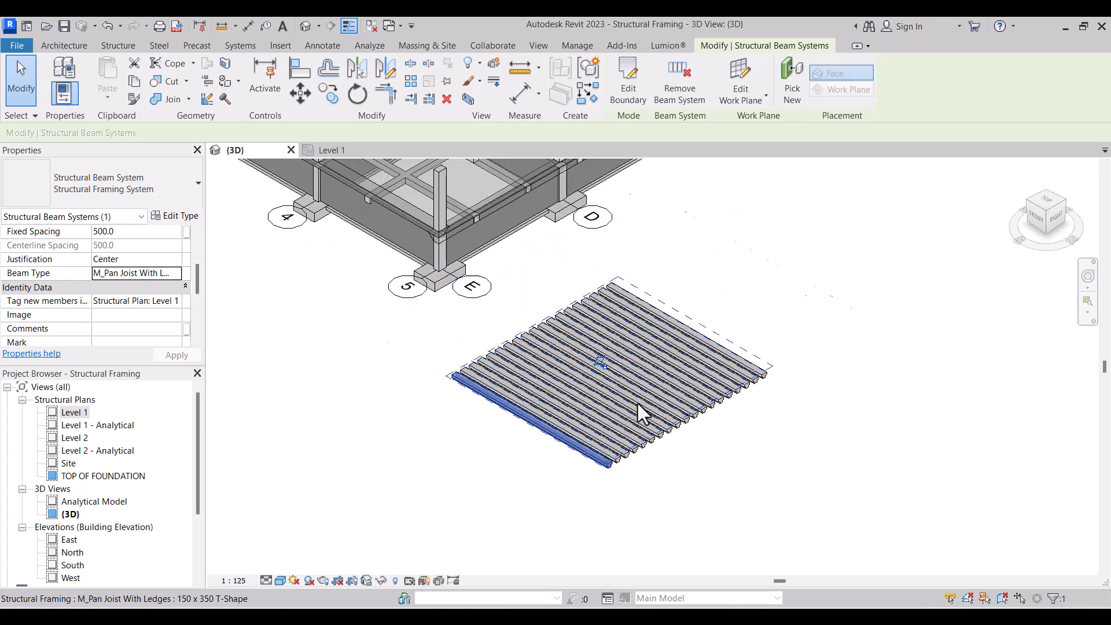
pyautogui.scroll(-5, 665, 426)
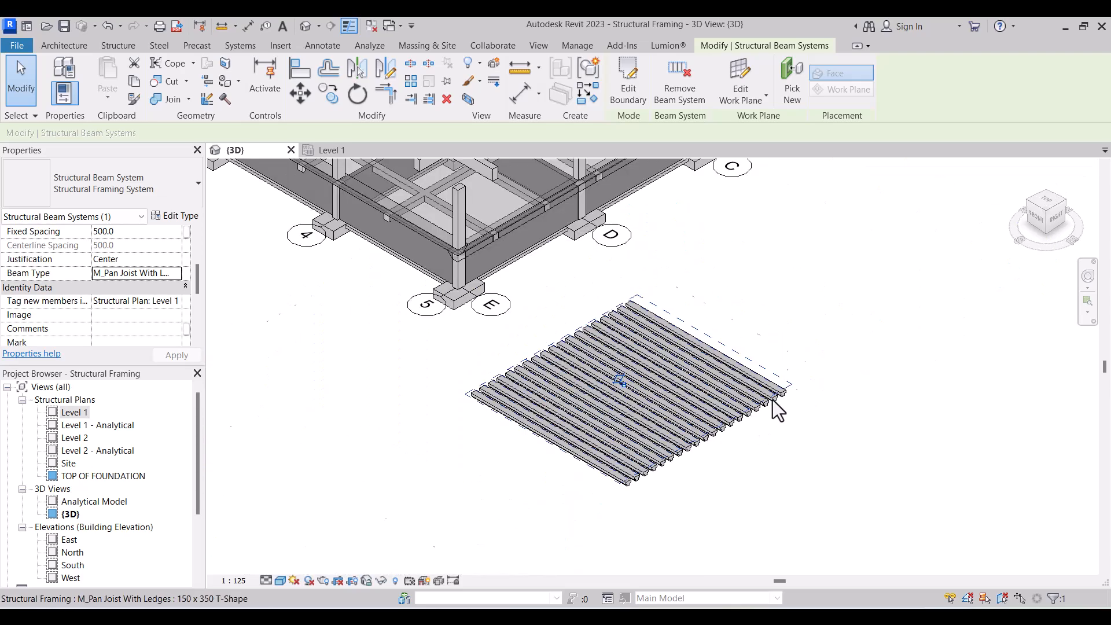
pyautogui.scroll(-3, 790, 358)
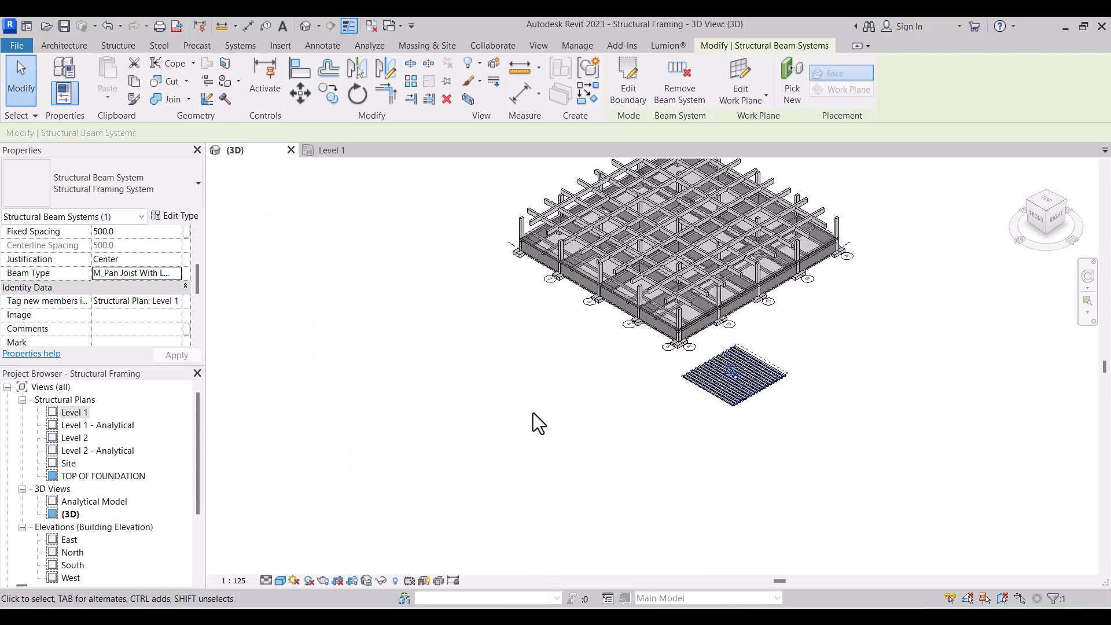
pyautogui.scroll(-3, 297, 269)
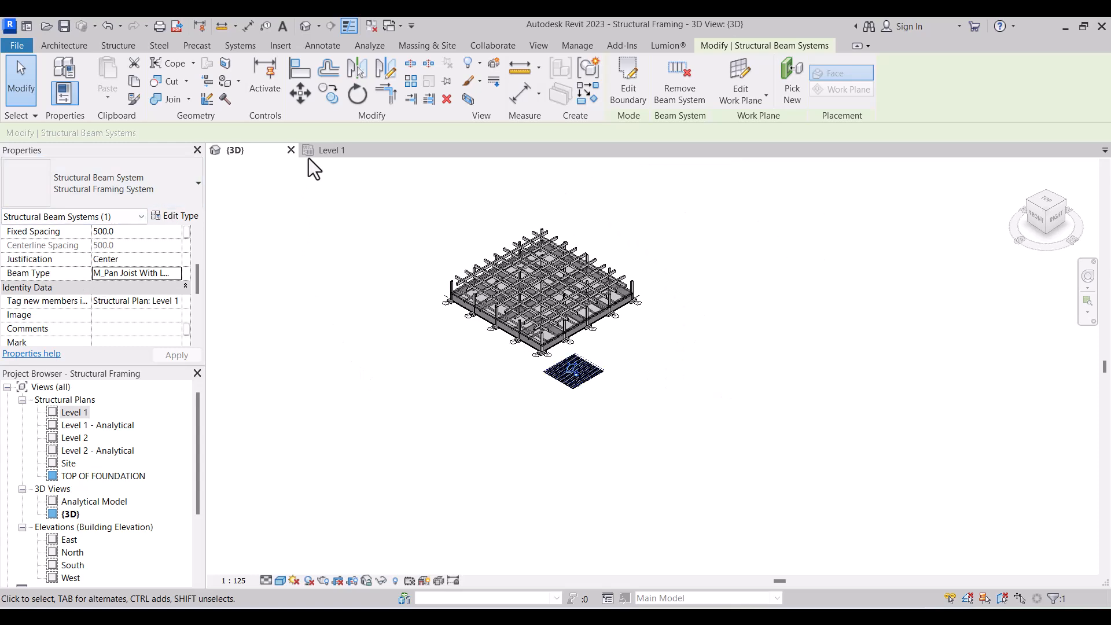
pyautogui.click(333, 152)
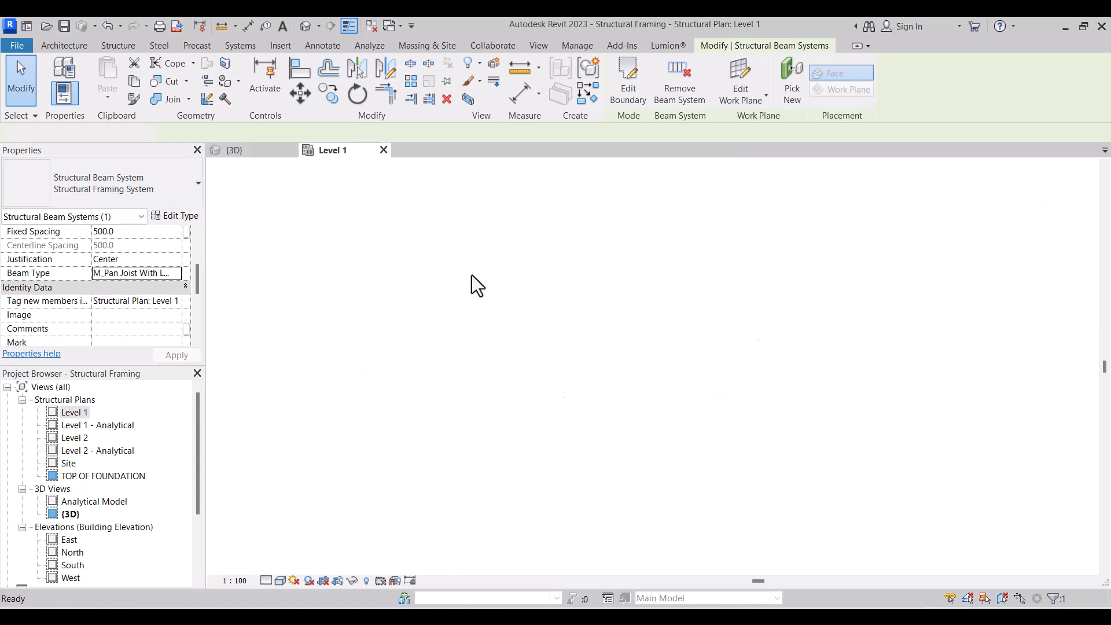
pyautogui.scroll(3, 602, 237)
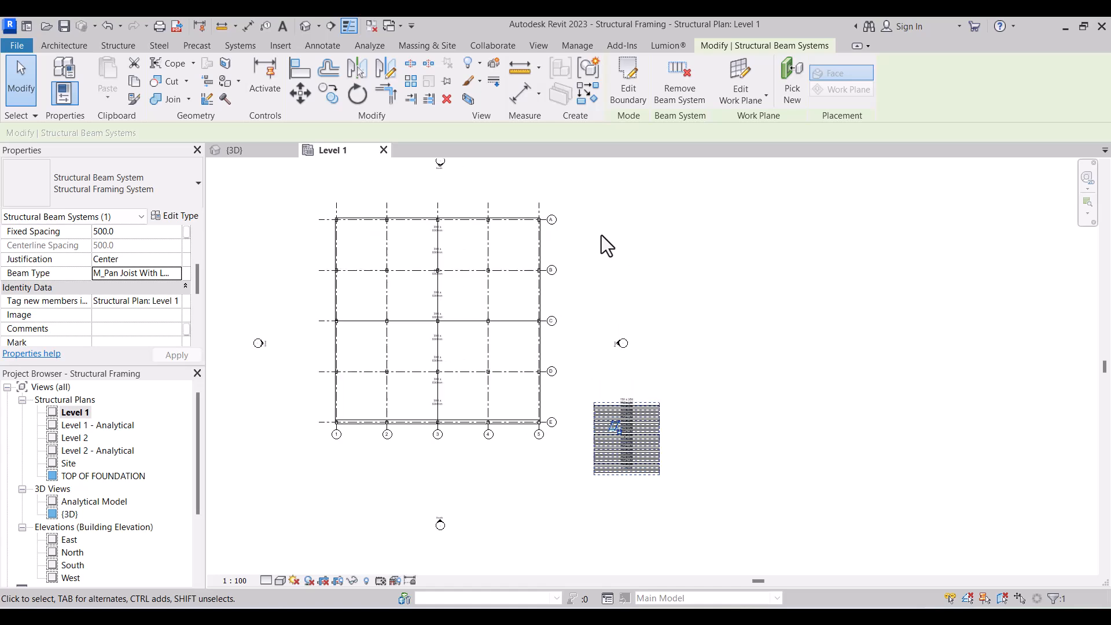
pyautogui.click(600, 253)
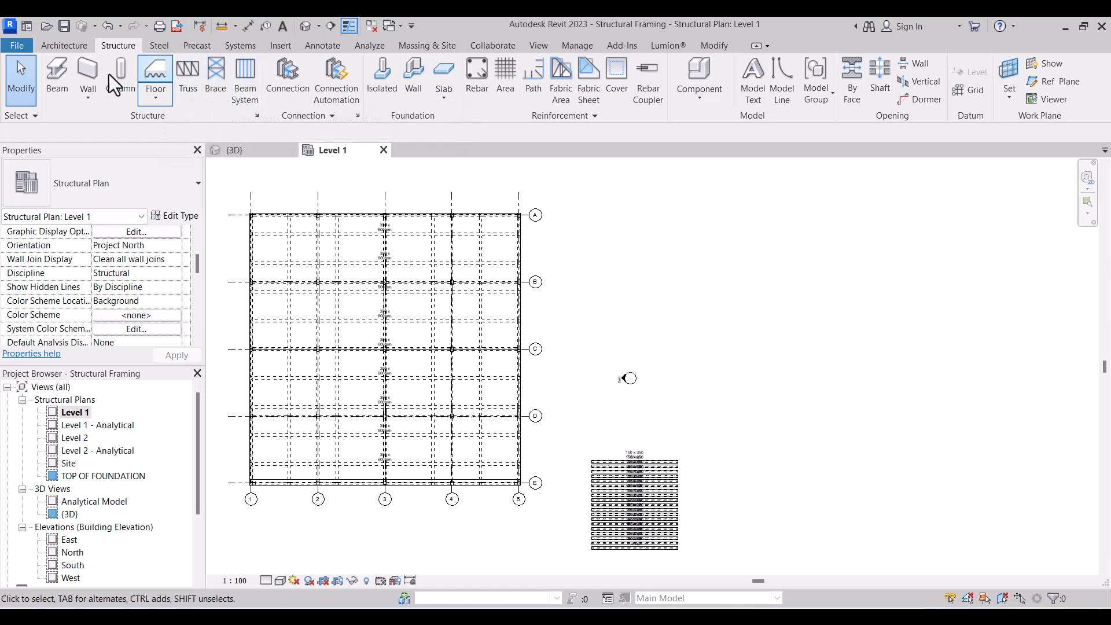
# Start the Beam tool and browse to the Precast Concrete folder in the Structural Framing library to load families.
pyautogui.click(56, 75)
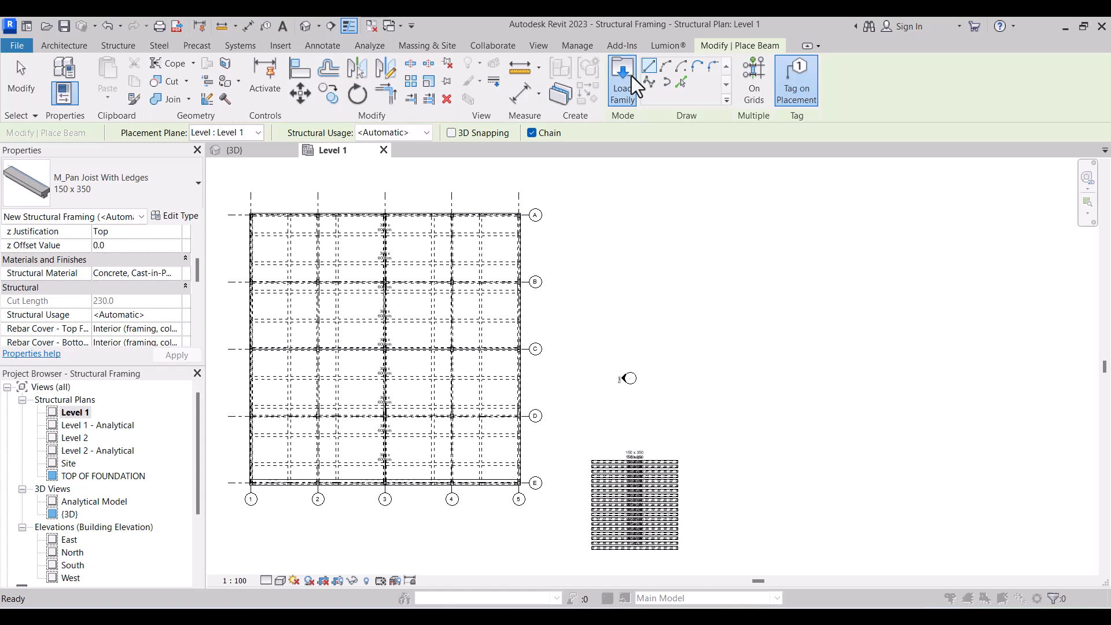
pyautogui.click(629, 91)
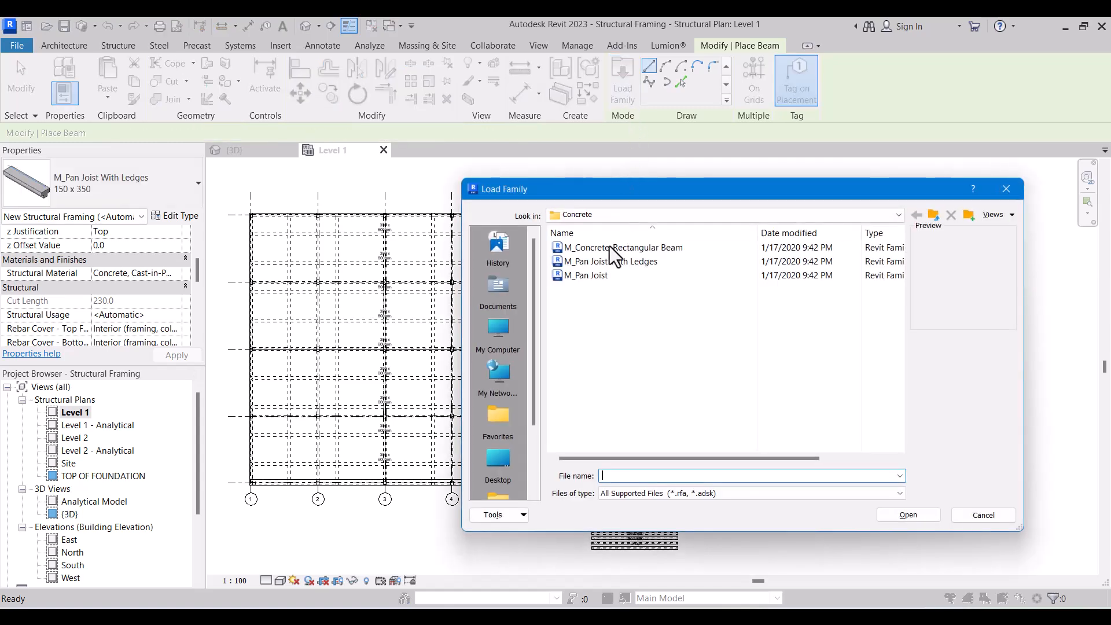
pyautogui.click(931, 217)
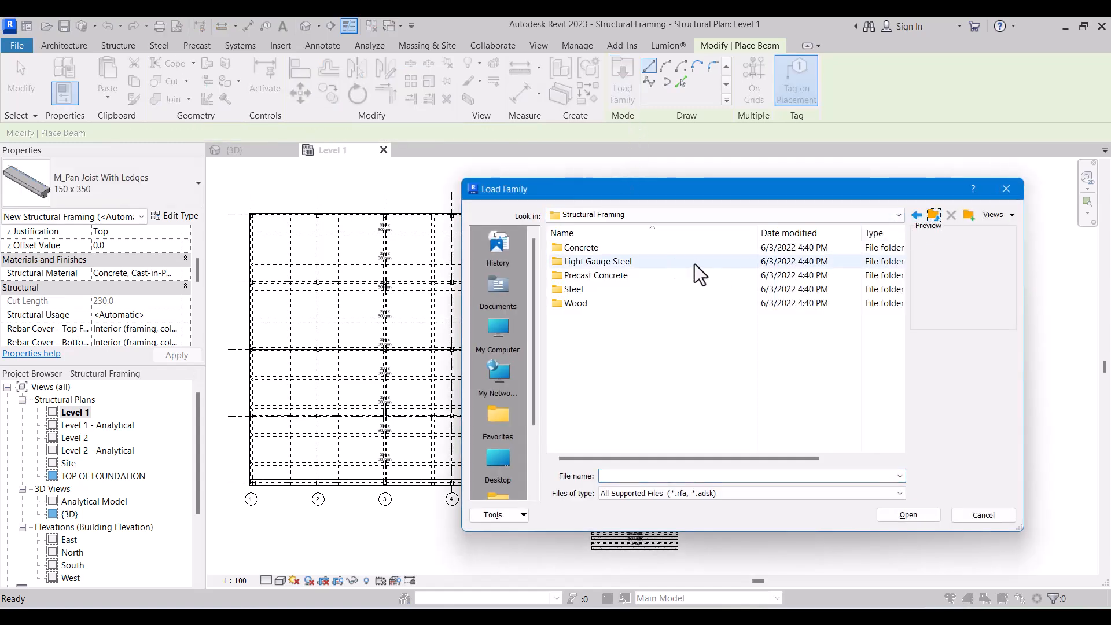
pyautogui.doubleClick(637, 275)
# Preview the precast families in the folder, including M_Precast-Inverted Tee, M_Precast-I Shaped Beam and M_Precast-Girder I-Saddleback-Support Strengthened.
pyautogui.click(637, 265)
pyautogui.click(639, 309)
pyautogui.scroll(-5, 631, 371)
pyautogui.click(634, 410)
pyautogui.scroll(-5, 634, 410)
pyautogui.click(634, 417)
pyautogui.click(634, 399)
pyautogui.click(621, 344)
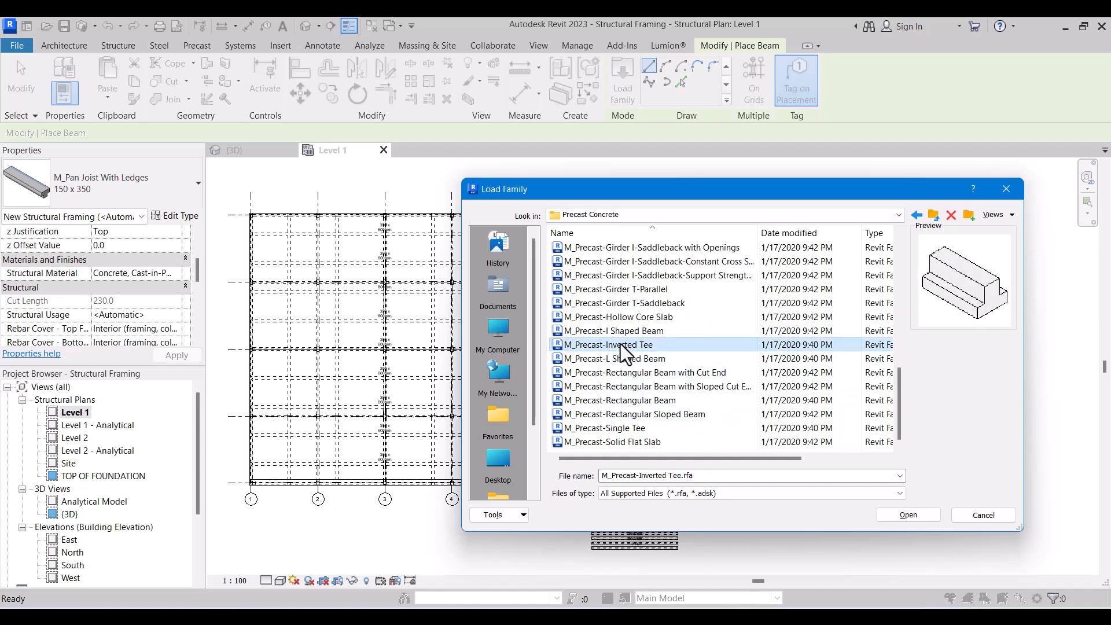
pyautogui.click(620, 326)
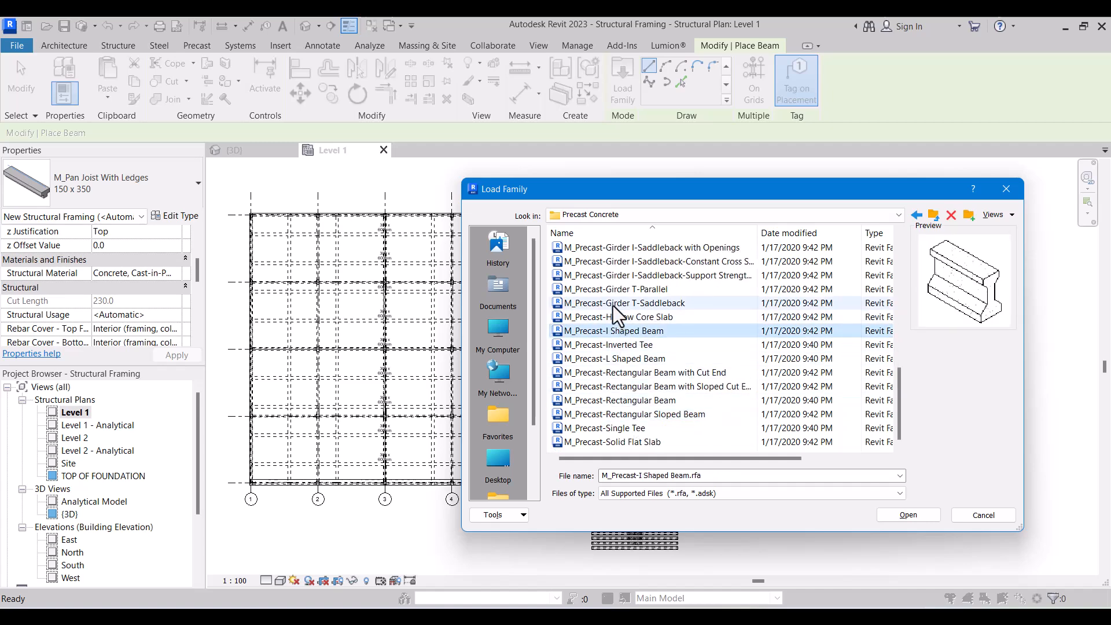
pyautogui.click(613, 304)
pyautogui.click(607, 277)
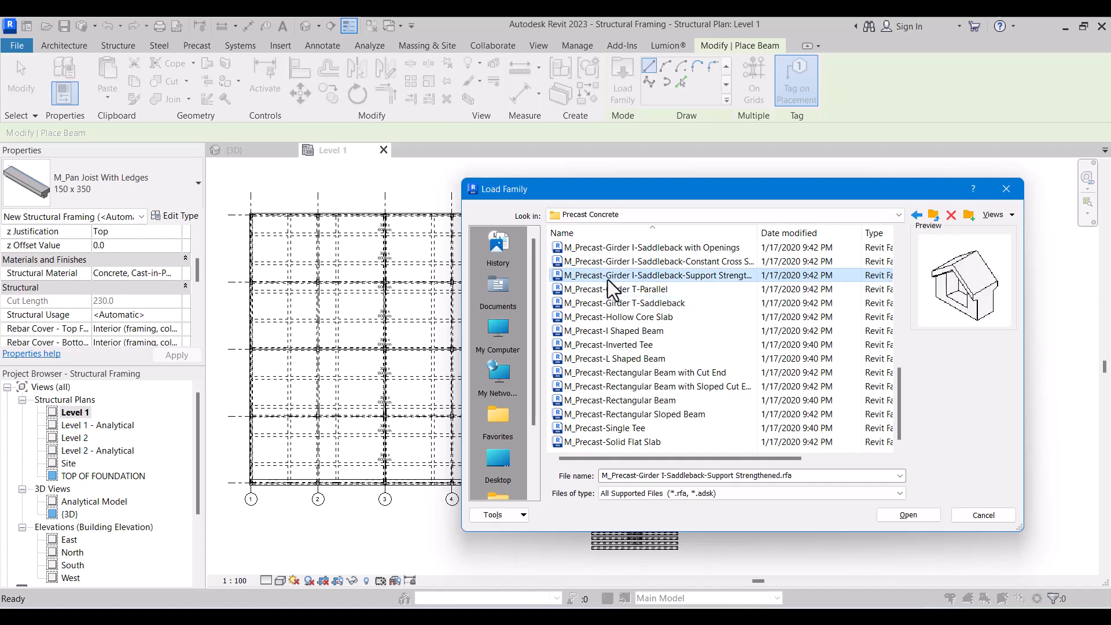
# Load all families from the Precast Concrete folder into the project, accepting the specified types.
pyautogui.hotkey('ctrl', 'a')
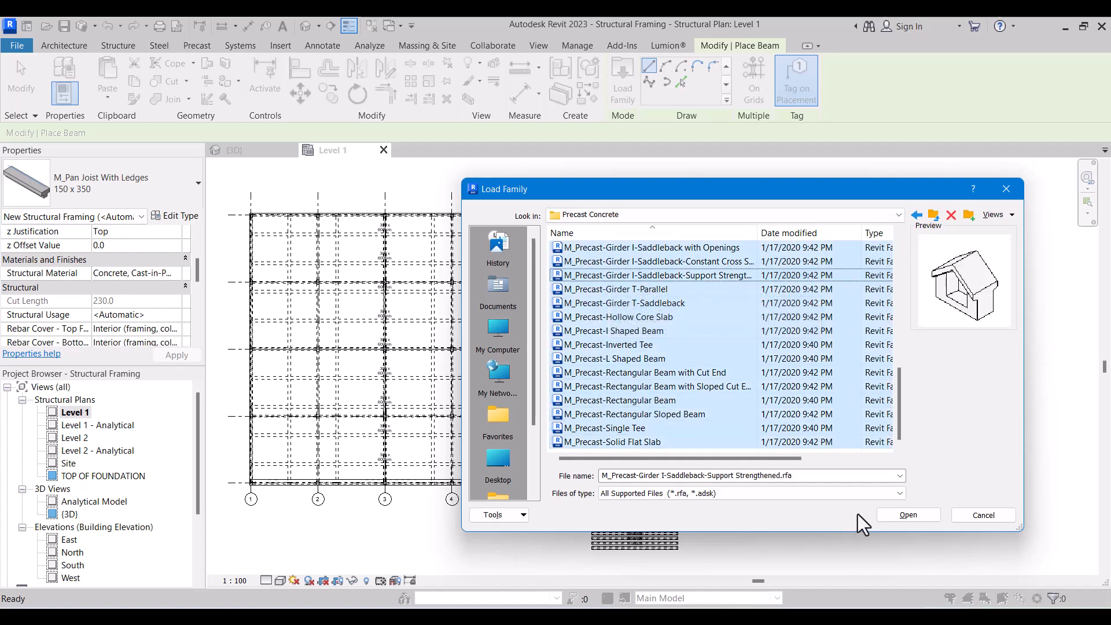
pyautogui.click(888, 515)
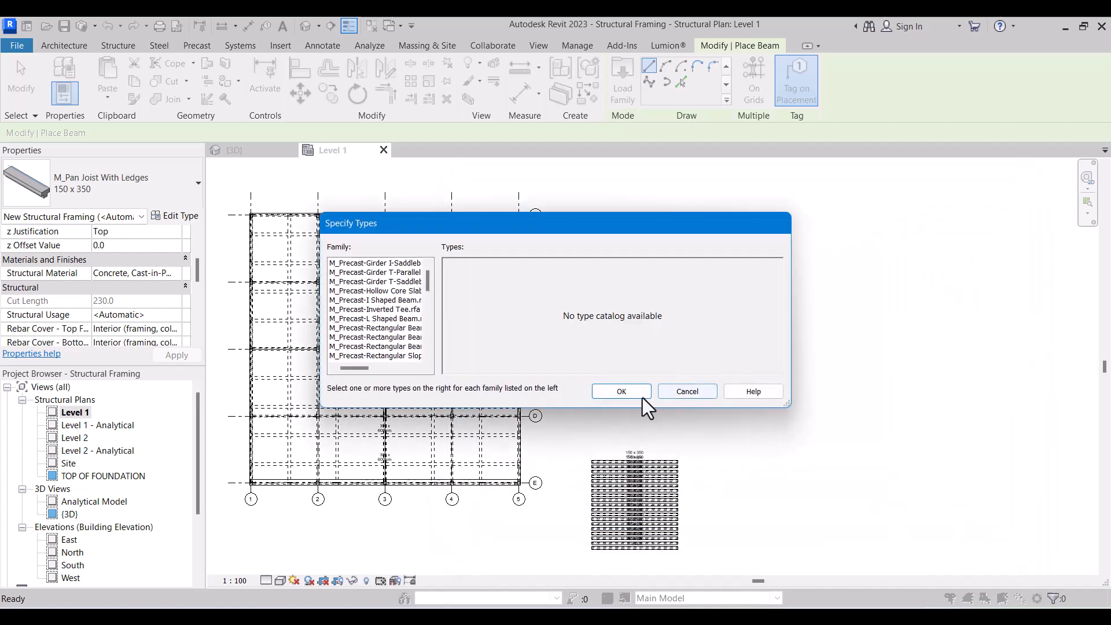
pyautogui.click(623, 396)
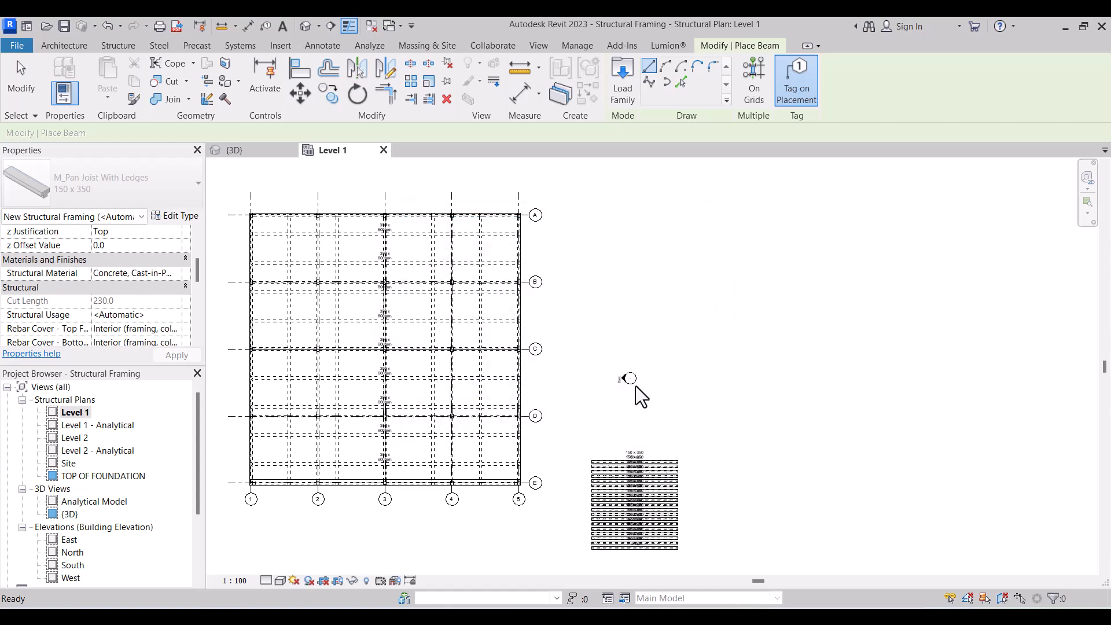
# Browse the beam types of the loaded precast families, from I Shaped Beam and Rectangular Beam to the Girder and Cone Shaped Beam families.
pyautogui.scroll(-3, 625, 396)
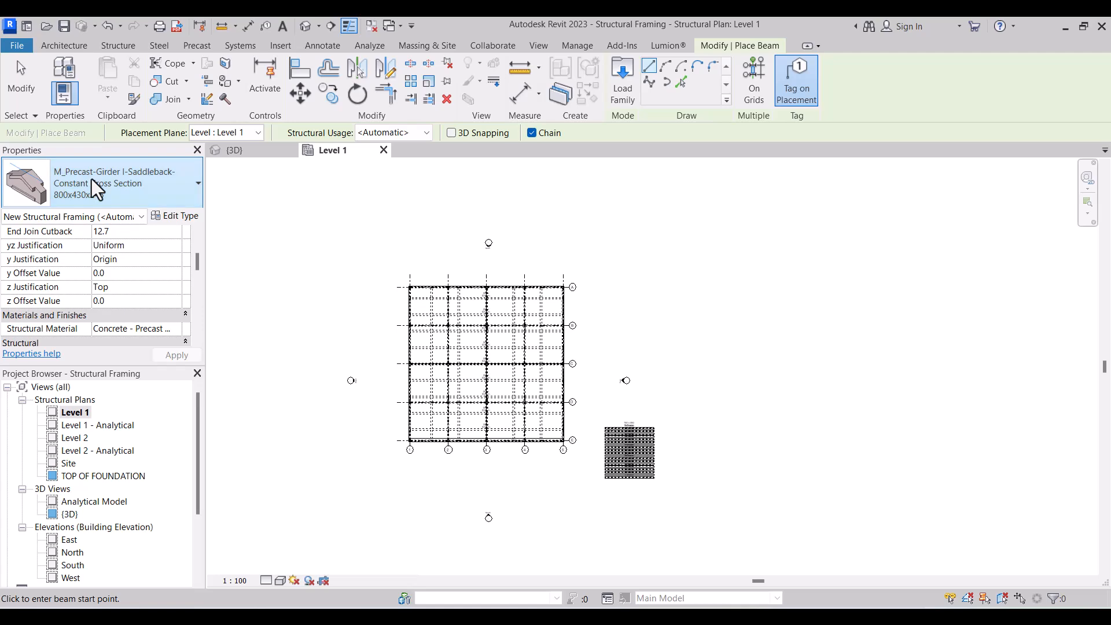
pyautogui.click(91, 179)
pyautogui.scroll(-3, 125, 340)
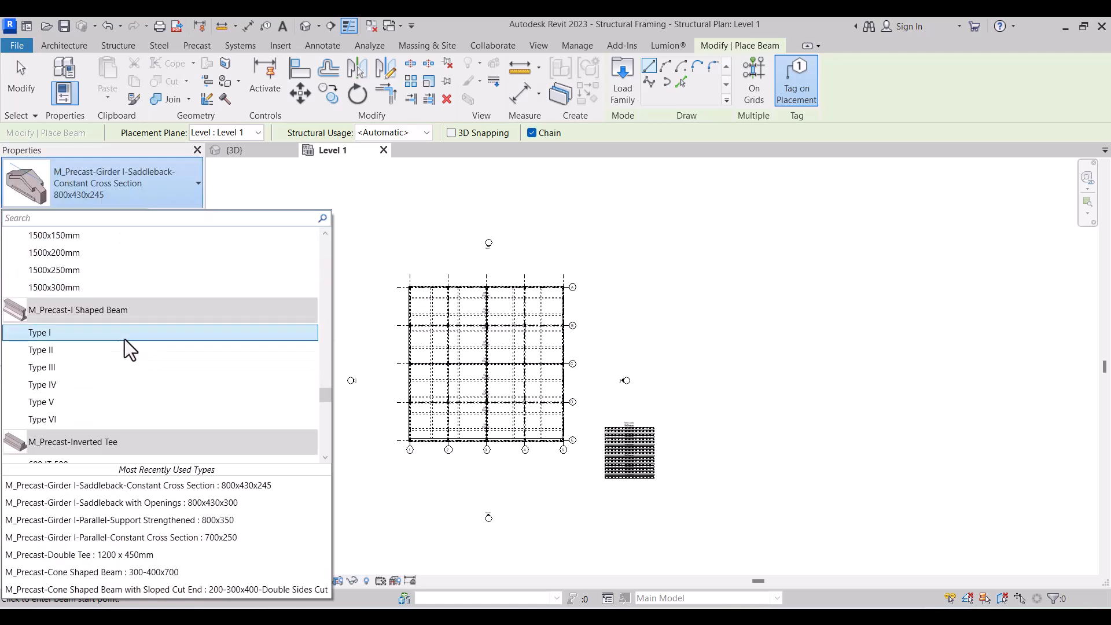
pyautogui.scroll(-3, 123, 339)
pyautogui.scroll(-10, 93, 324)
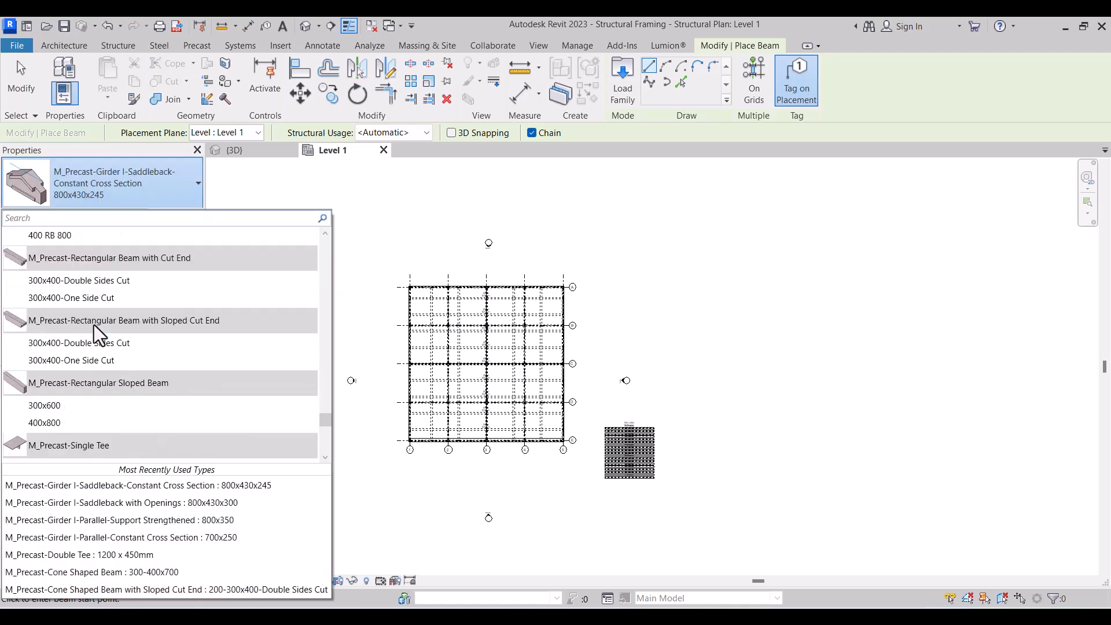
pyautogui.scroll(3, 93, 324)
pyautogui.scroll(-1, 93, 324)
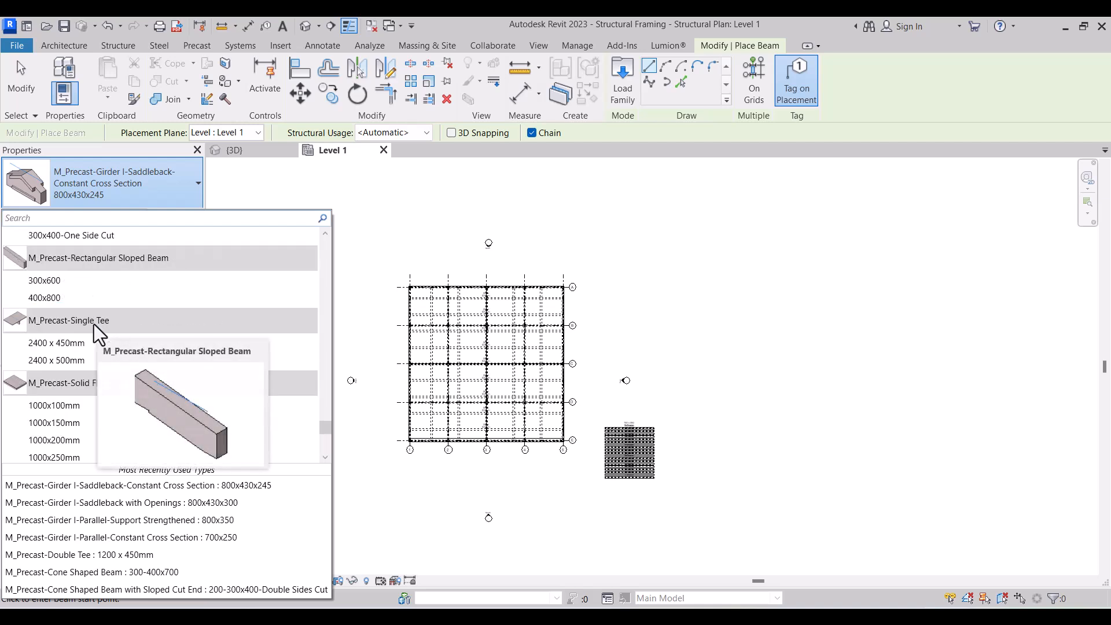
pyautogui.scroll(-3, 85, 381)
pyautogui.scroll(-1, 84, 380)
pyautogui.scroll(15, 81, 332)
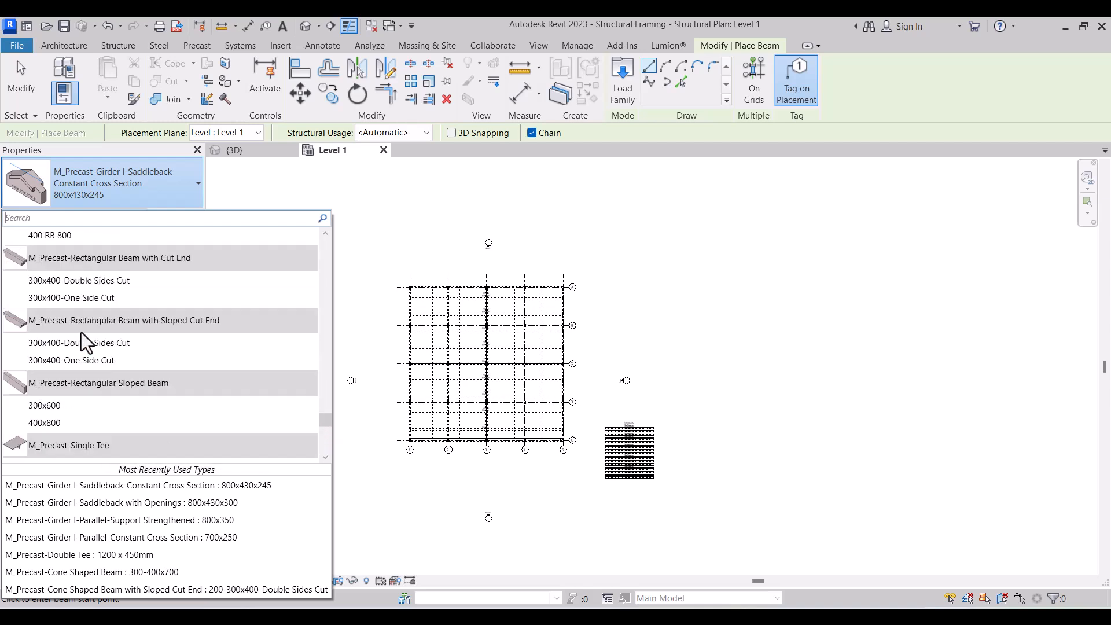
pyautogui.scroll(6, 81, 332)
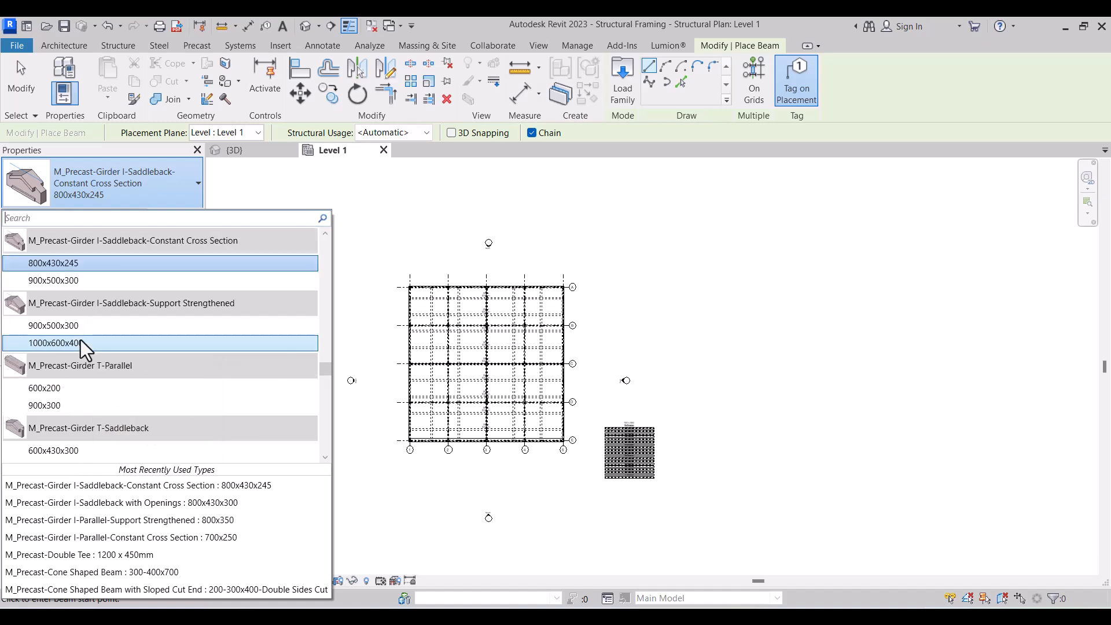
pyautogui.scroll(3, 81, 339)
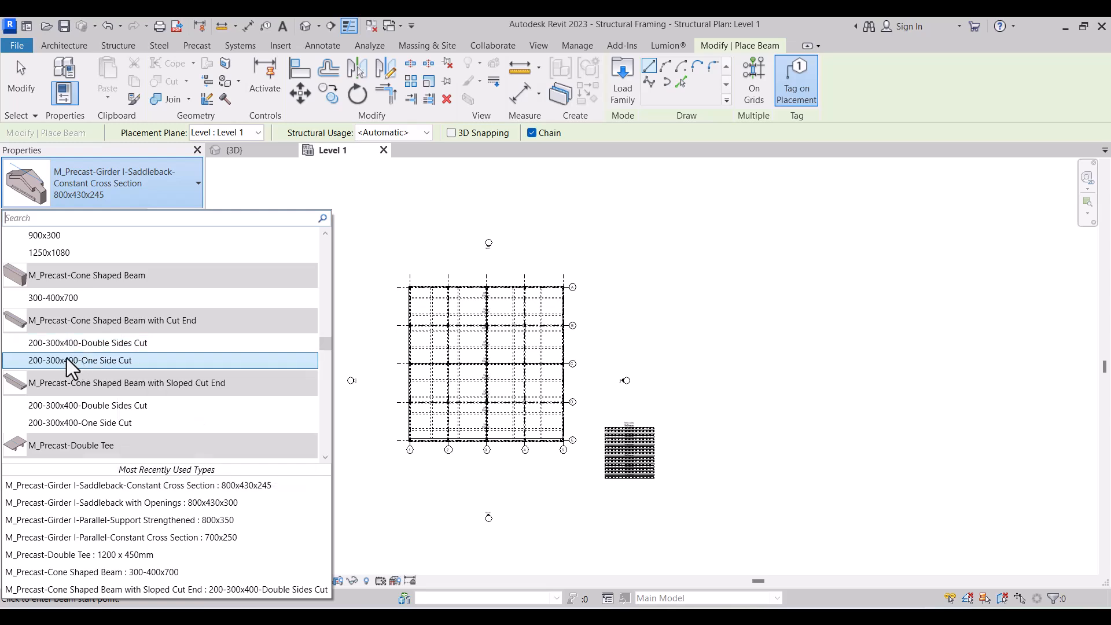
# Draw a closed rectangular frame about 8000 by 4800 mm beside the grid using M_Precast-Cone Shaped Beam with Cut End, type 200-300x400-Double Sides Cut.
pyautogui.click(87, 343)
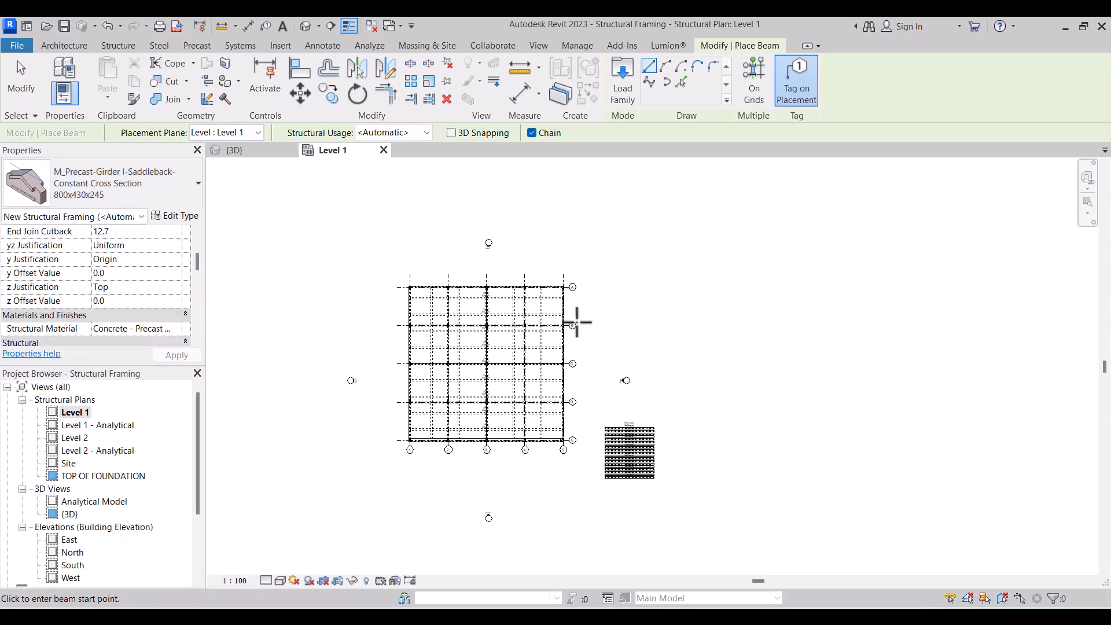
pyautogui.scroll(4, 590, 312)
pyautogui.click(602, 284)
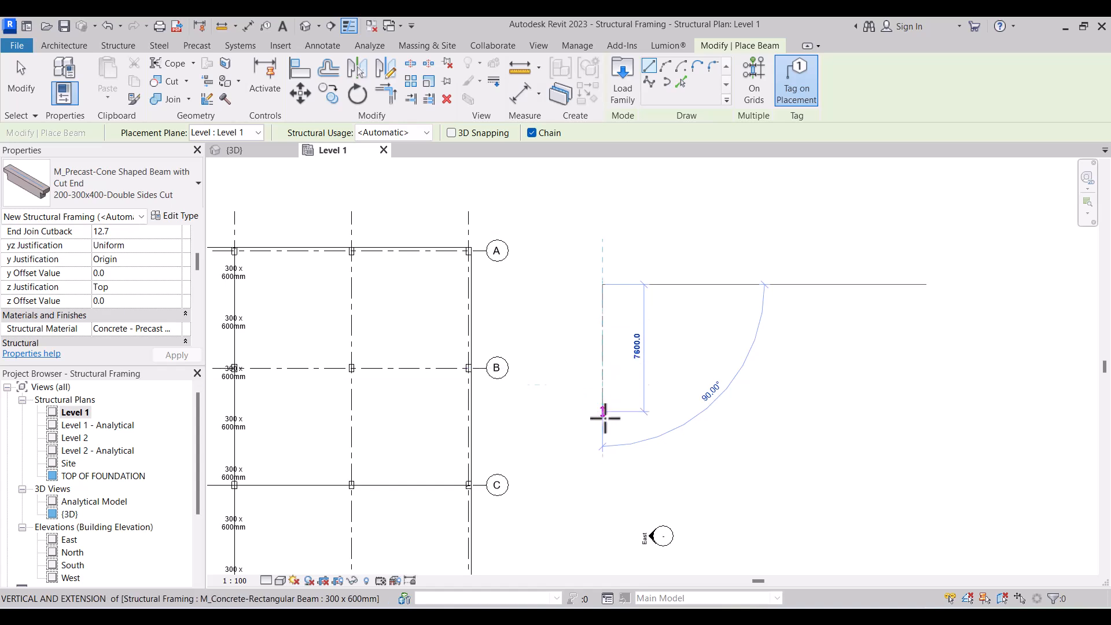
pyautogui.click(603, 417)
pyautogui.click(683, 418)
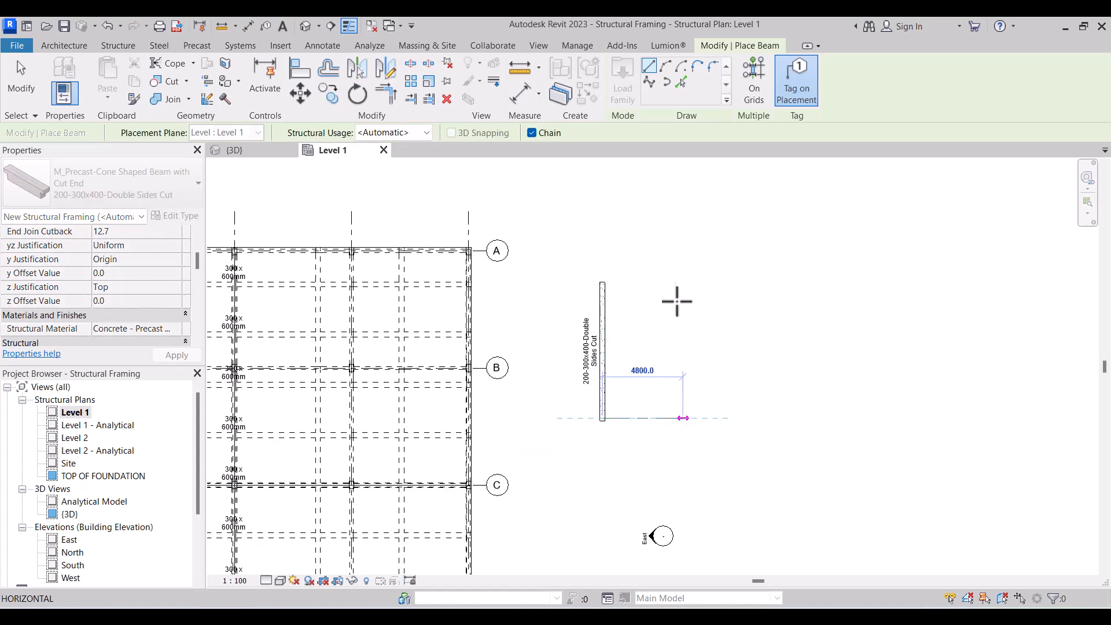
pyautogui.click(600, 290)
pyautogui.click(601, 285)
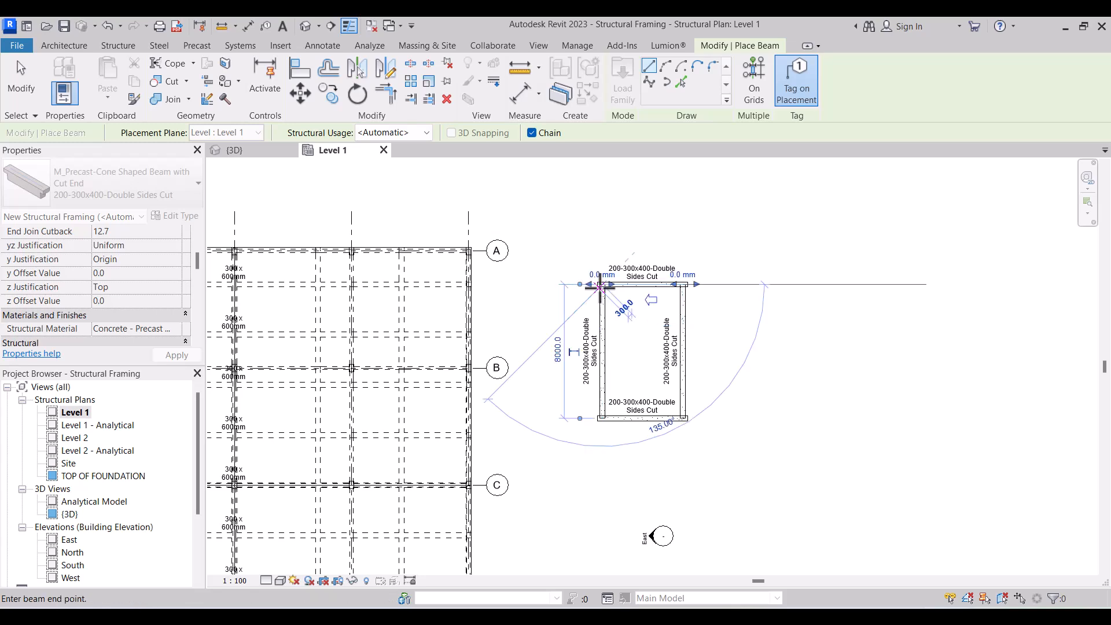
pyautogui.press('Escape')
pyautogui.press('Escape')
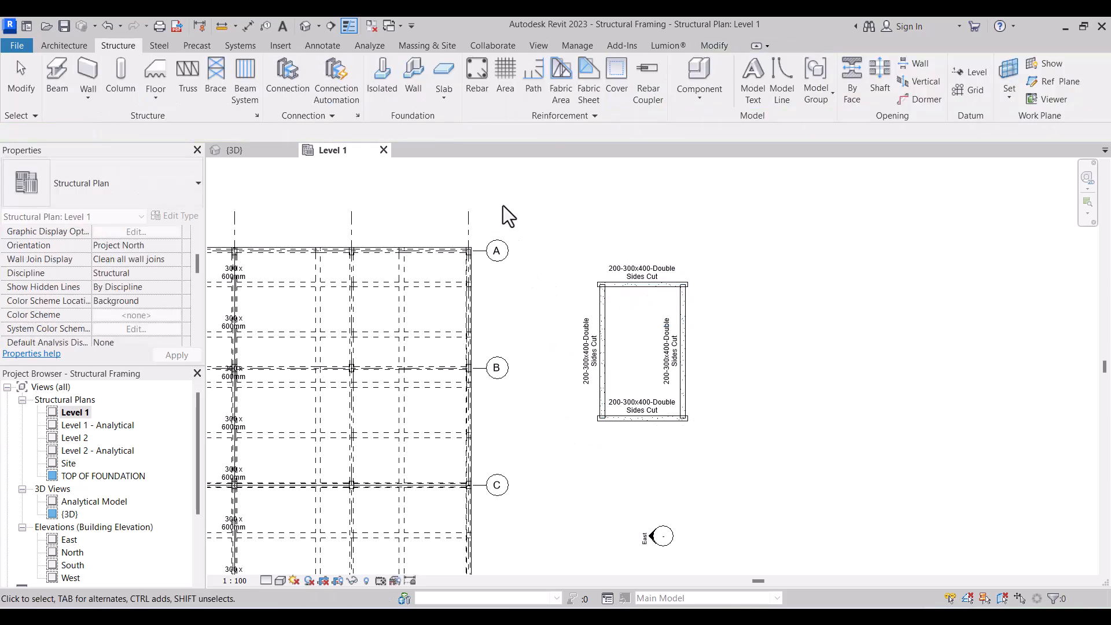
# Switch to the 3D view and examine the cut ends and corner joints of the precast cone shaped beam frame.
pyautogui.click(253, 149)
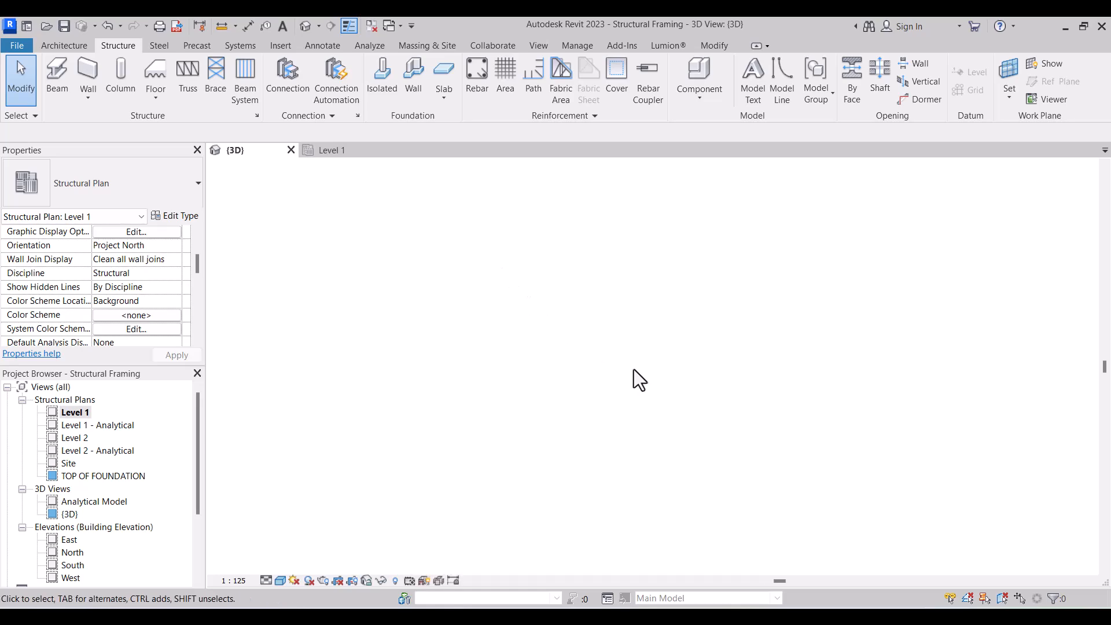
pyautogui.scroll(6, 650, 332)
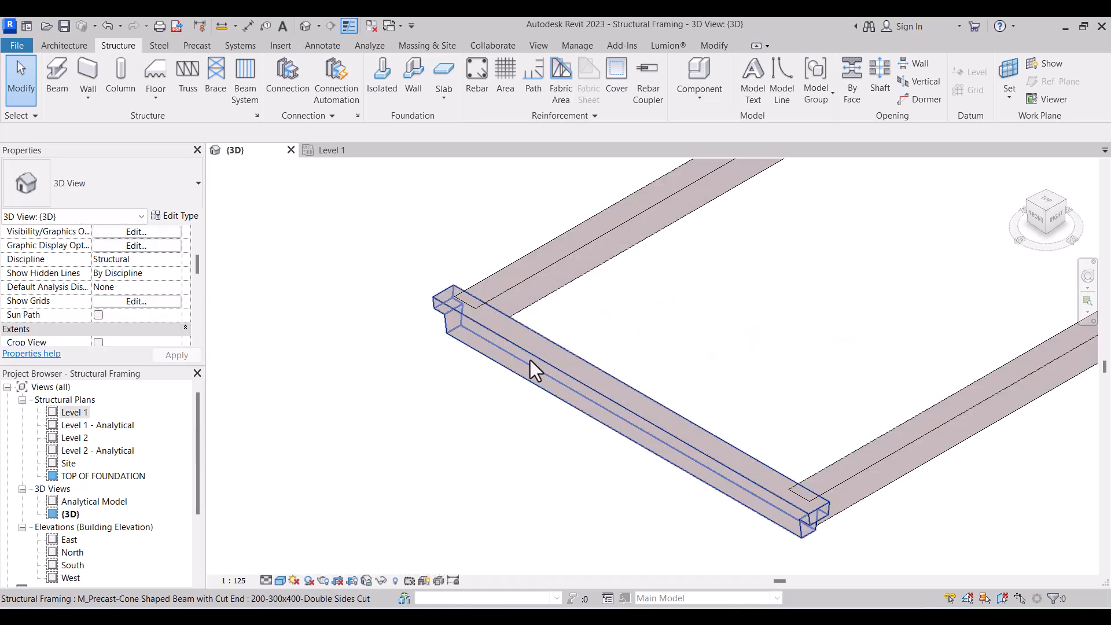
pyautogui.scroll(-5, 445, 363)
pyautogui.scroll(3, 703, 390)
pyautogui.scroll(-5, 682, 363)
pyautogui.scroll(3, 697, 307)
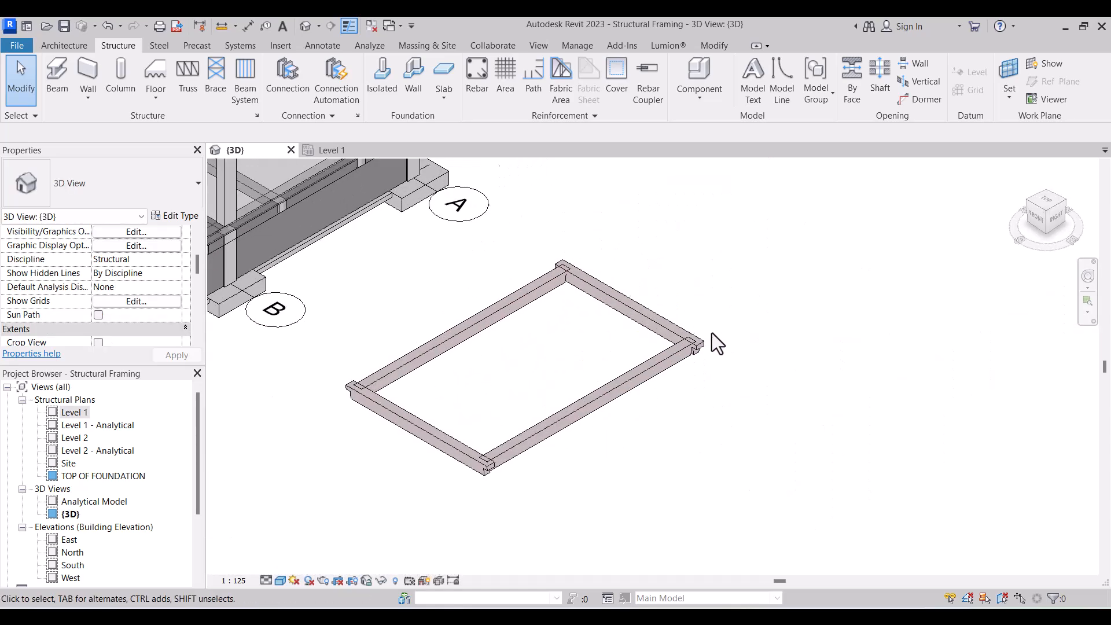
pyautogui.scroll(-4, 702, 321)
pyautogui.scroll(6, 617, 243)
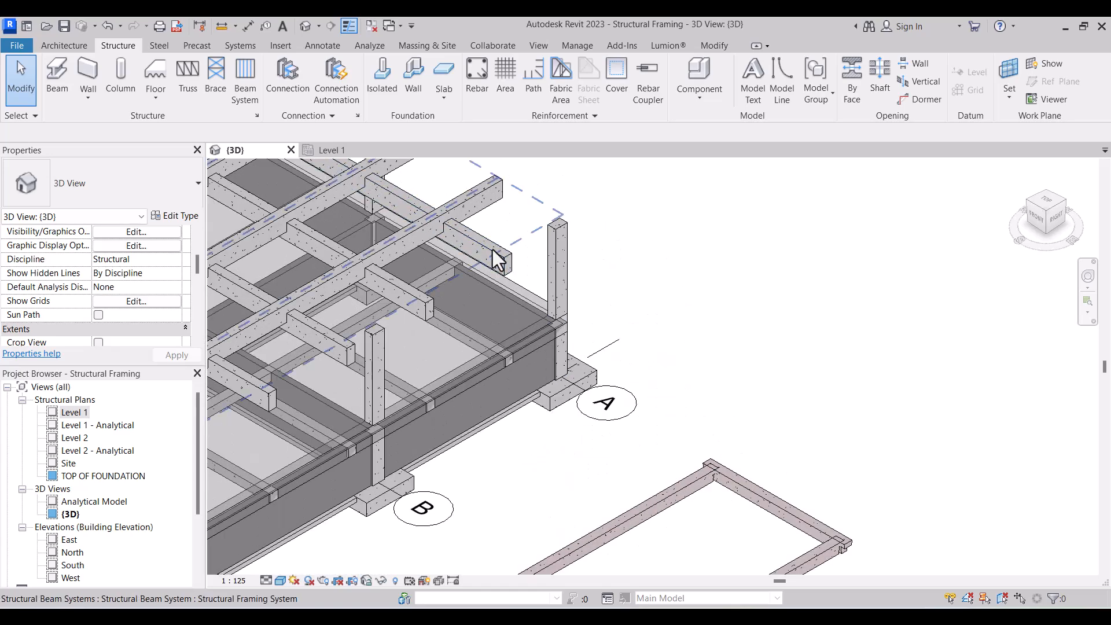
# Select the structural beam system on the building and inspect it in 3D alongside the precast frame and the joist system.
pyautogui.click(533, 280)
pyautogui.scroll(-3, 752, 521)
pyautogui.scroll(3, 762, 508)
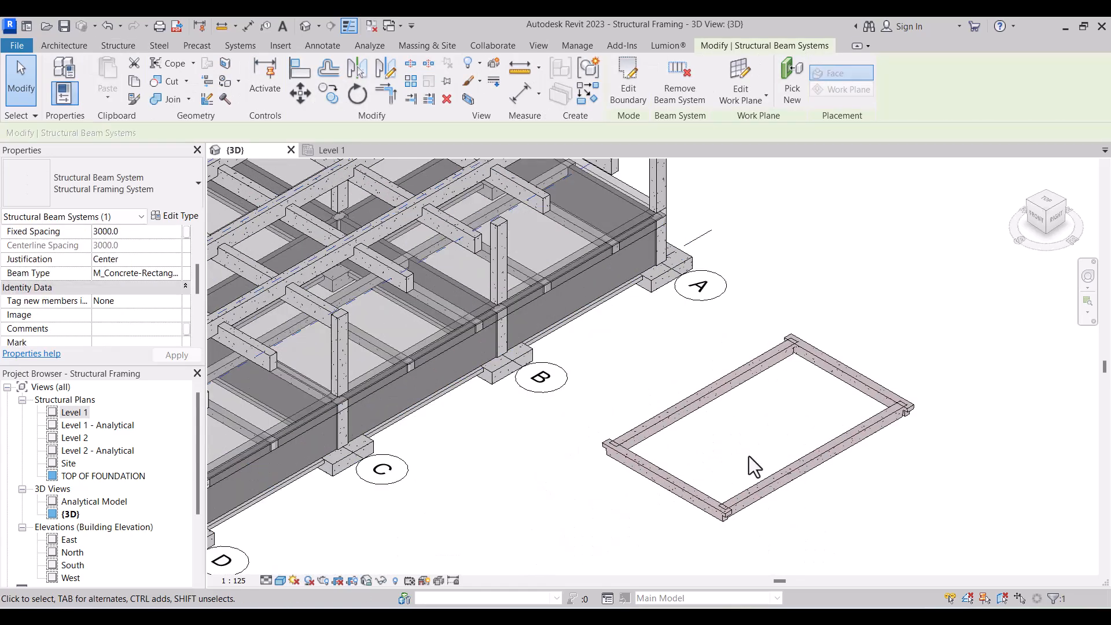
pyautogui.scroll(-2, 776, 428)
pyautogui.scroll(5, 793, 383)
pyautogui.scroll(-2, 684, 347)
pyautogui.scroll(-4, 684, 347)
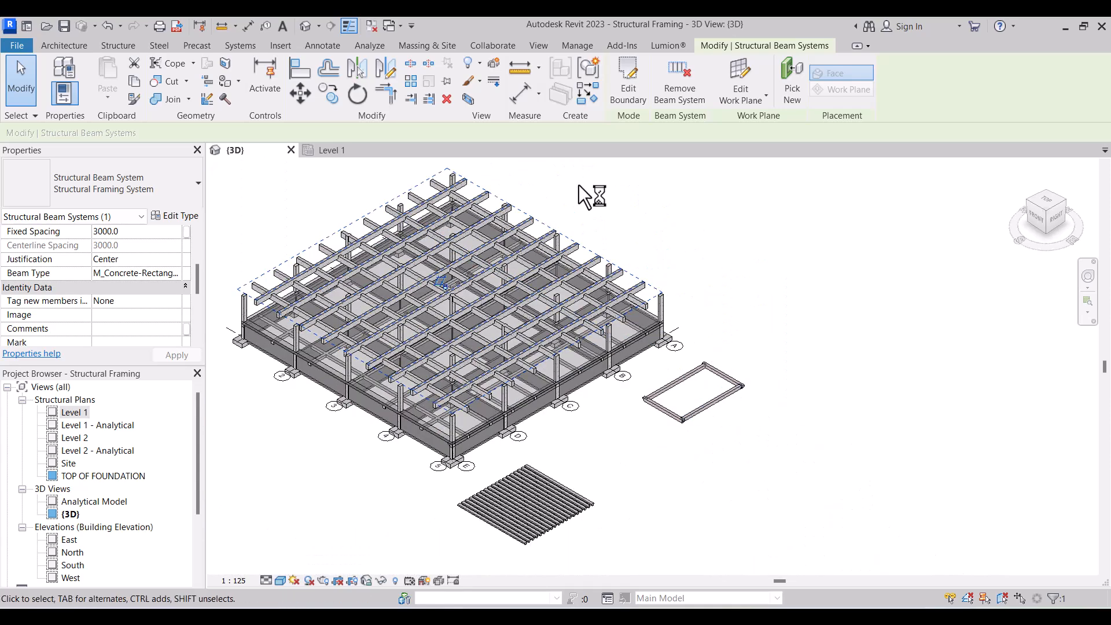
pyautogui.scroll(1, 677, 312)
pyautogui.scroll(-3, 637, 353)
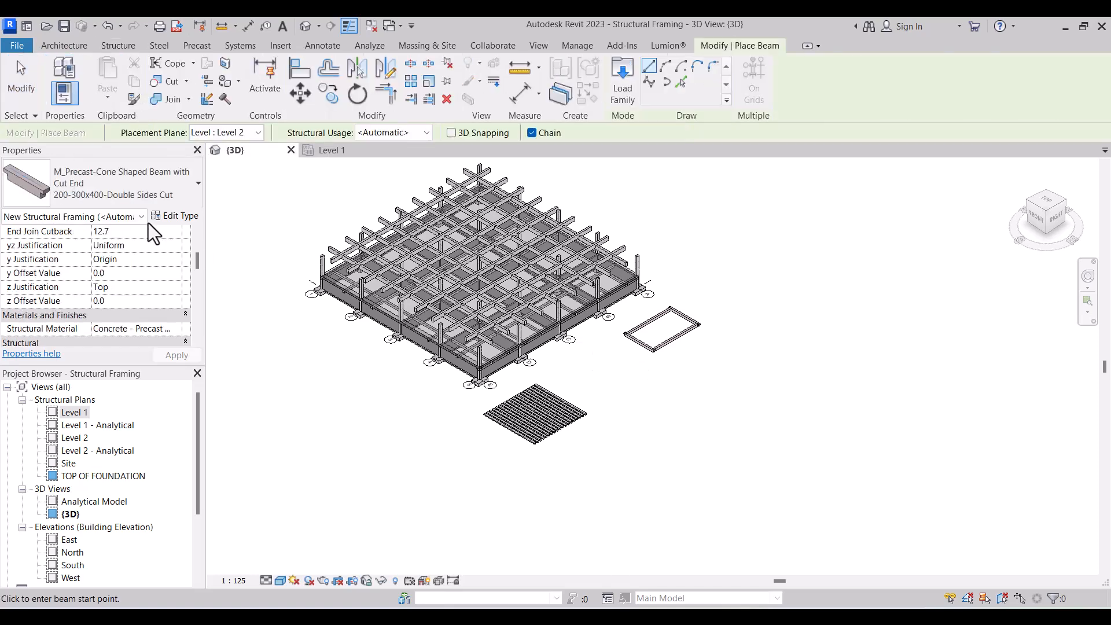
# Browse the available beam types, from the precast families to UB-Universal Beams, and leave the type list without choosing another.
pyautogui.click(116, 183)
pyautogui.scroll(-10, 91, 345)
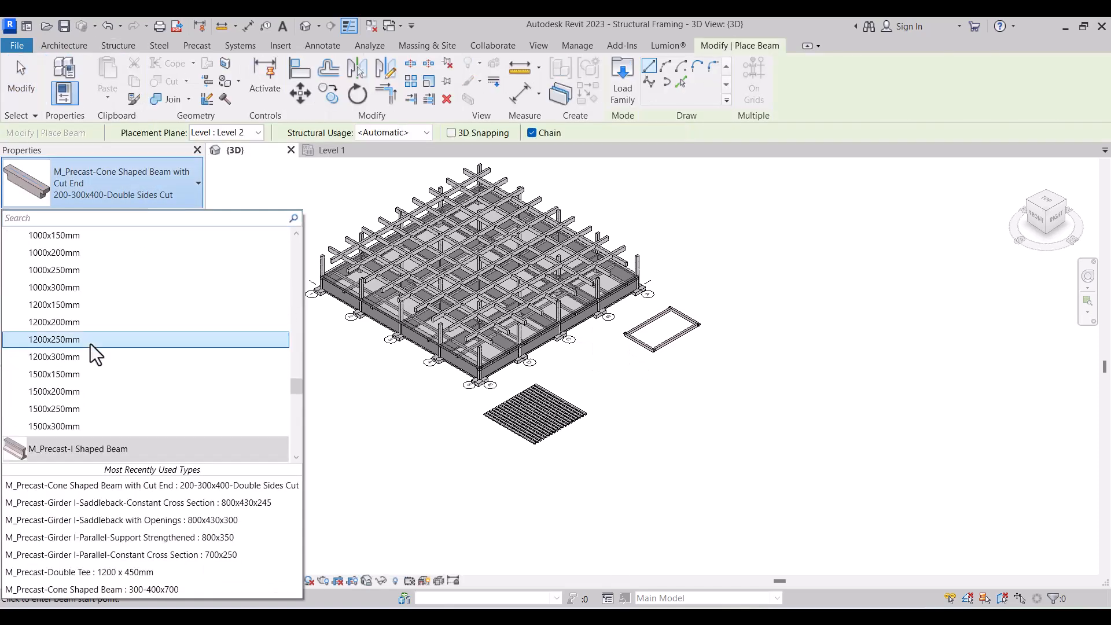
pyautogui.scroll(-4, 92, 349)
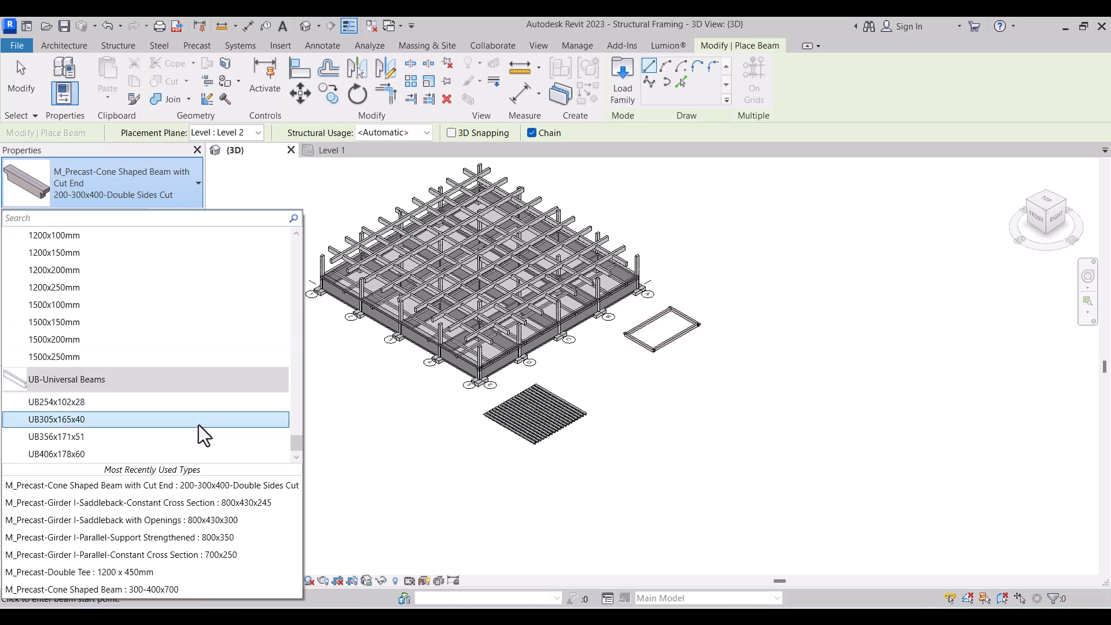
pyautogui.scroll(10, 163, 366)
pyautogui.scroll(15, 161, 337)
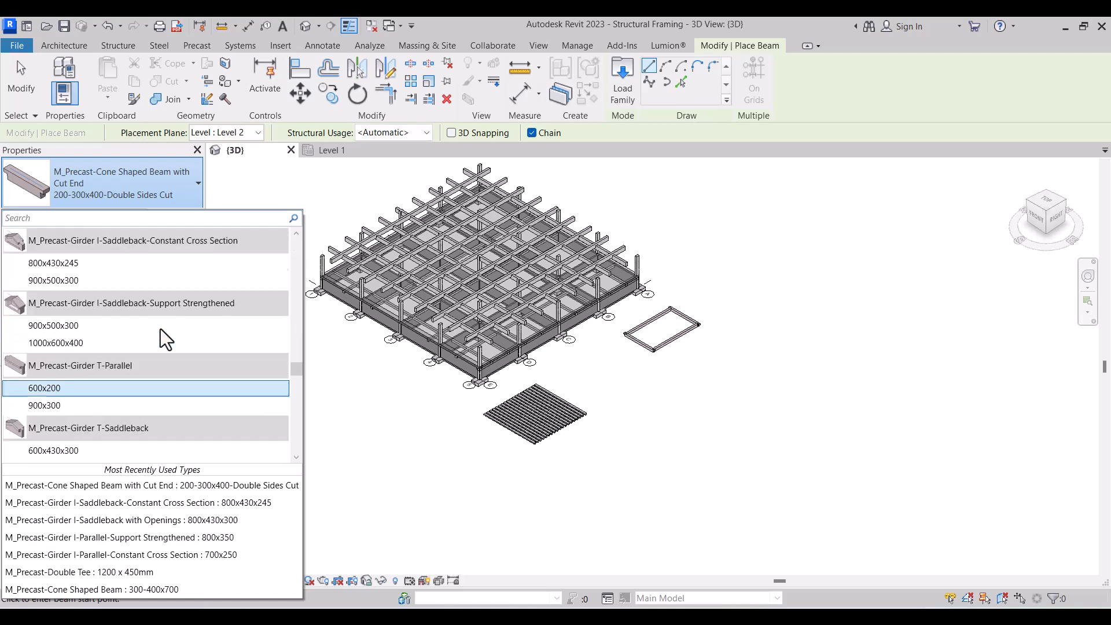
pyautogui.scroll(5, 130, 318)
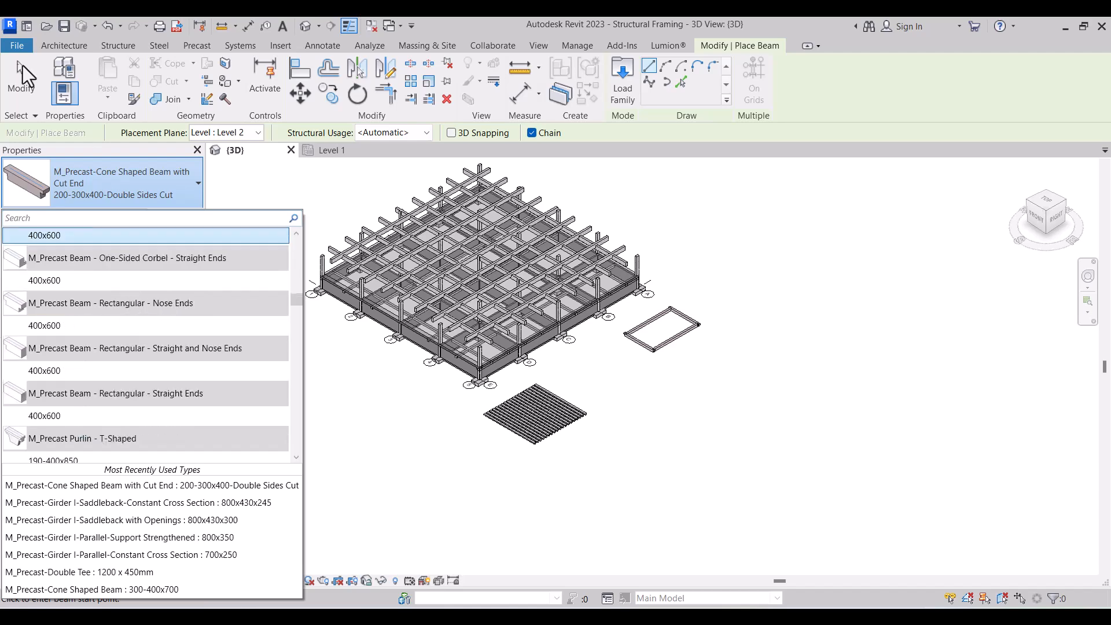
pyautogui.click(18, 87)
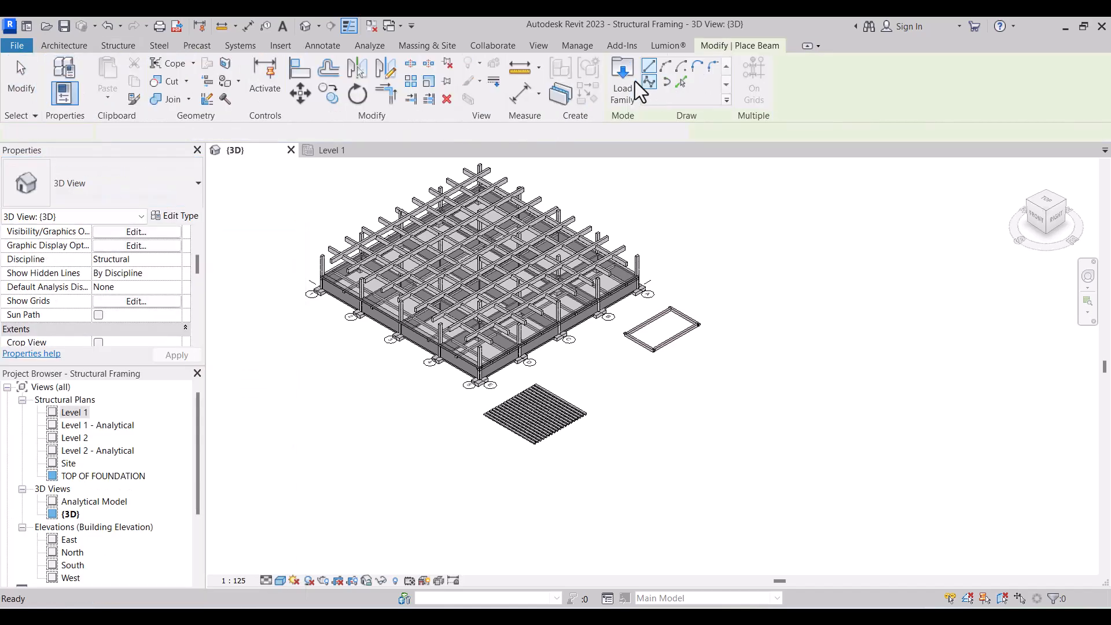
# Browse to the Steel folder of the Structural Framing library for loading families and preview M_Cellular Beam, M_Double C-Channel and RSA-Rectangular Steel Angle.
pyautogui.click(624, 78)
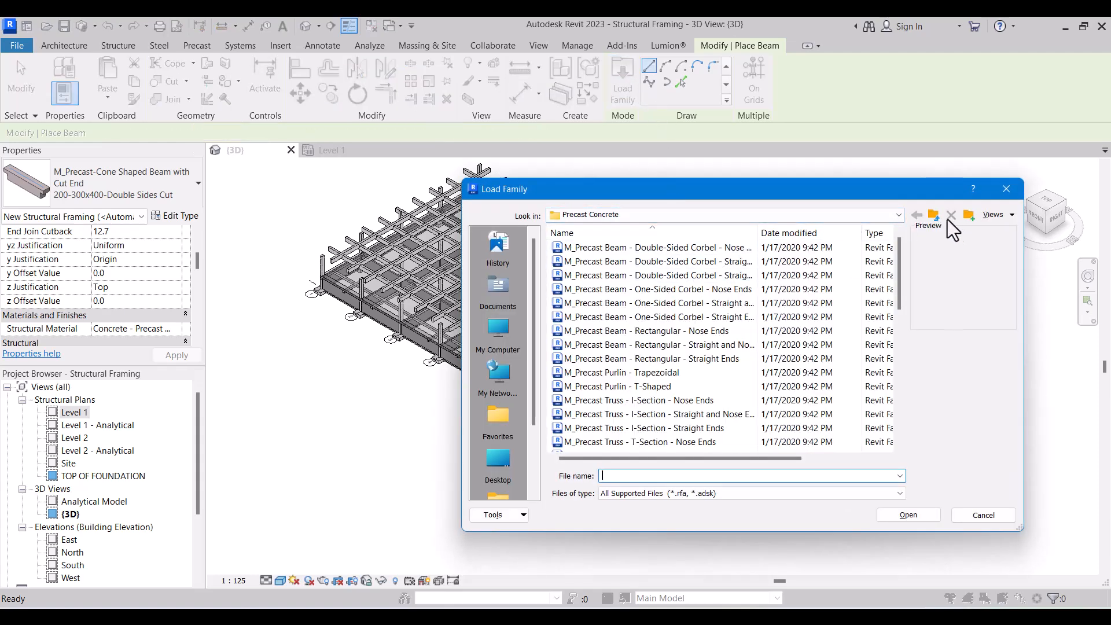
pyautogui.click(939, 217)
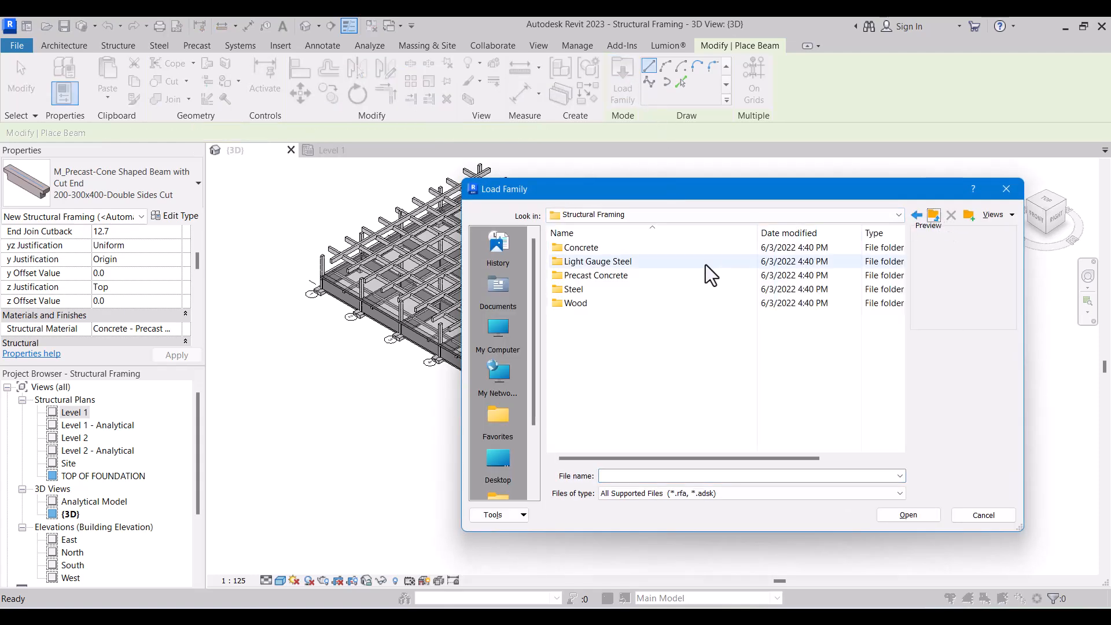
pyautogui.doubleClick(581, 293)
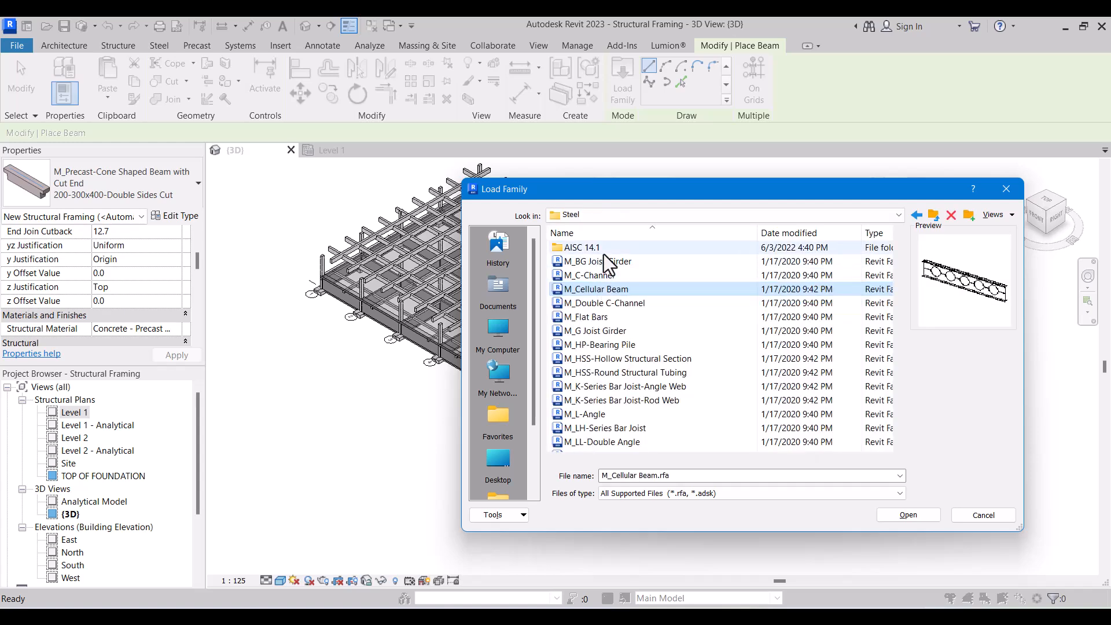
pyautogui.click(596, 302)
pyautogui.scroll(-5, 582, 376)
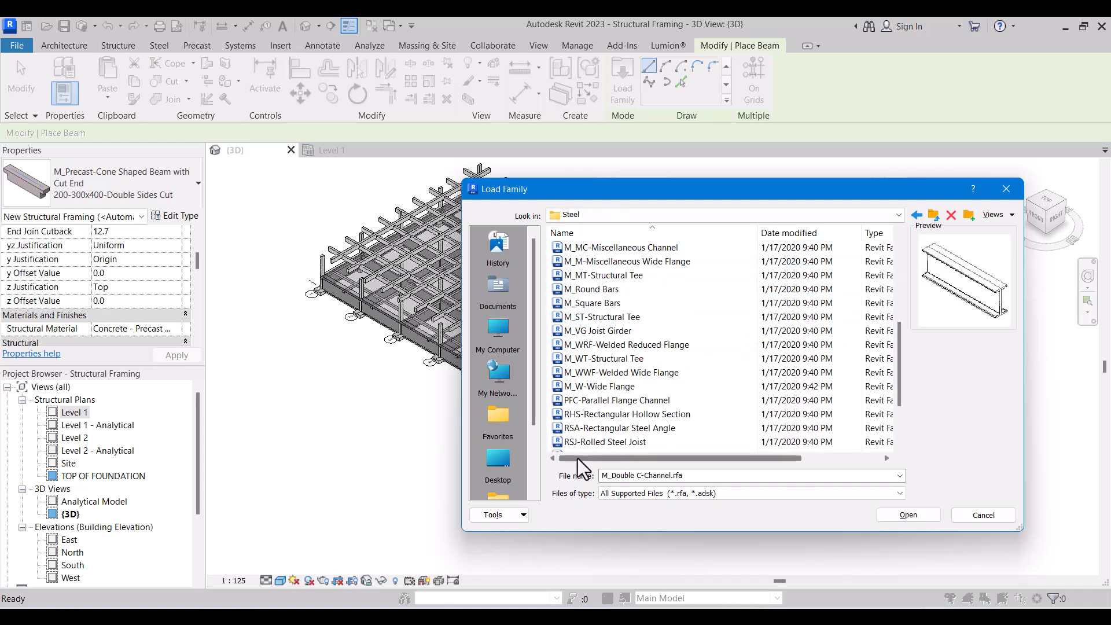
pyautogui.click(599, 430)
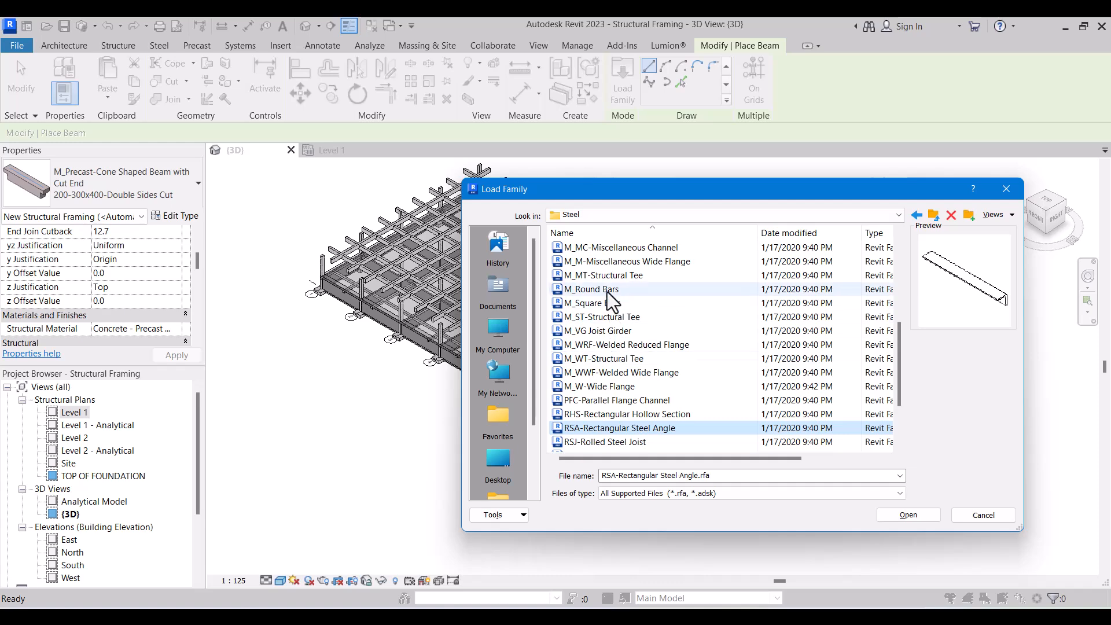
# Preview the M_C-Channel steel family and close the family browser without loading anything.
pyautogui.scroll(2, 616, 342)
pyautogui.scroll(3, 628, 331)
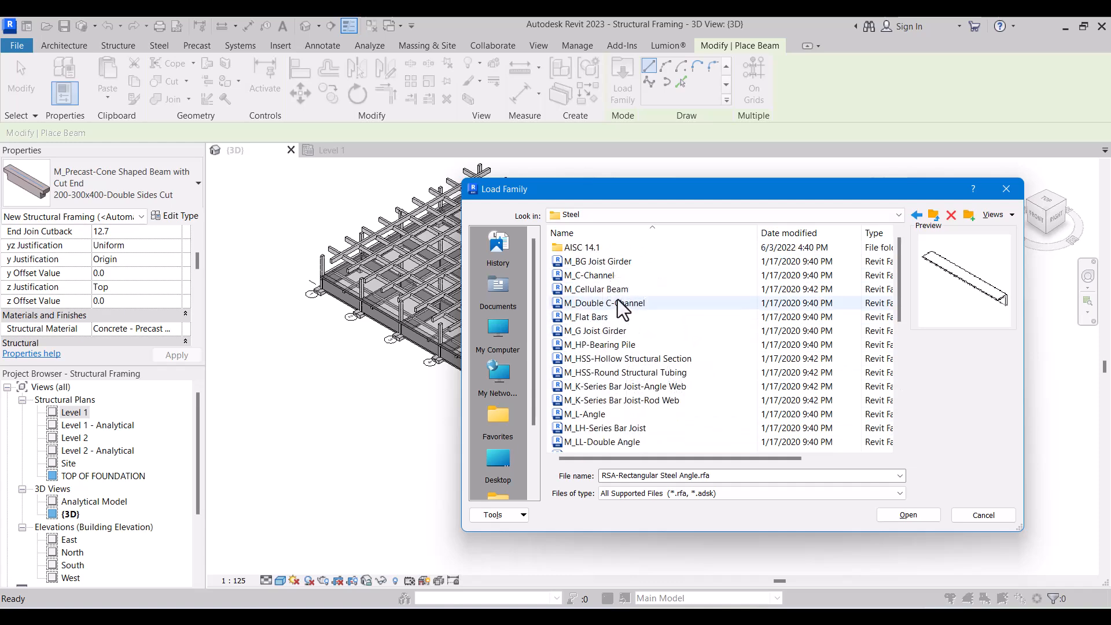
pyautogui.click(606, 277)
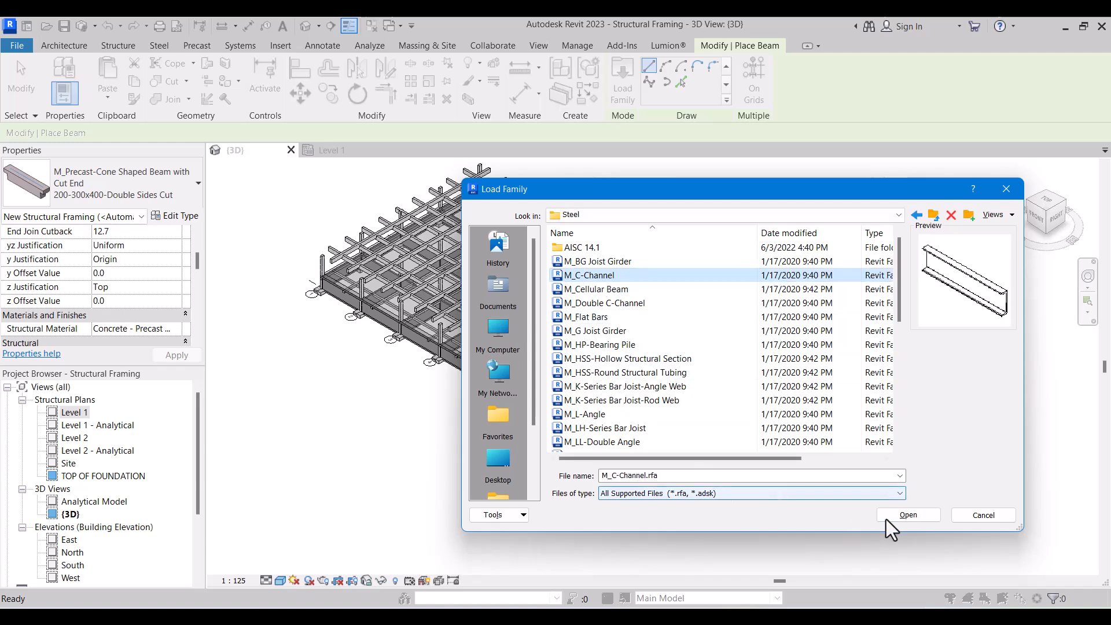
pyautogui.scroll(-2, 532, 339)
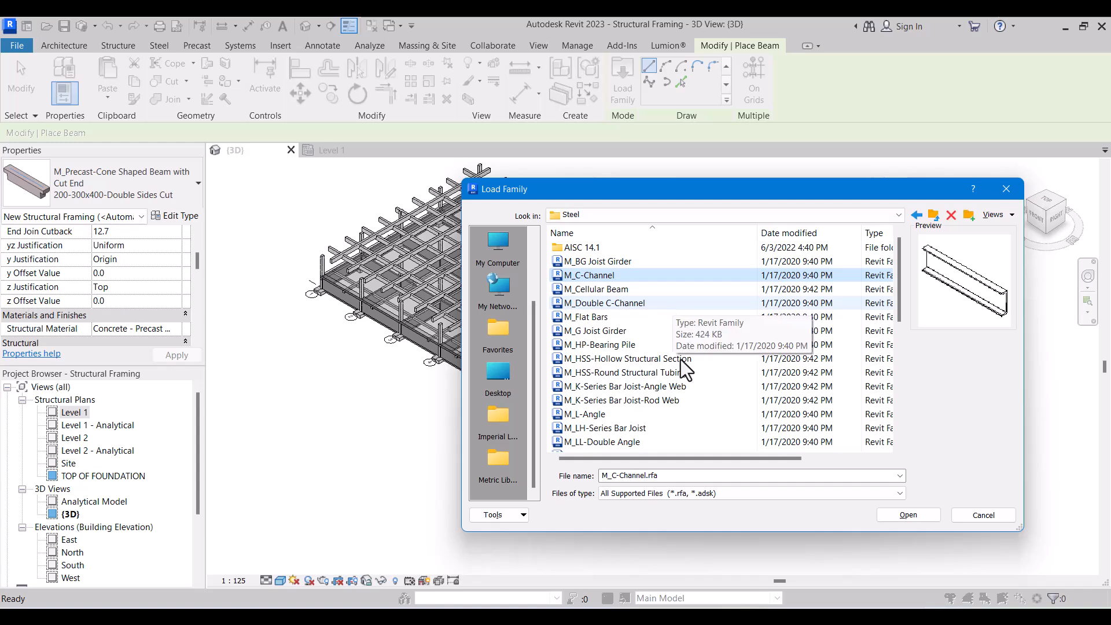
pyautogui.click(1006, 189)
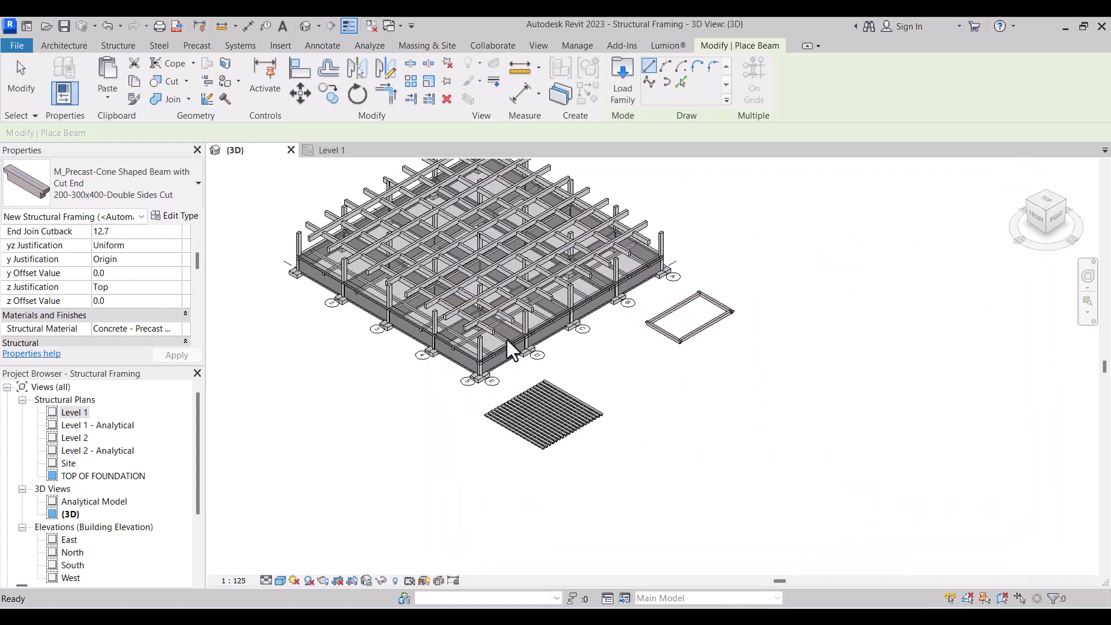
# Review the building, precast frame and joist system together in 3D, and end the Beam tool.
pyautogui.scroll(-3, 533, 310)
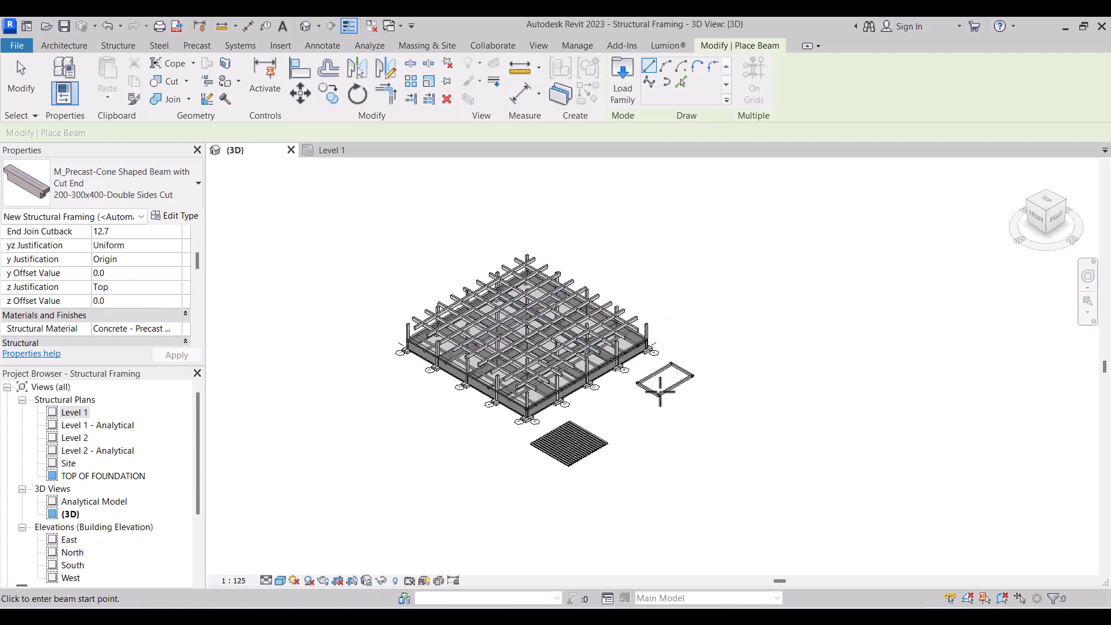
pyautogui.scroll(1, 661, 392)
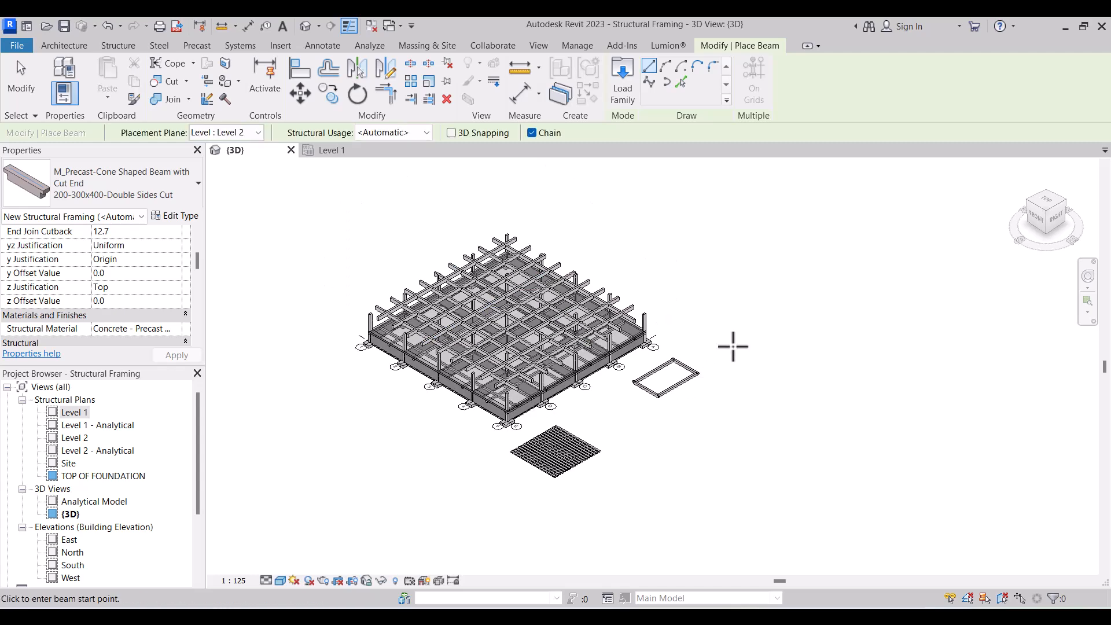
pyautogui.scroll(-1, 733, 346)
pyautogui.scroll(1, 691, 362)
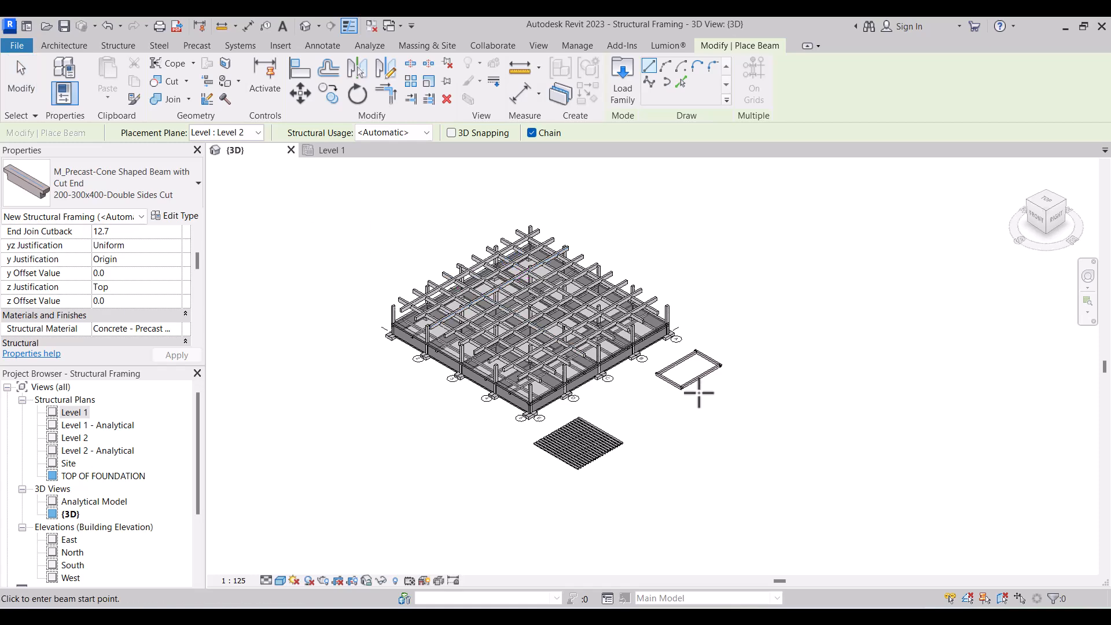
pyautogui.scroll(2, 674, 351)
pyautogui.scroll(-2, 676, 356)
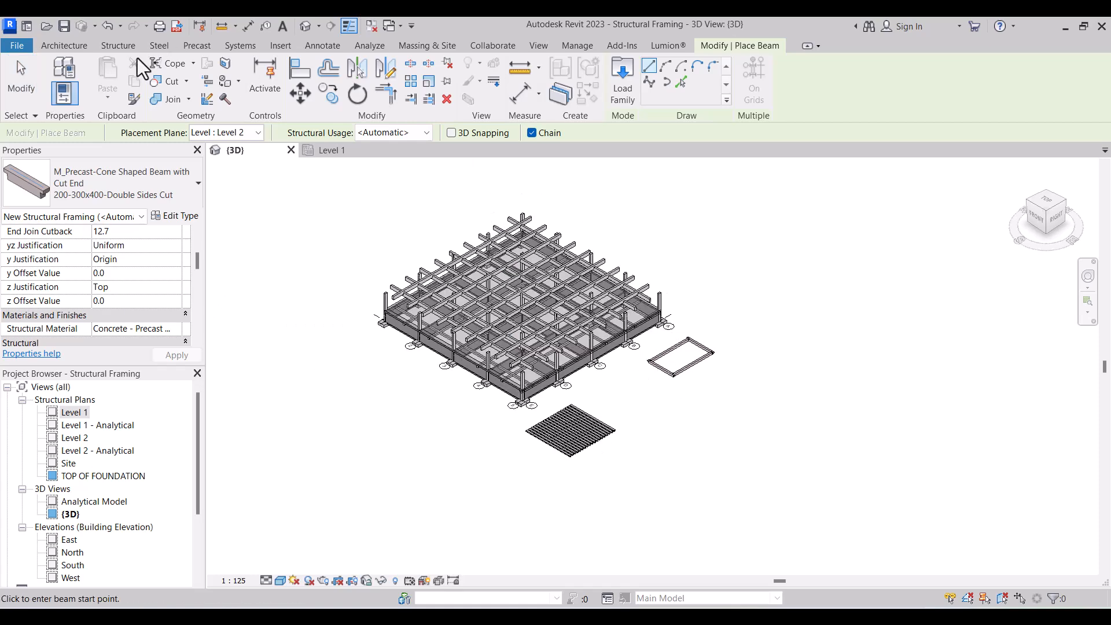
pyautogui.click(23, 93)
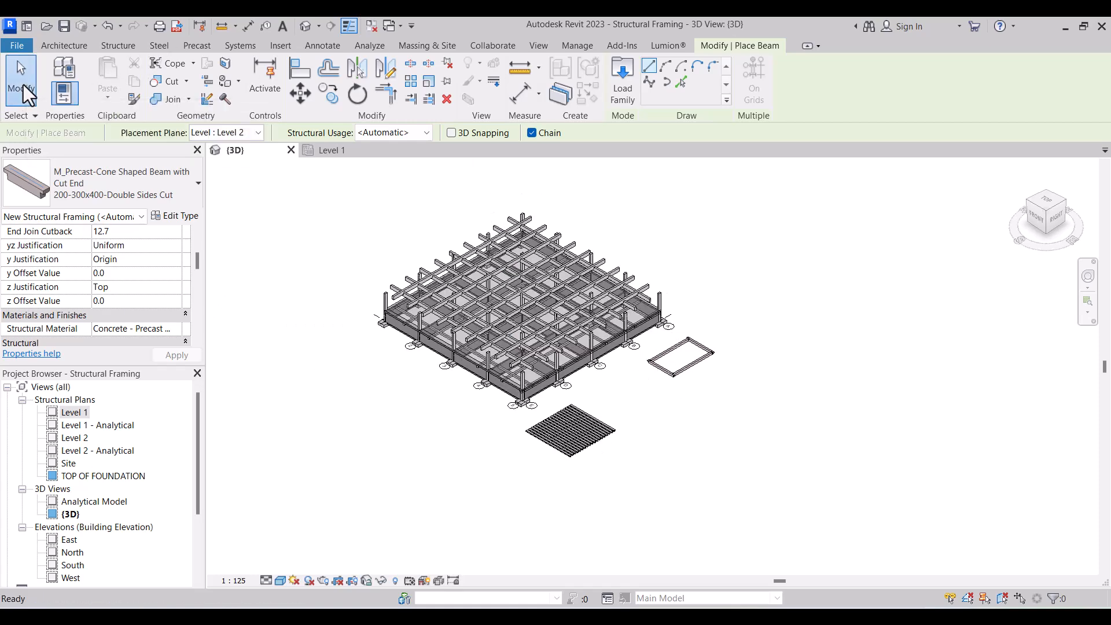